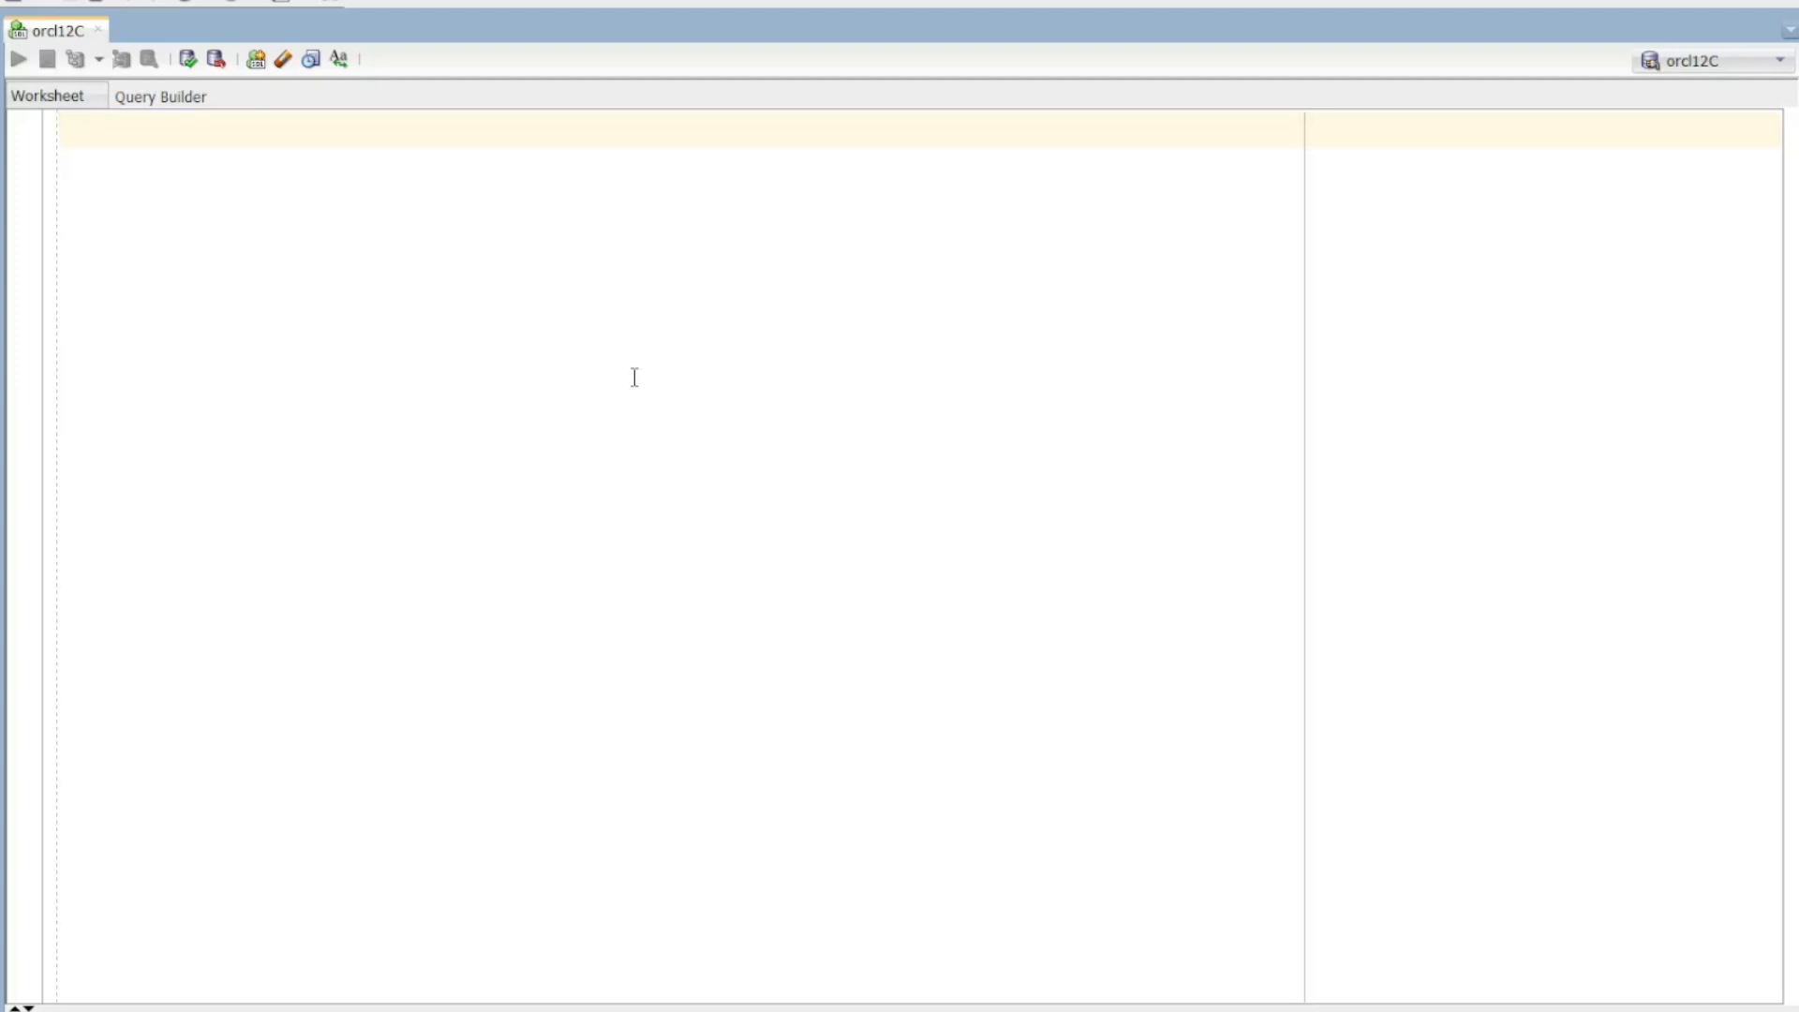
Step: Type ODBC into the empty SQL Developer worksheet, then erase it
{"action": "type", "text": "ODBC"}
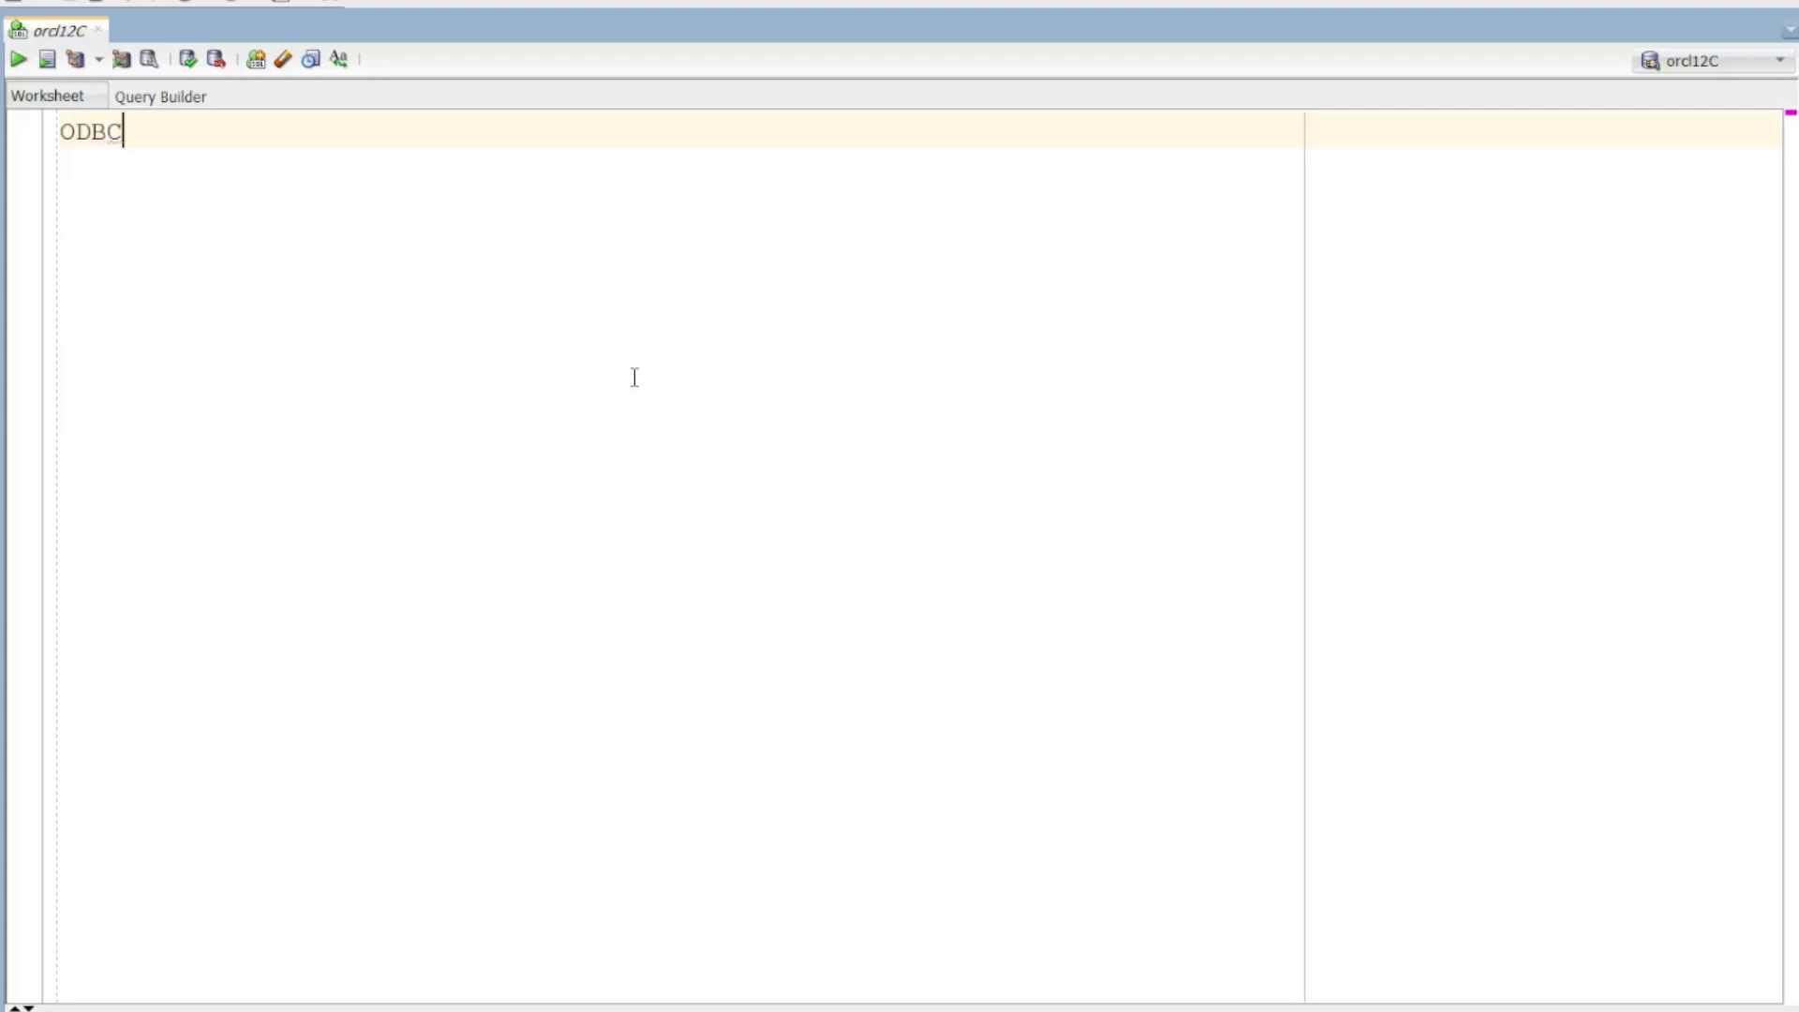
{"action": "key", "text": "BackSpace"}
{"action": "key", "text": "BackSpace"}
{"action": "key", "text": "BackSpace"}
{"action": "key", "text": "BackSpace"}
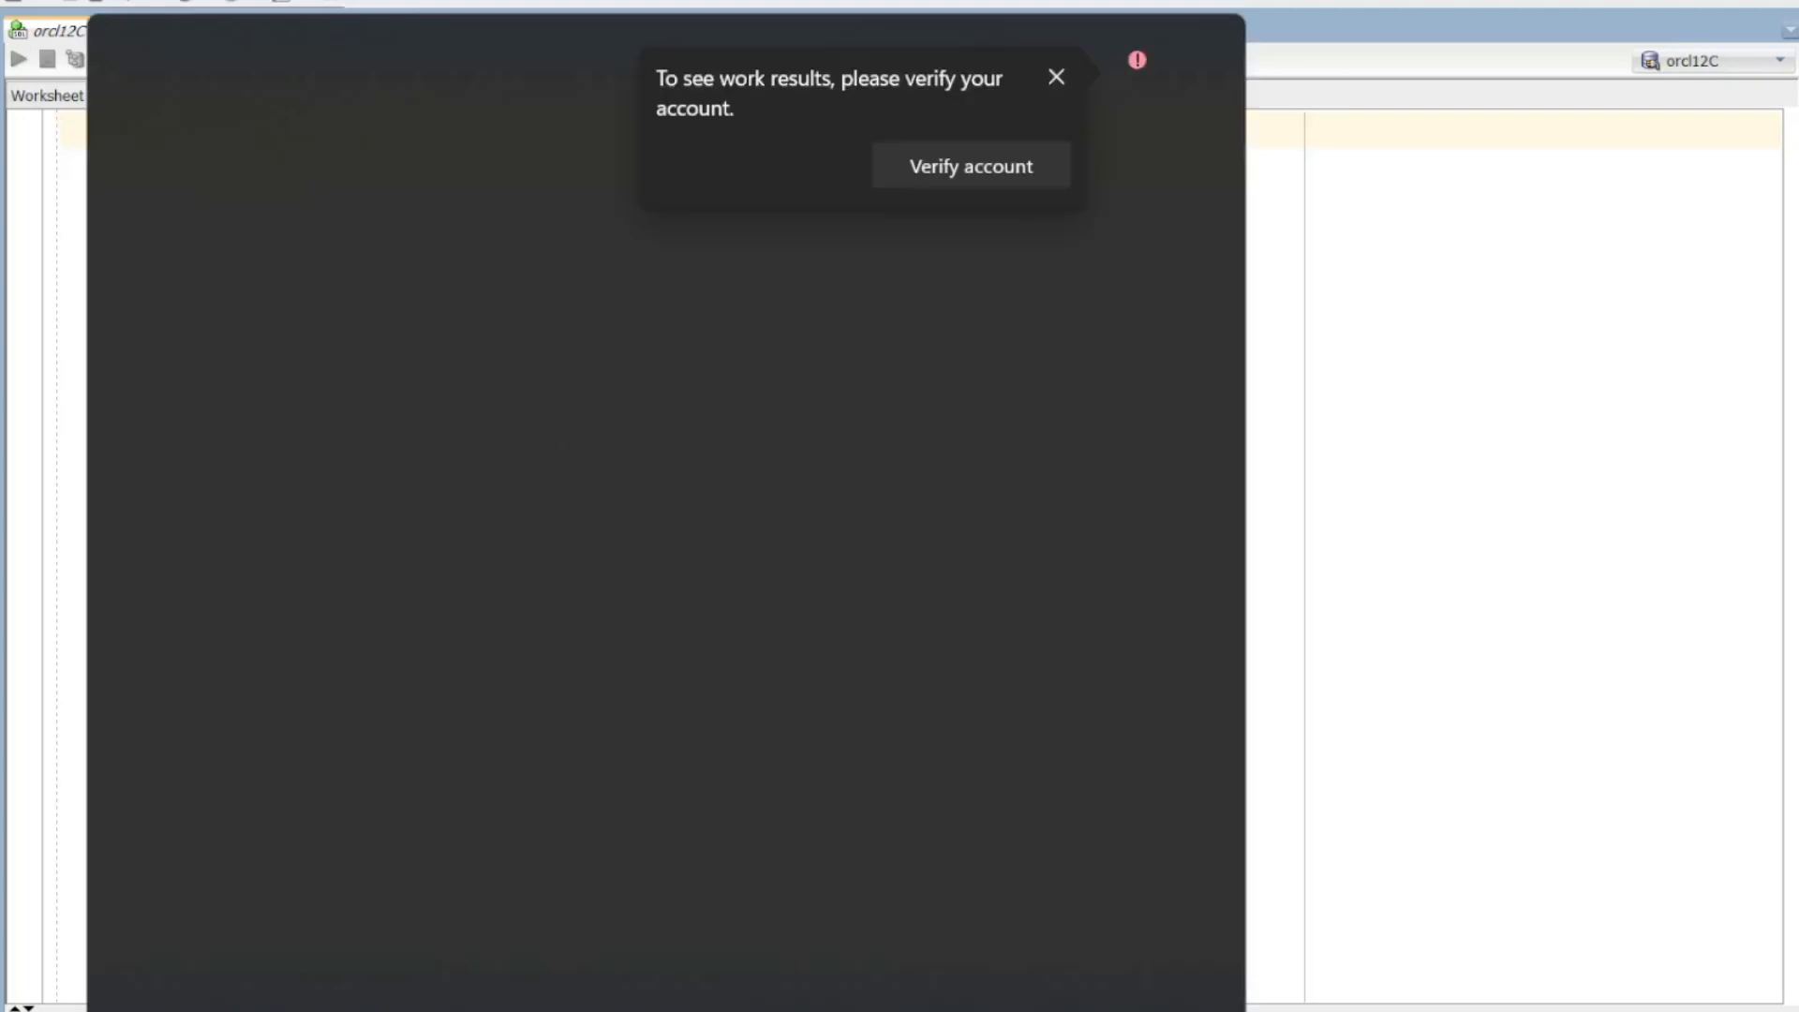
Step: Open Control Panel and go through System and Security to the Windows Tools folder
{"action": "key", "text": "Return"}
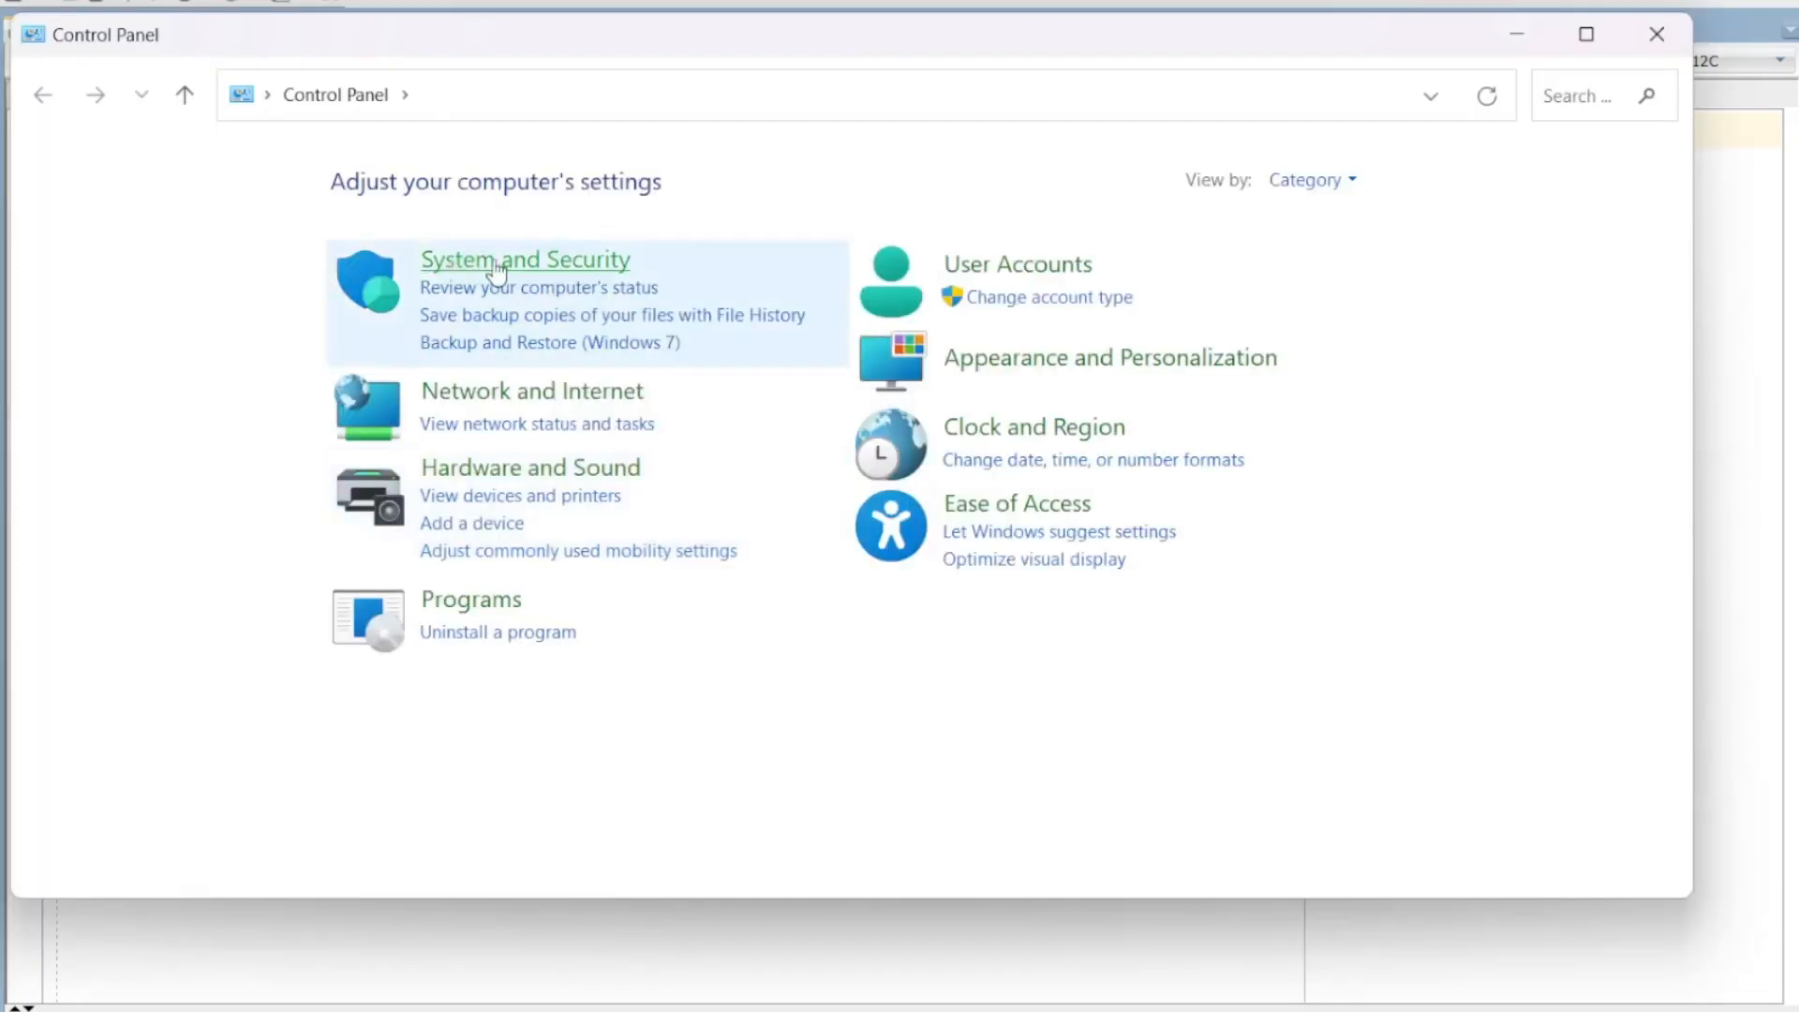
{"action": "left_click", "coordinate": [518, 270]}
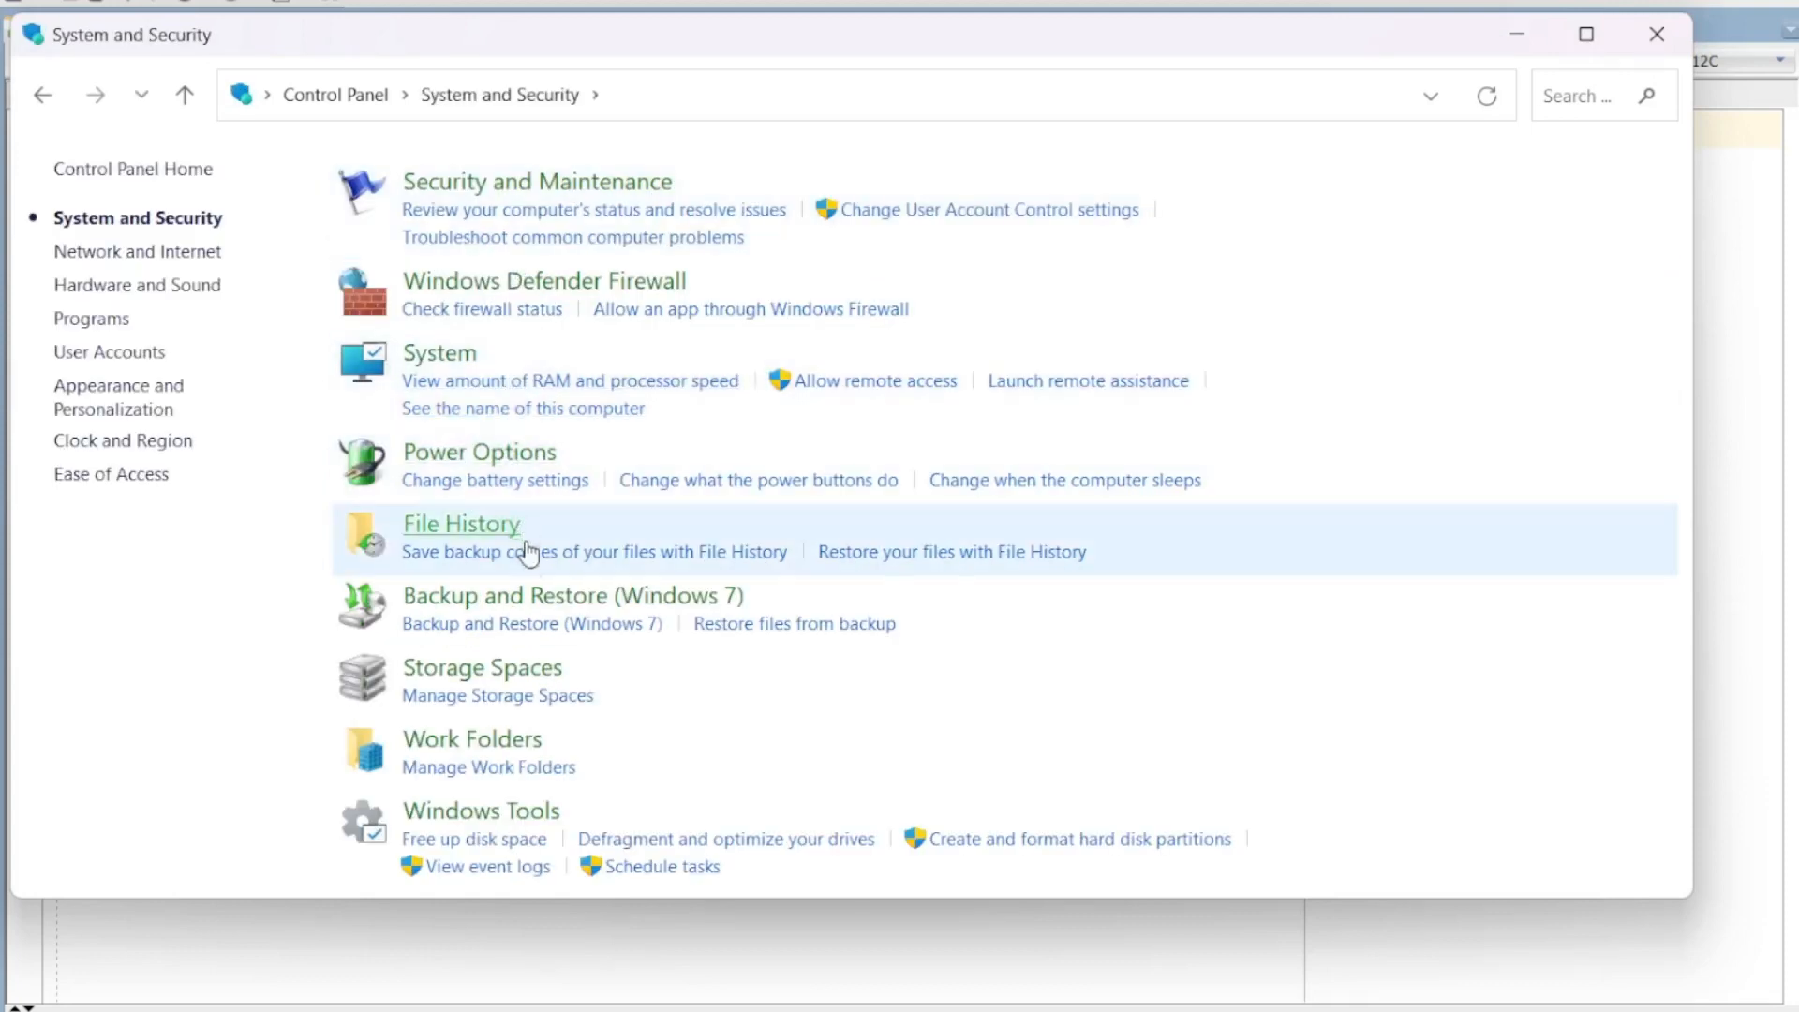
{"action": "left_click", "coordinate": [504, 816]}
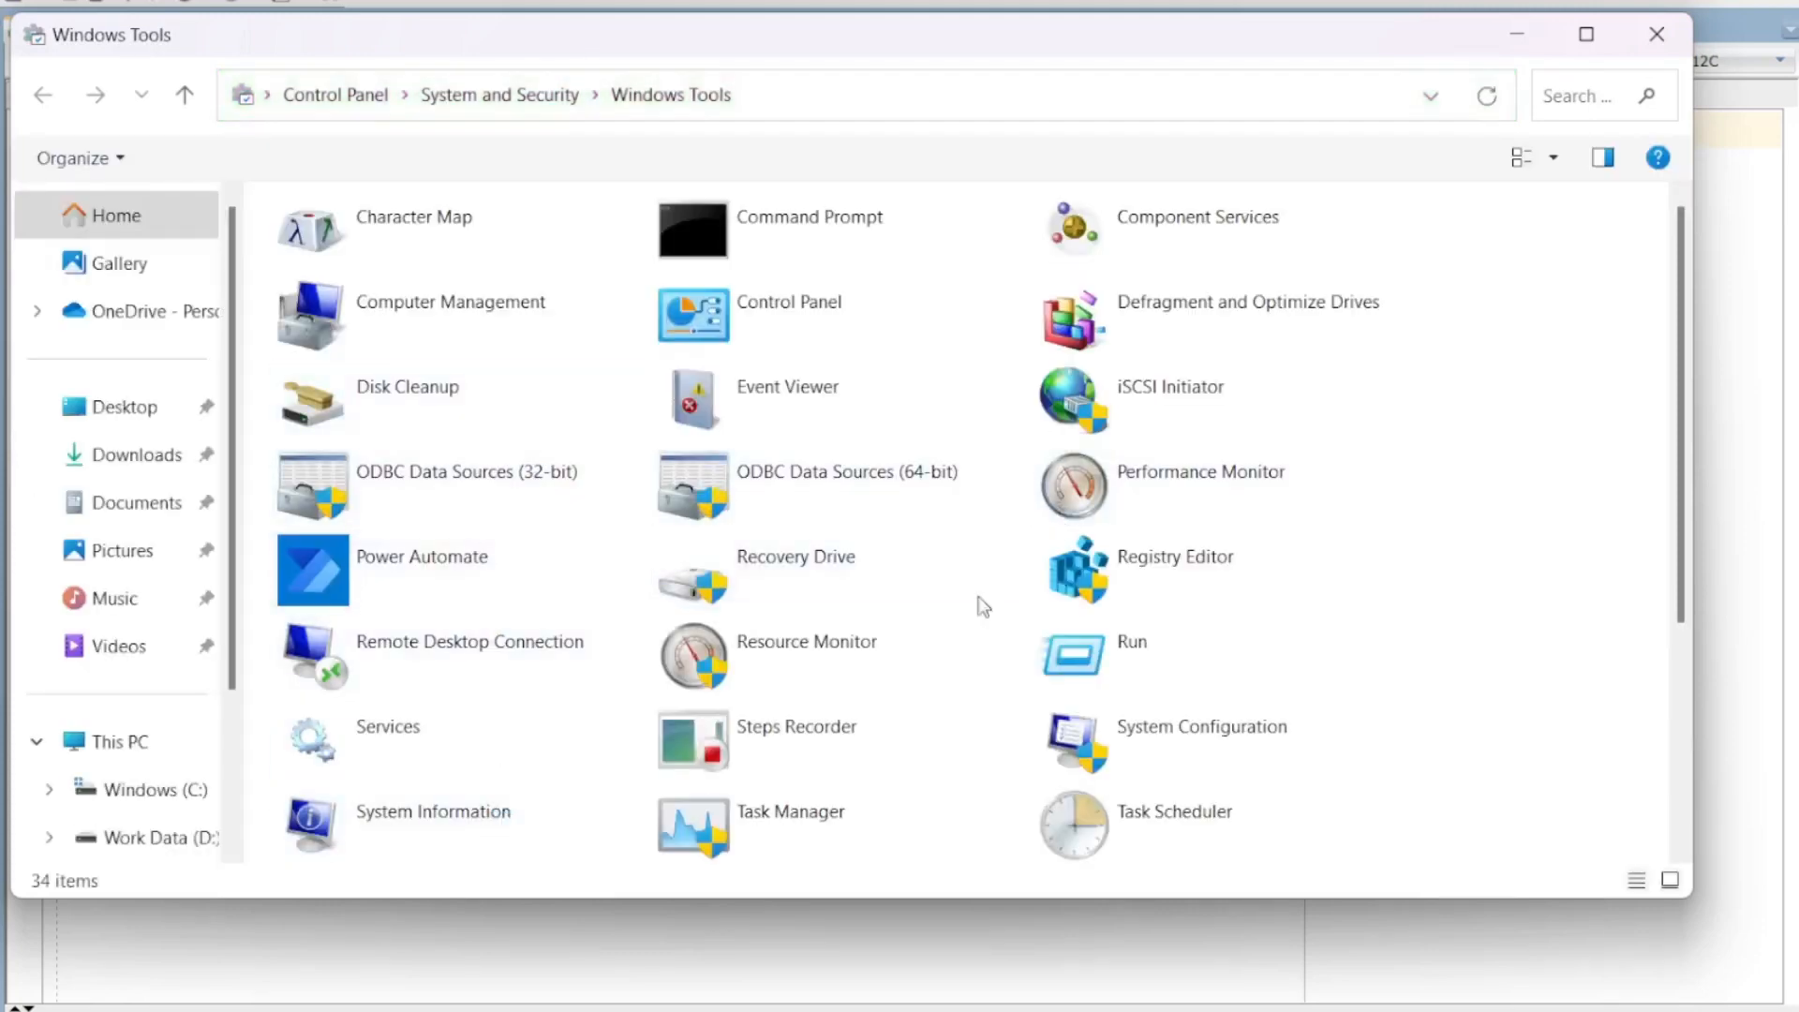
Step: Launch ODBC Data Sources (64-bit) from the Windows Tools list
{"action": "scroll", "coordinate": [992, 563], "scroll_direction": "down", "scroll_amount": 4}
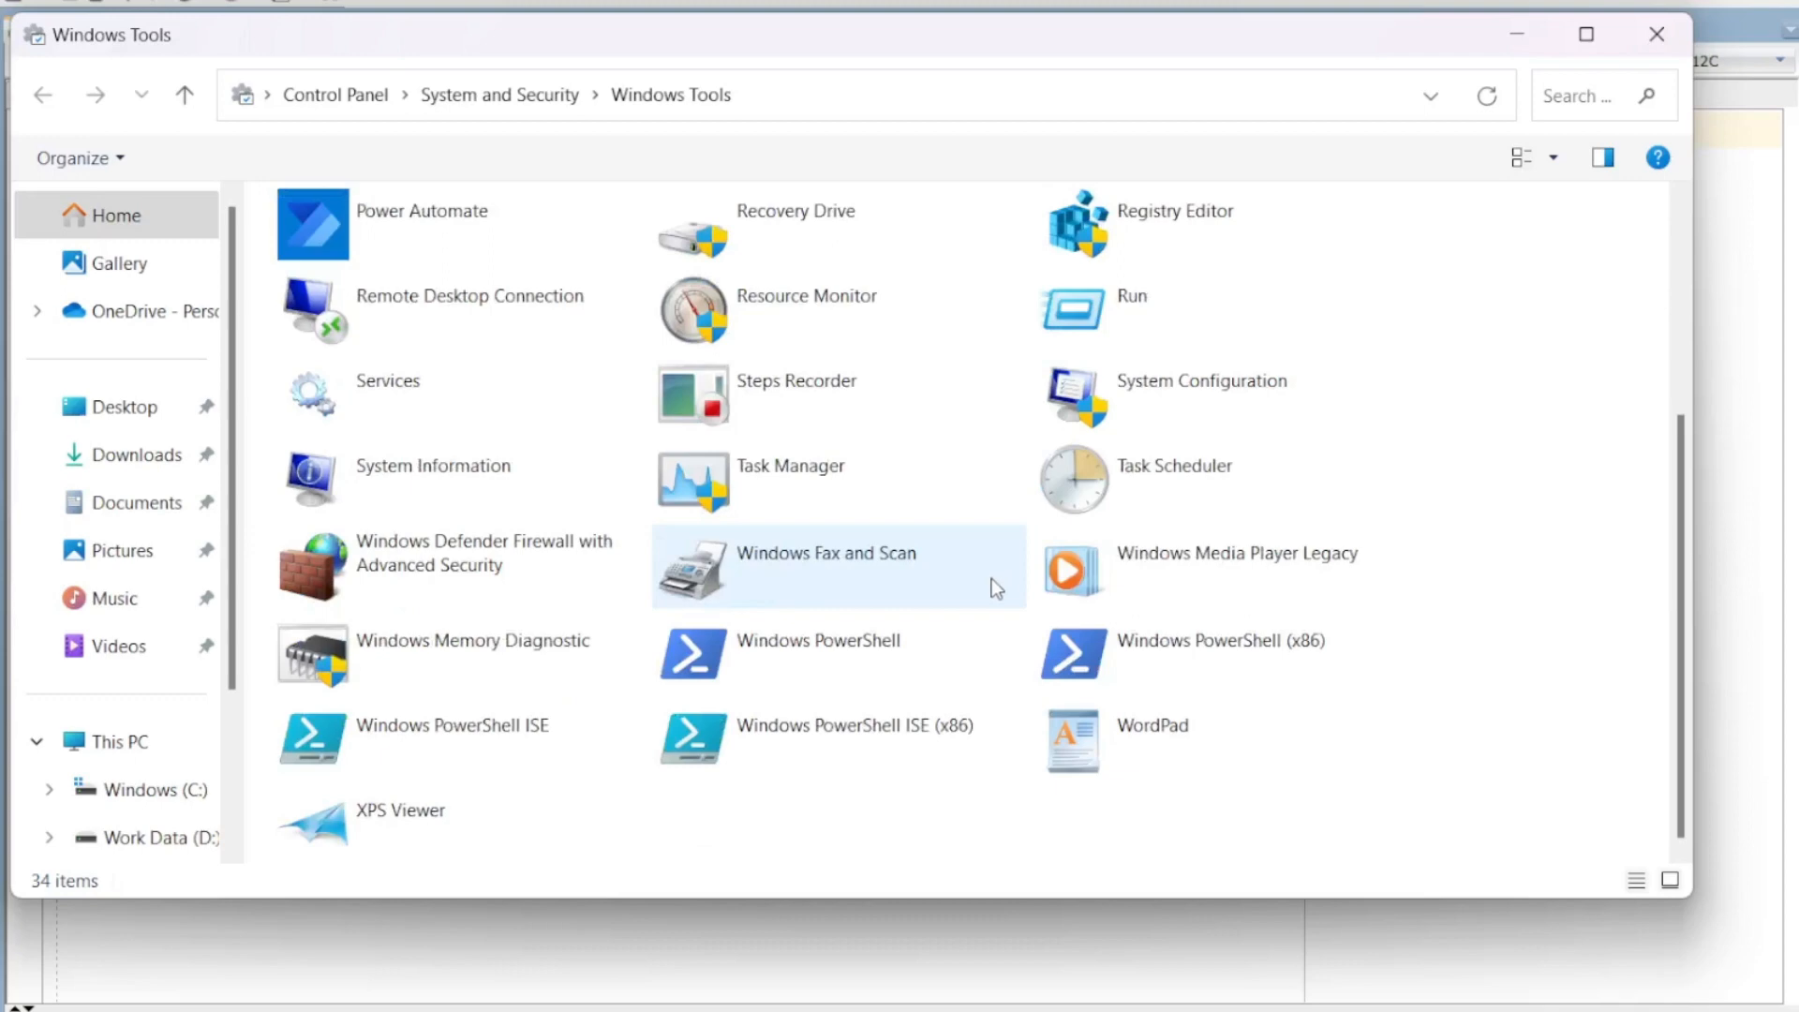
{"action": "scroll", "coordinate": [991, 577], "scroll_direction": "up", "scroll_amount": 4}
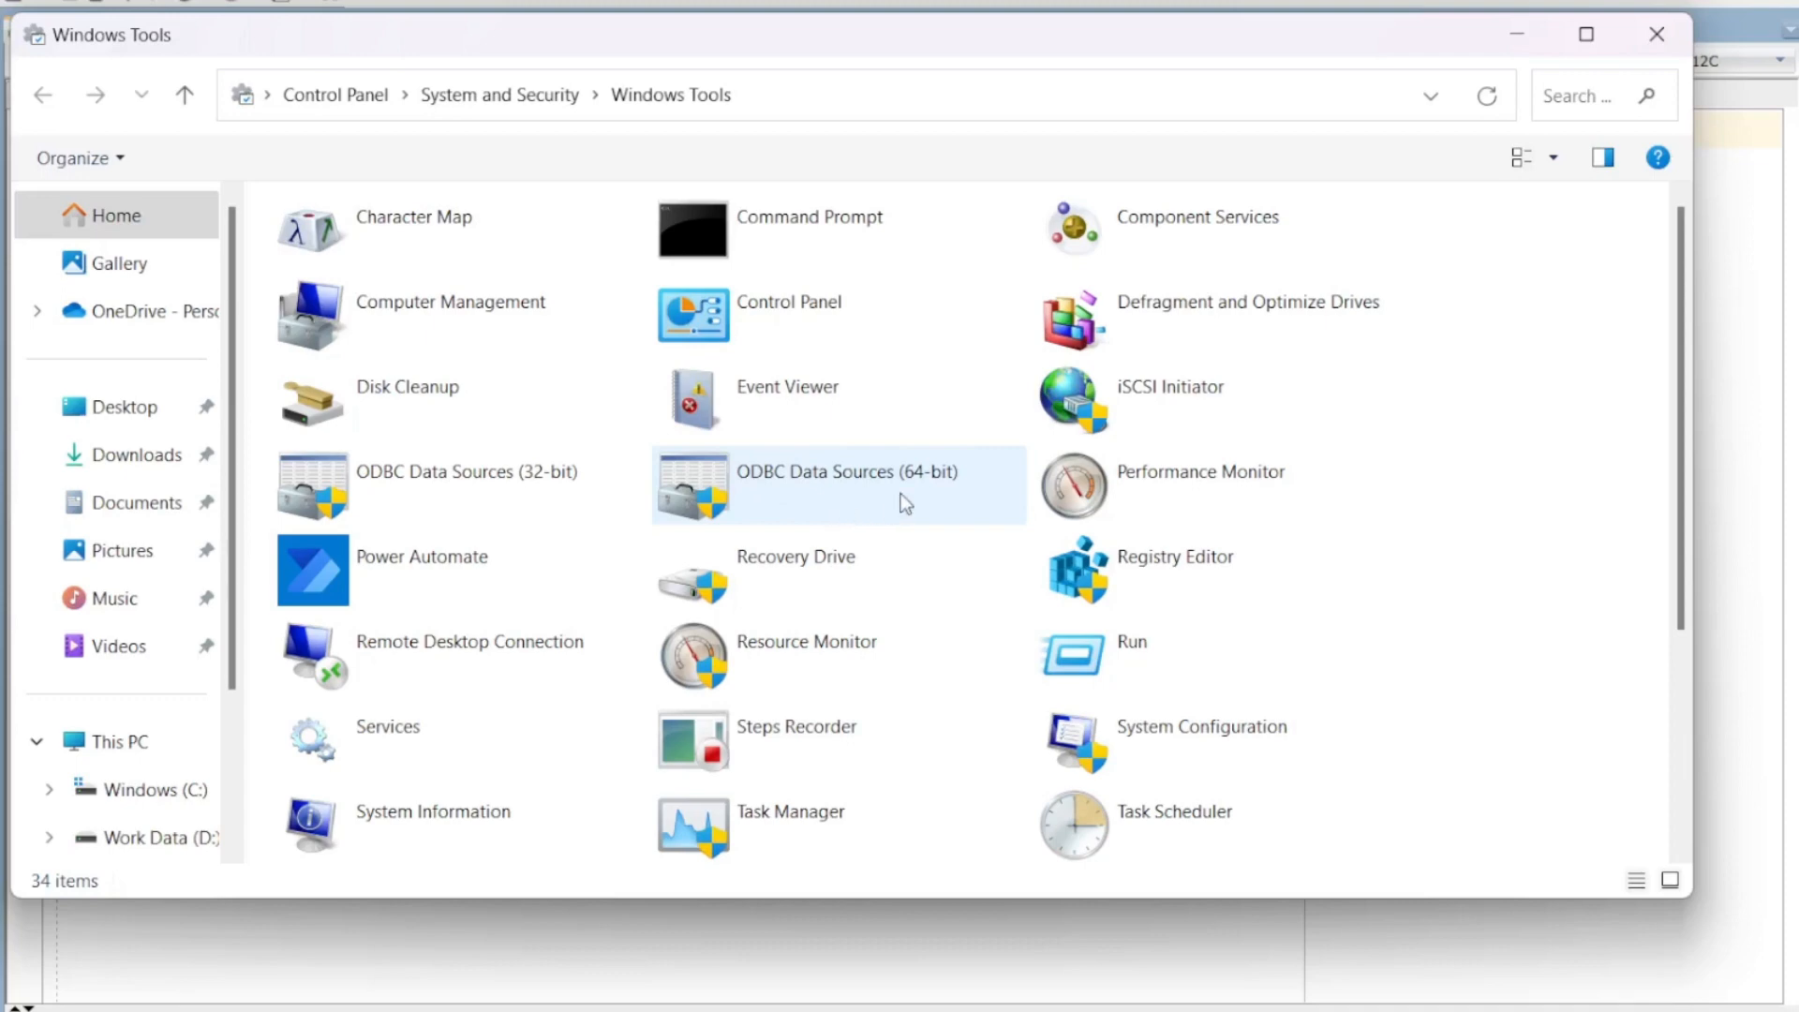
{"action": "left_click", "coordinate": [851, 494]}
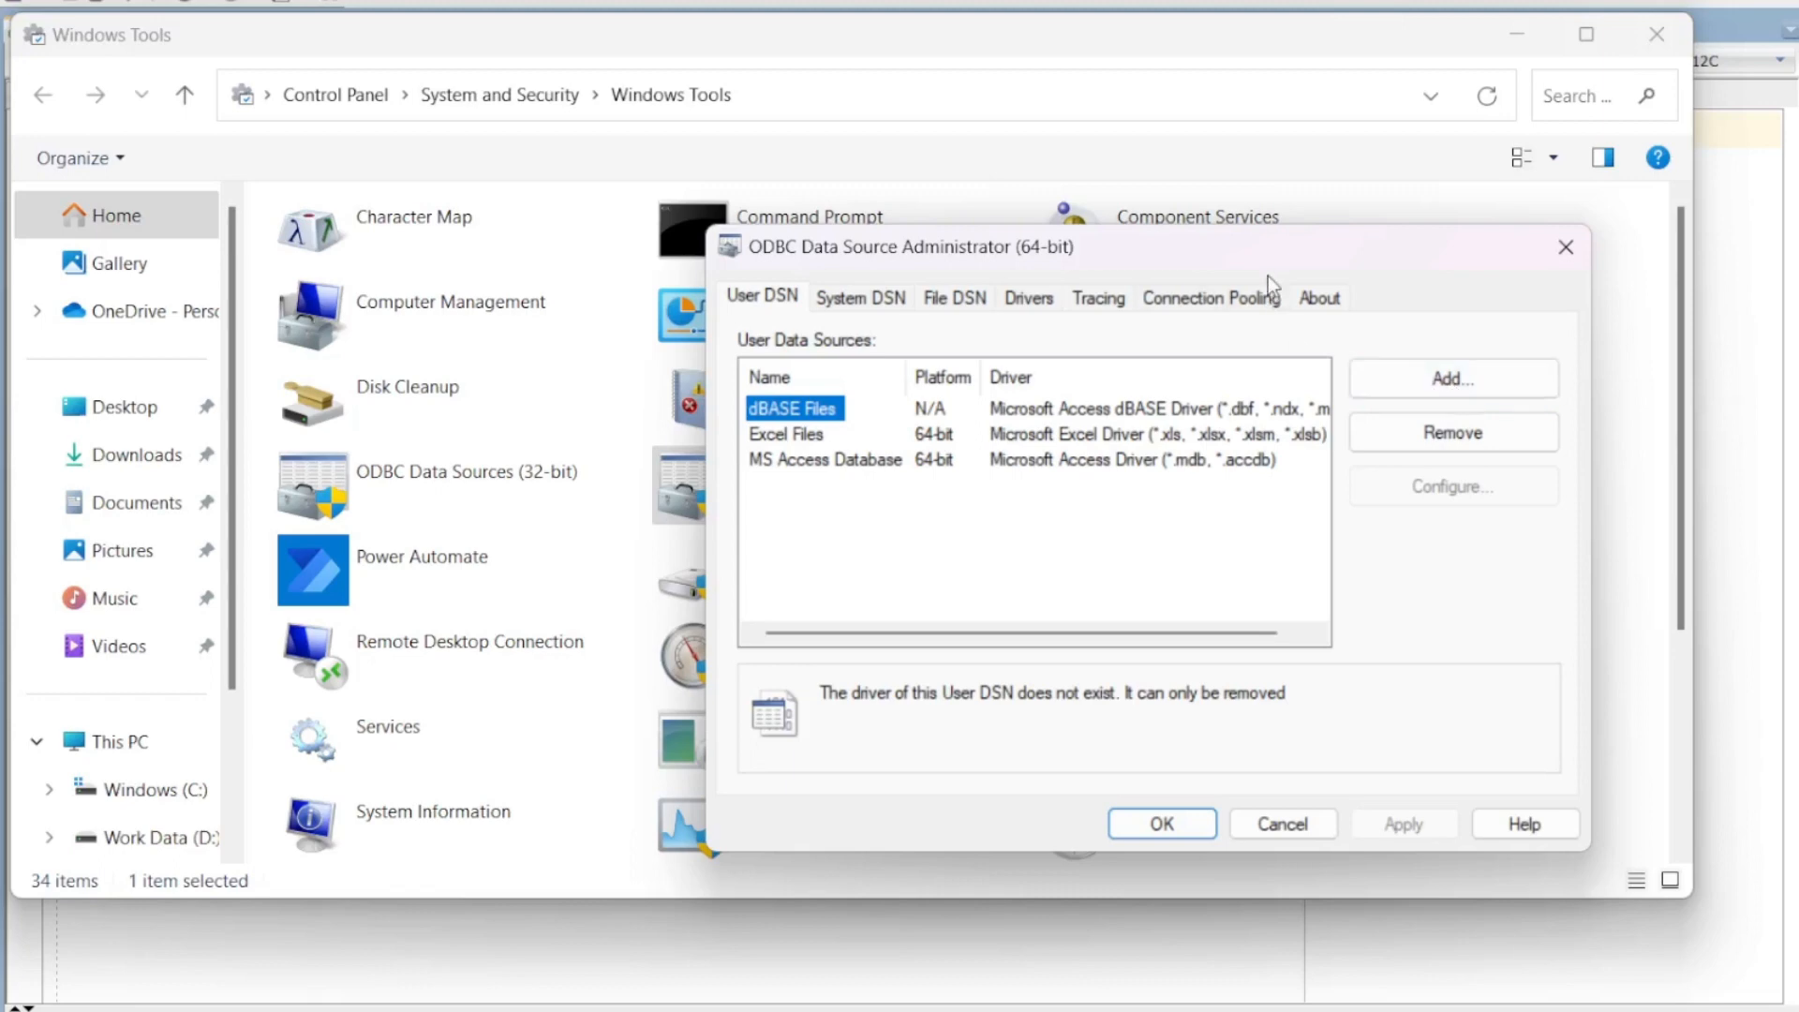
Step: Add a user data source with the Oracle in OraDB19Home1 driver, then cancel its configuration
{"action": "left_click_drag", "start_coordinate": [1232, 241], "coordinate": [903, 176]}
{"action": "left_click", "coordinate": [1142, 319]}
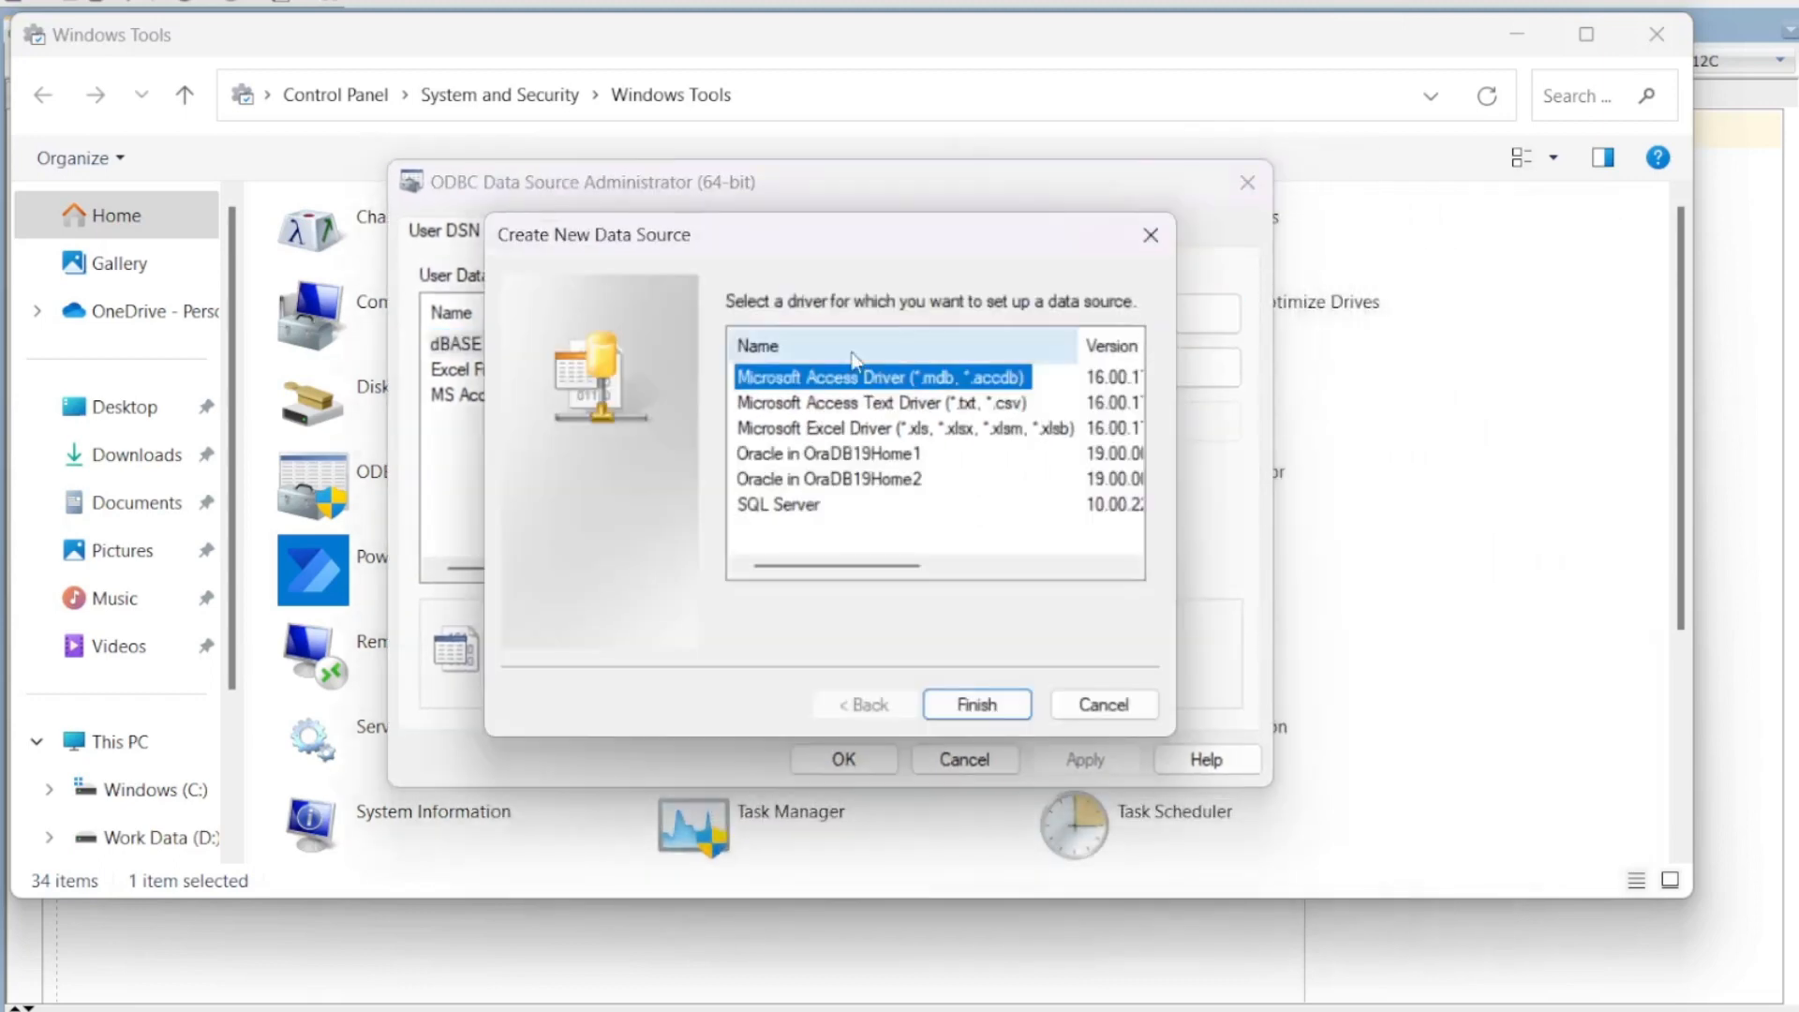
{"action": "scroll", "coordinate": [847, 427], "scroll_direction": "right", "scroll_amount": 5}
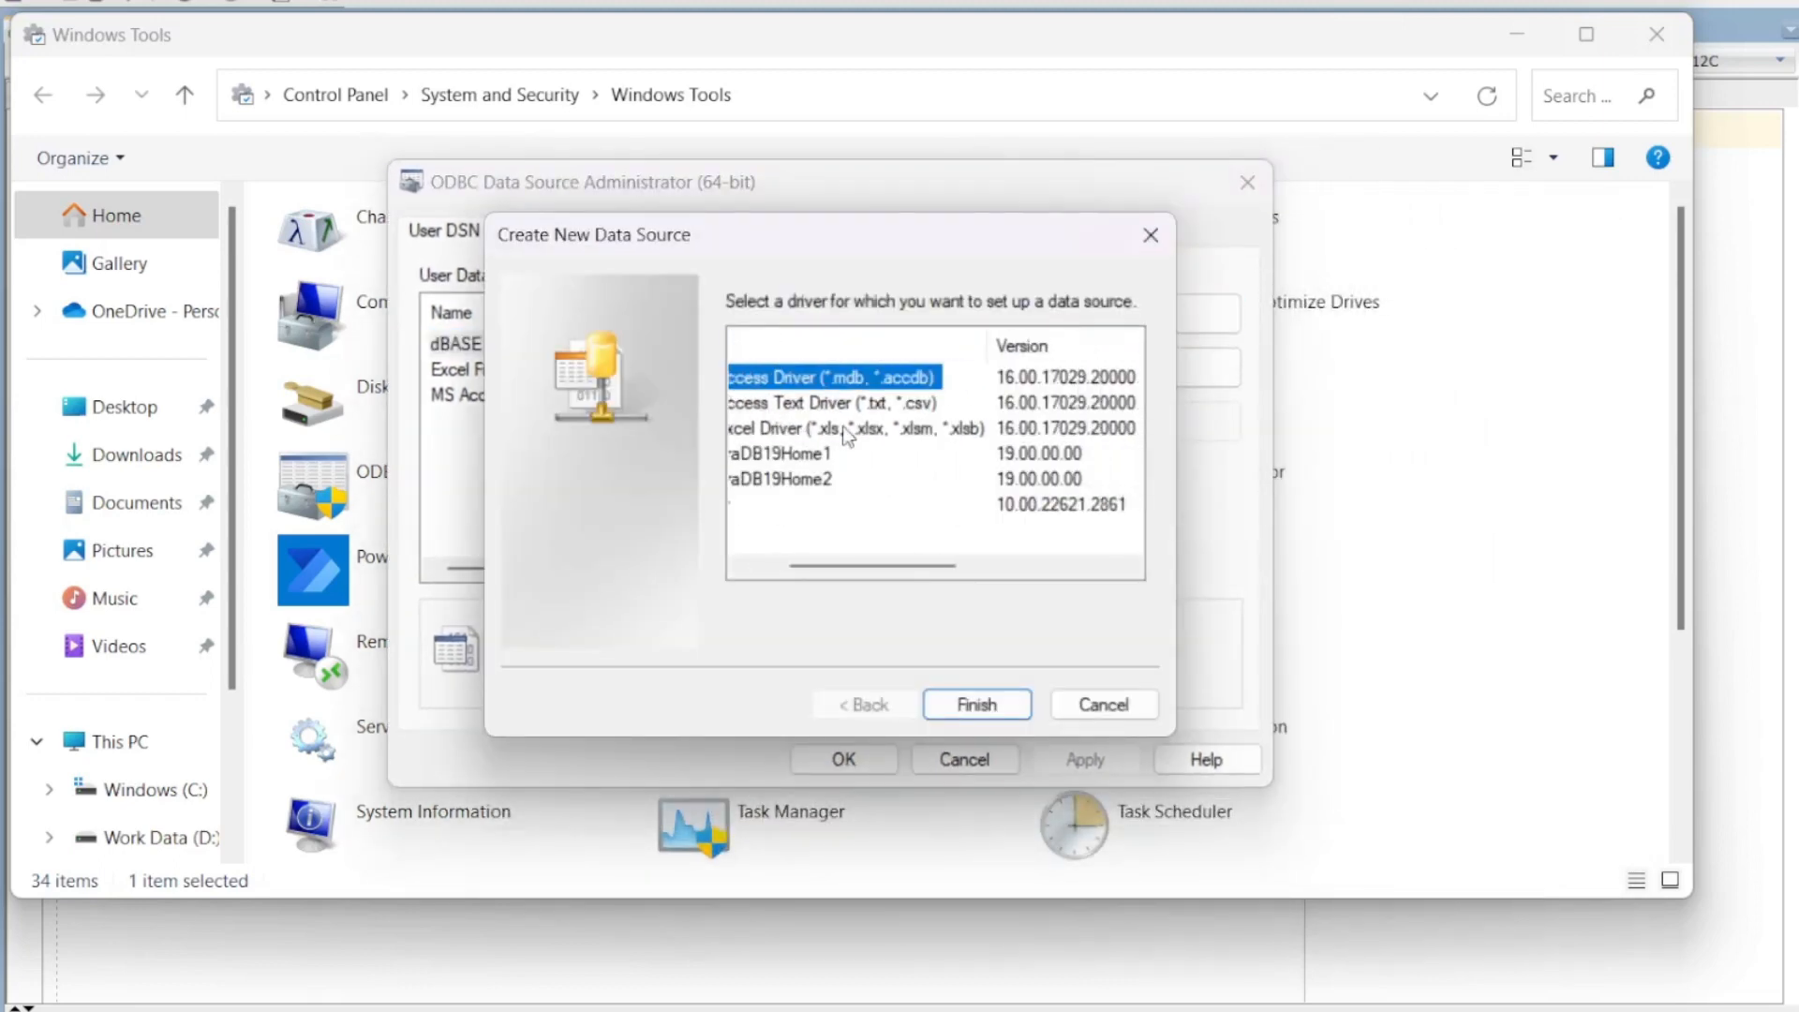
{"action": "scroll", "coordinate": [846, 436], "scroll_direction": "left", "scroll_amount": 5}
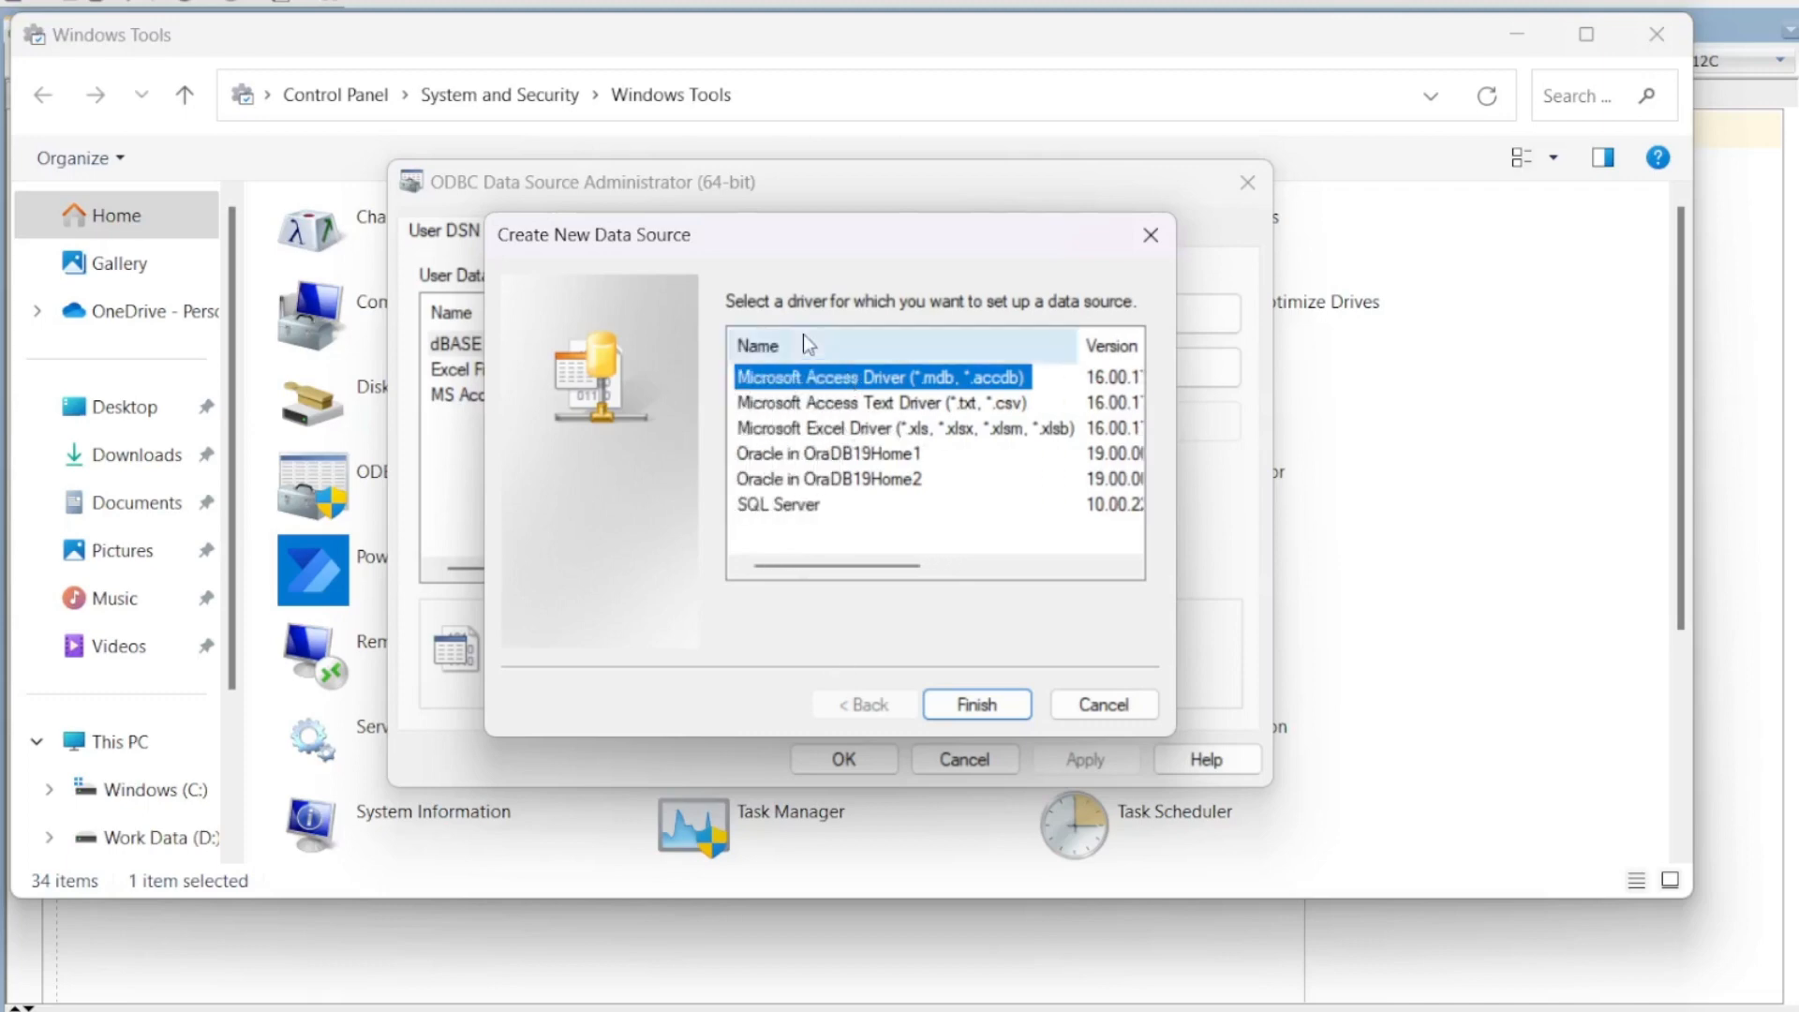
{"action": "left_click", "coordinate": [782, 457]}
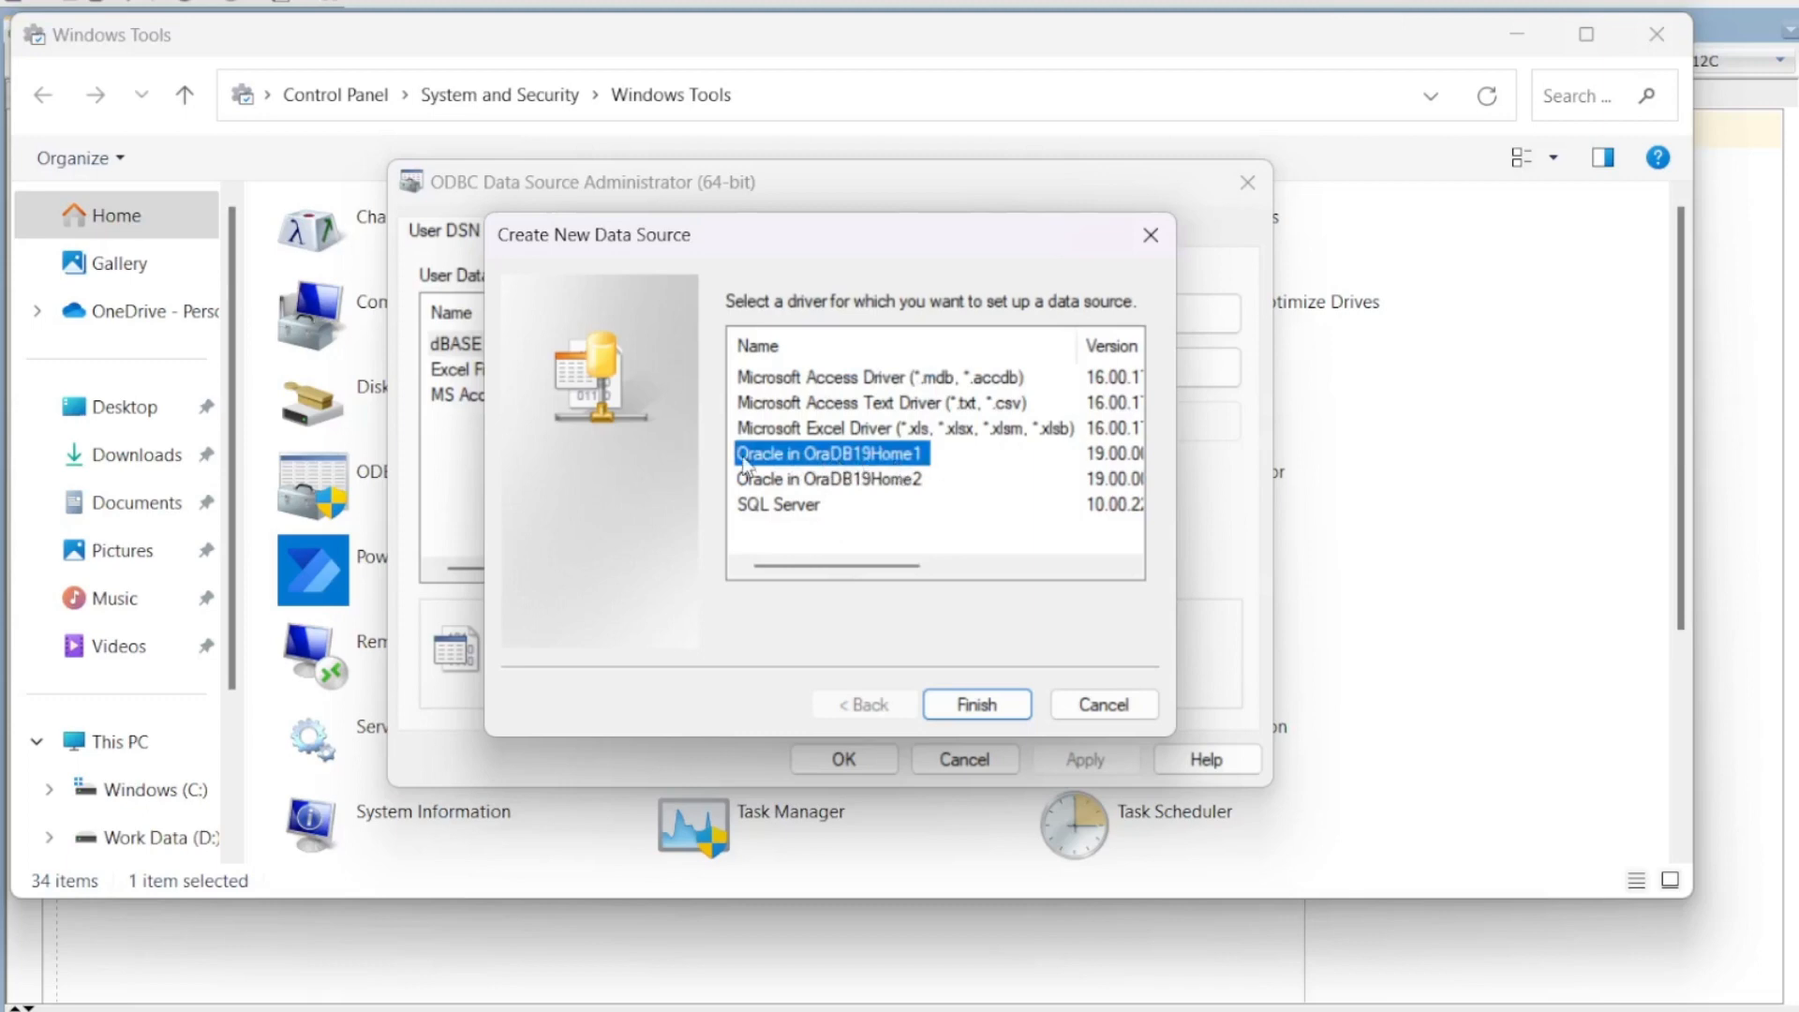
{"action": "left_click", "coordinate": [954, 703]}
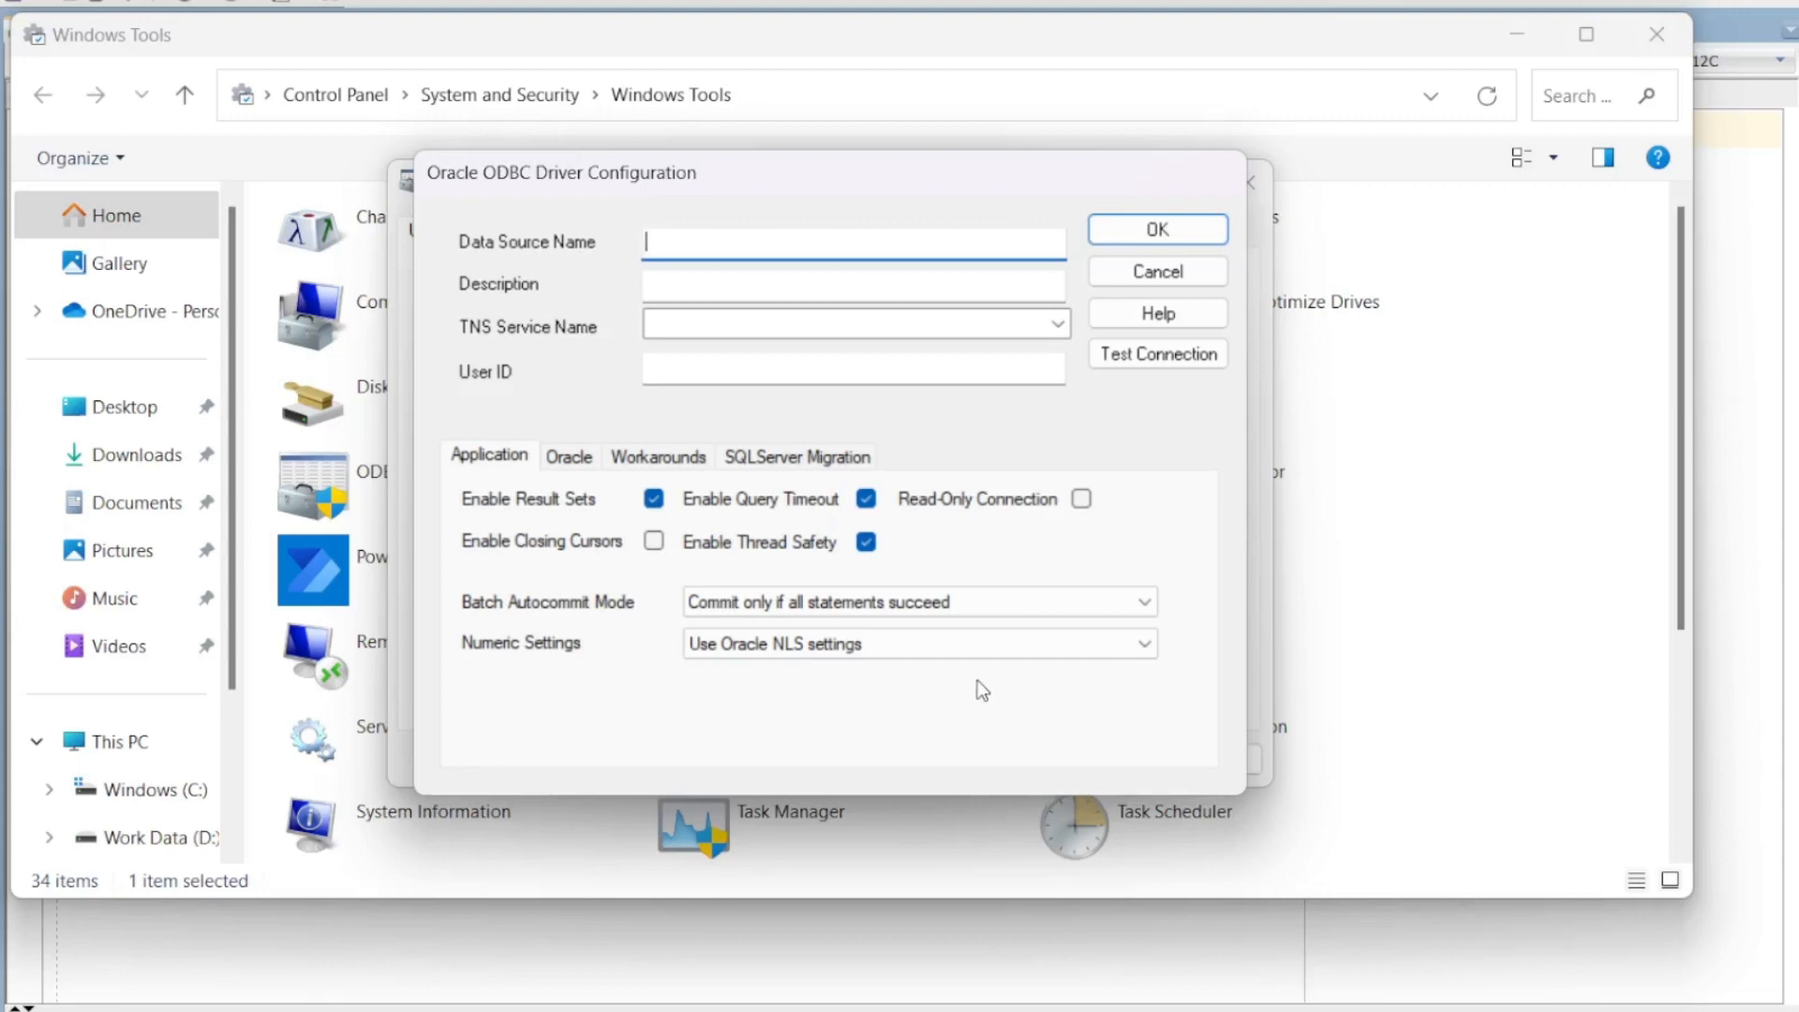
{"action": "left_click", "coordinate": [1185, 270]}
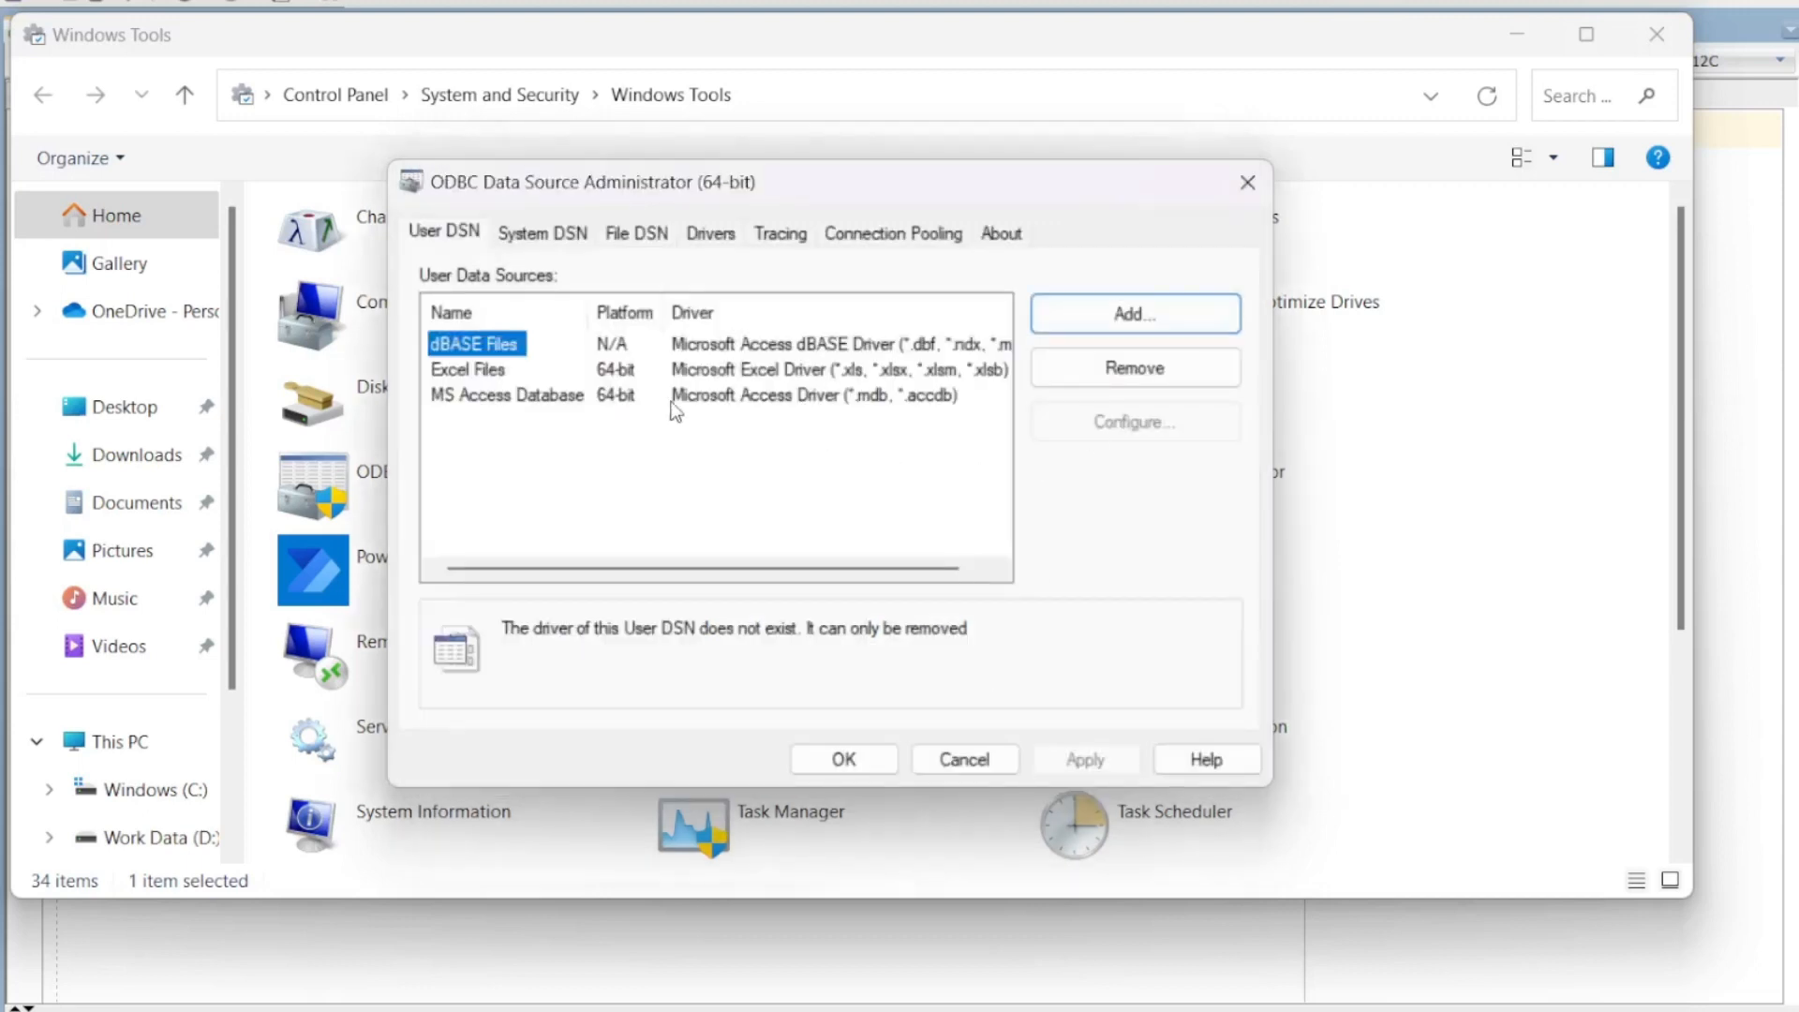
Step: Add an Oracle in OraDB19Home1 data source again and proceed to its configuration
{"action": "left_click", "coordinate": [1107, 318]}
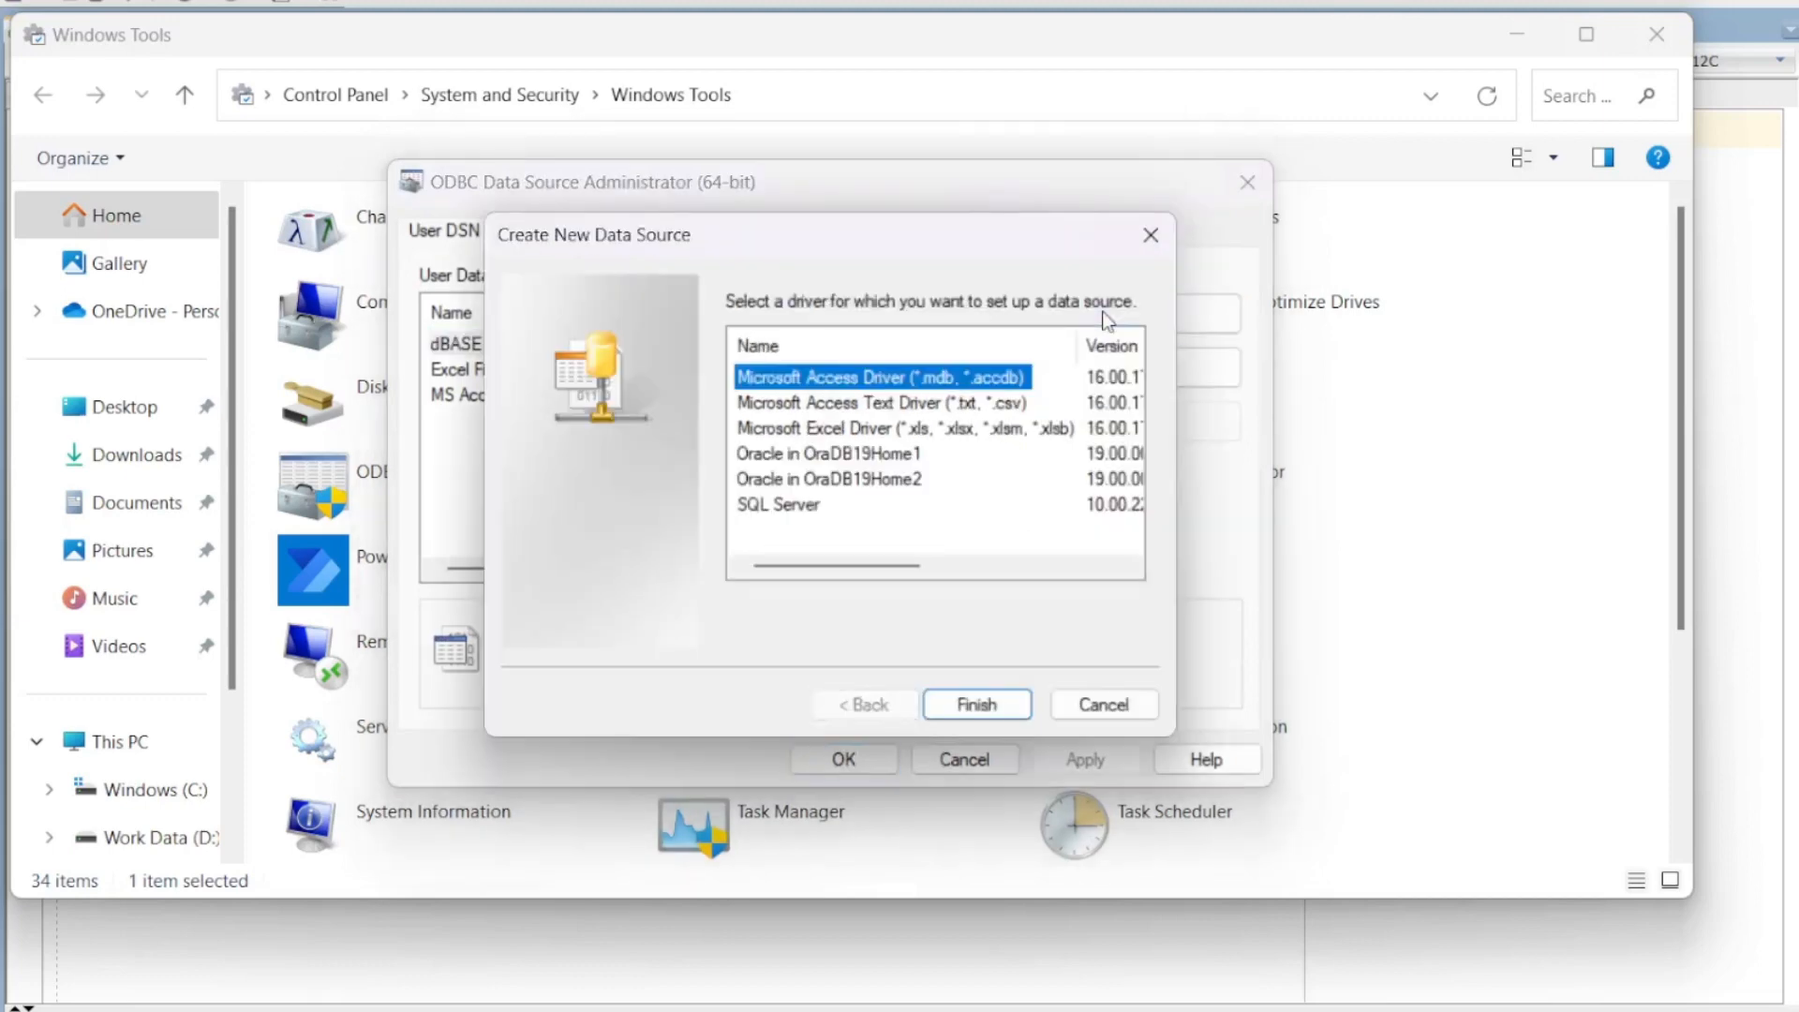
{"action": "left_click", "coordinate": [814, 459]}
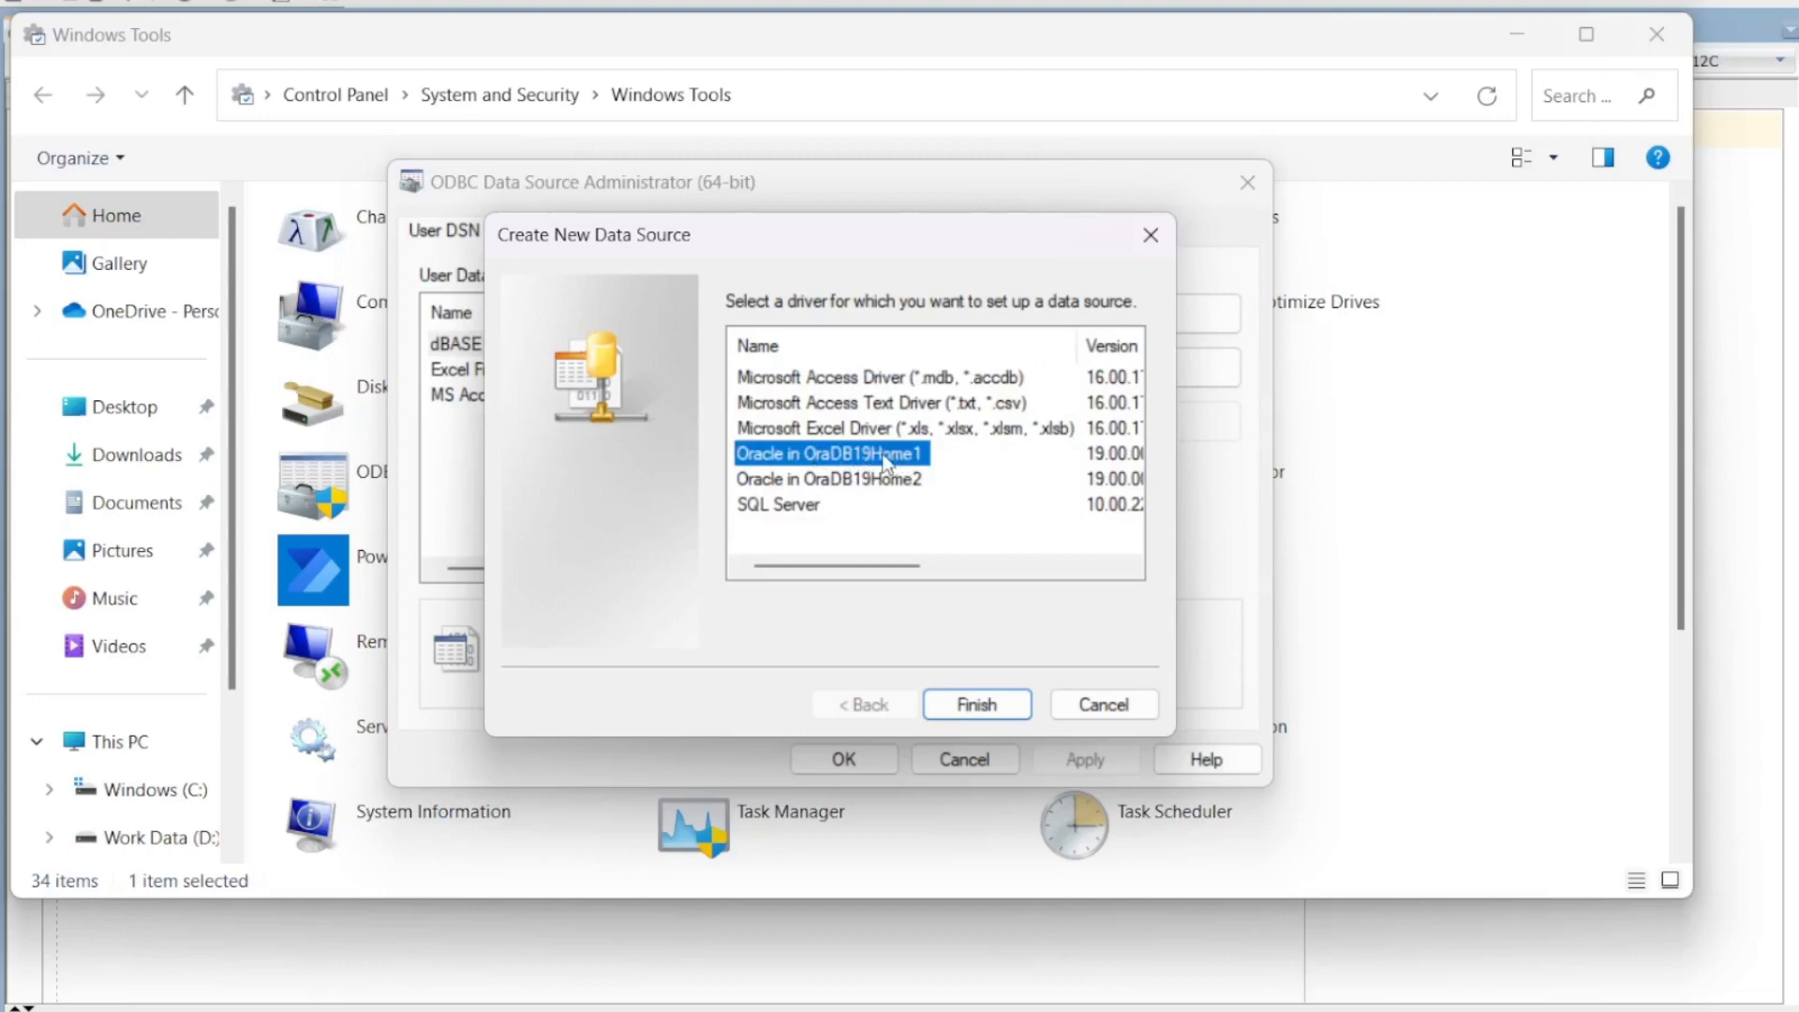
{"action": "left_click", "coordinate": [980, 705]}
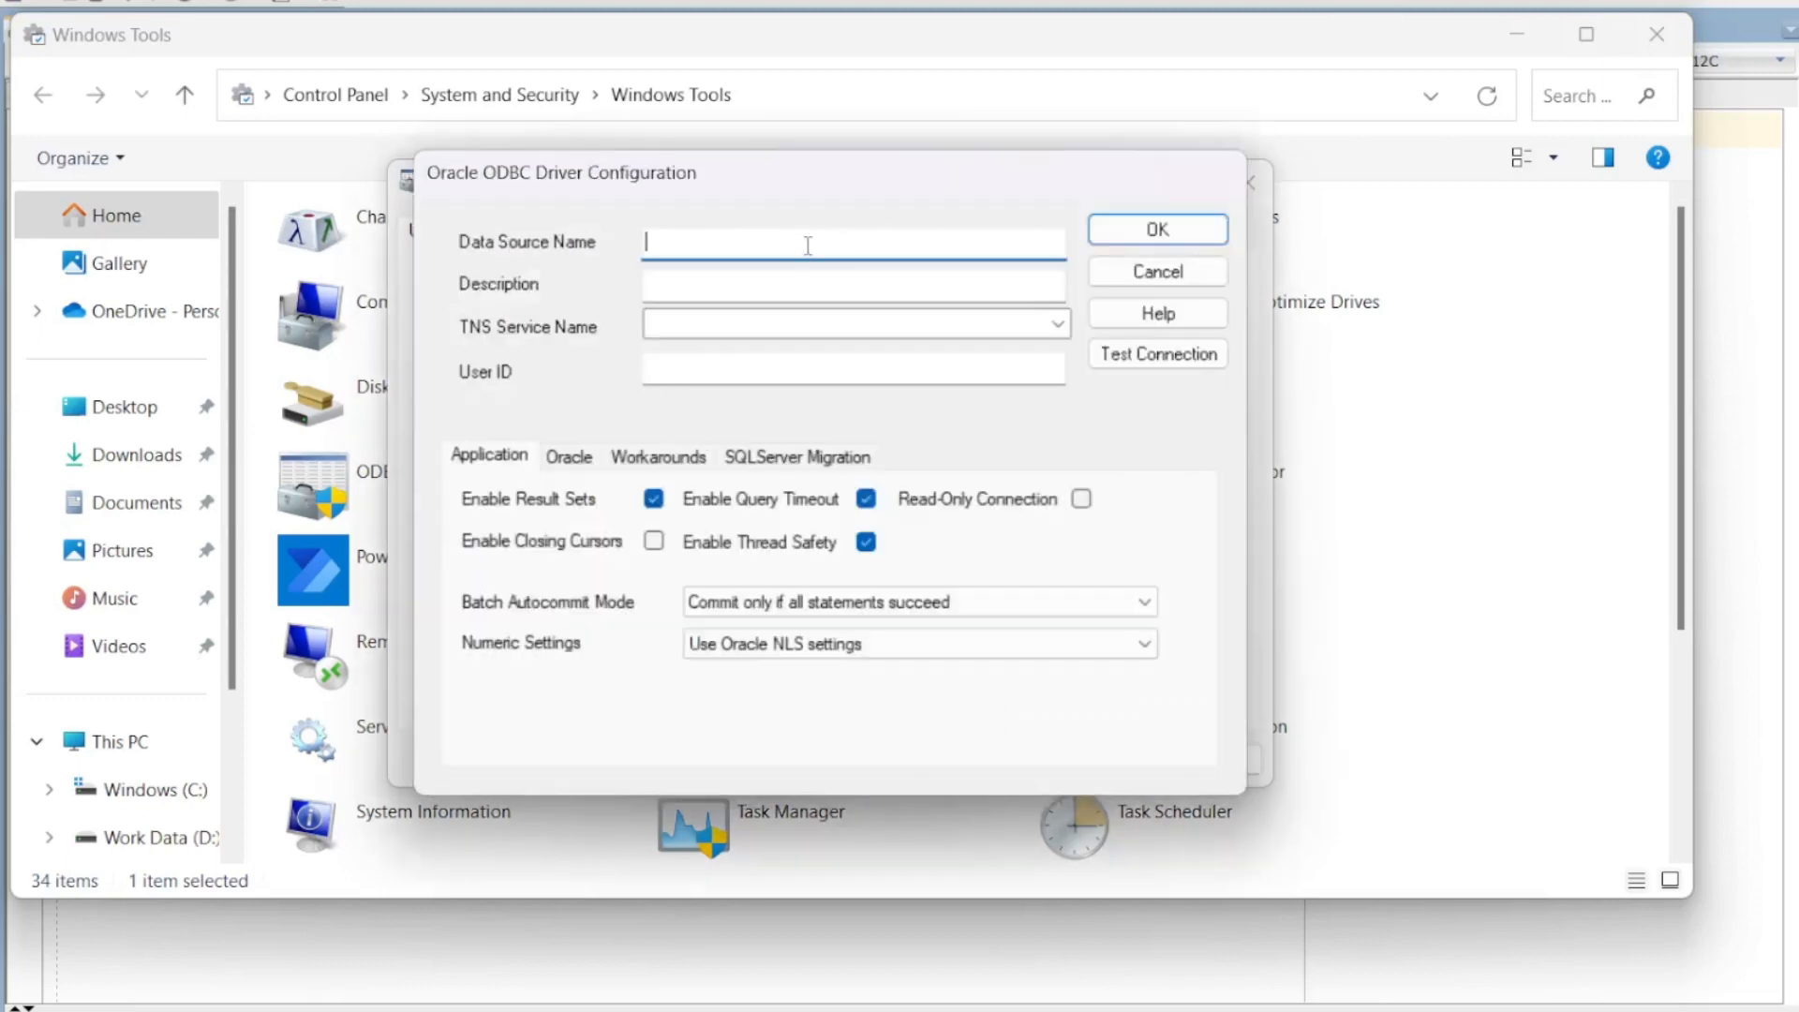
Step: Name the data source ORCL and check the empty TNS Service Name list
{"action": "type", "text": "ORCL"}
{"action": "left_click", "coordinate": [722, 322]}
{"action": "left_click", "coordinate": [1059, 330]}
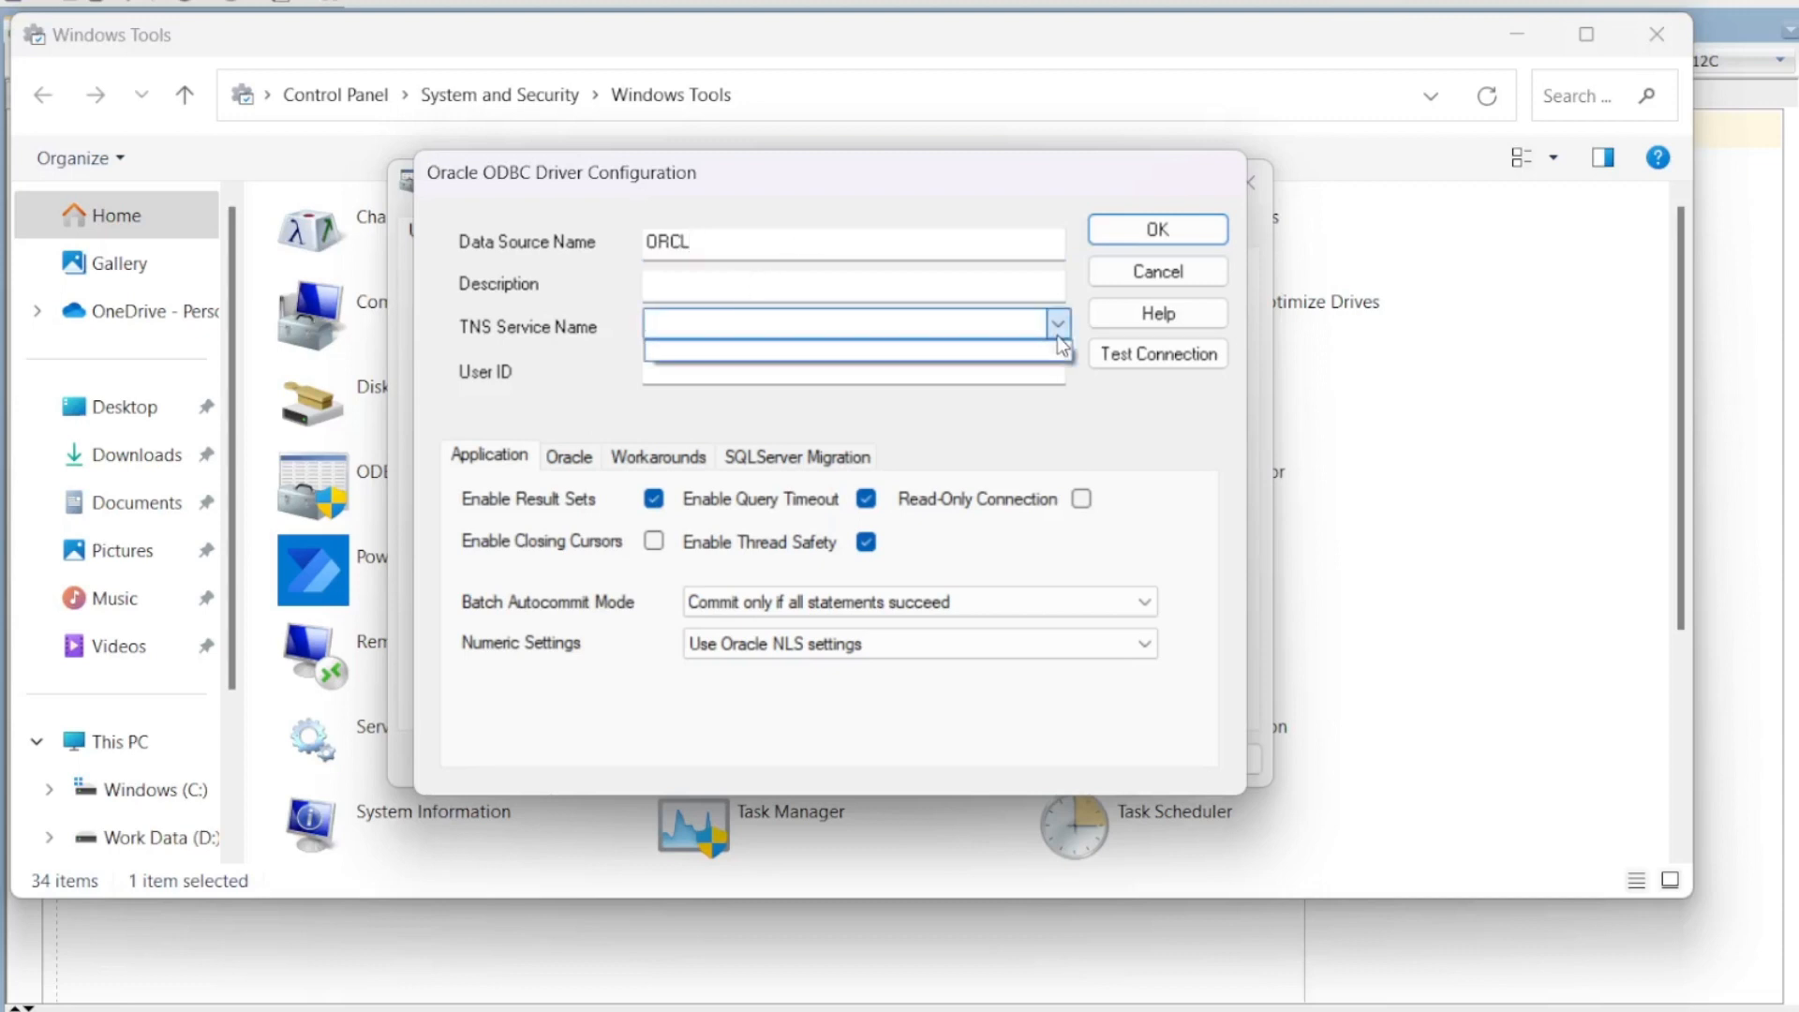
{"action": "left_click", "coordinate": [772, 326]}
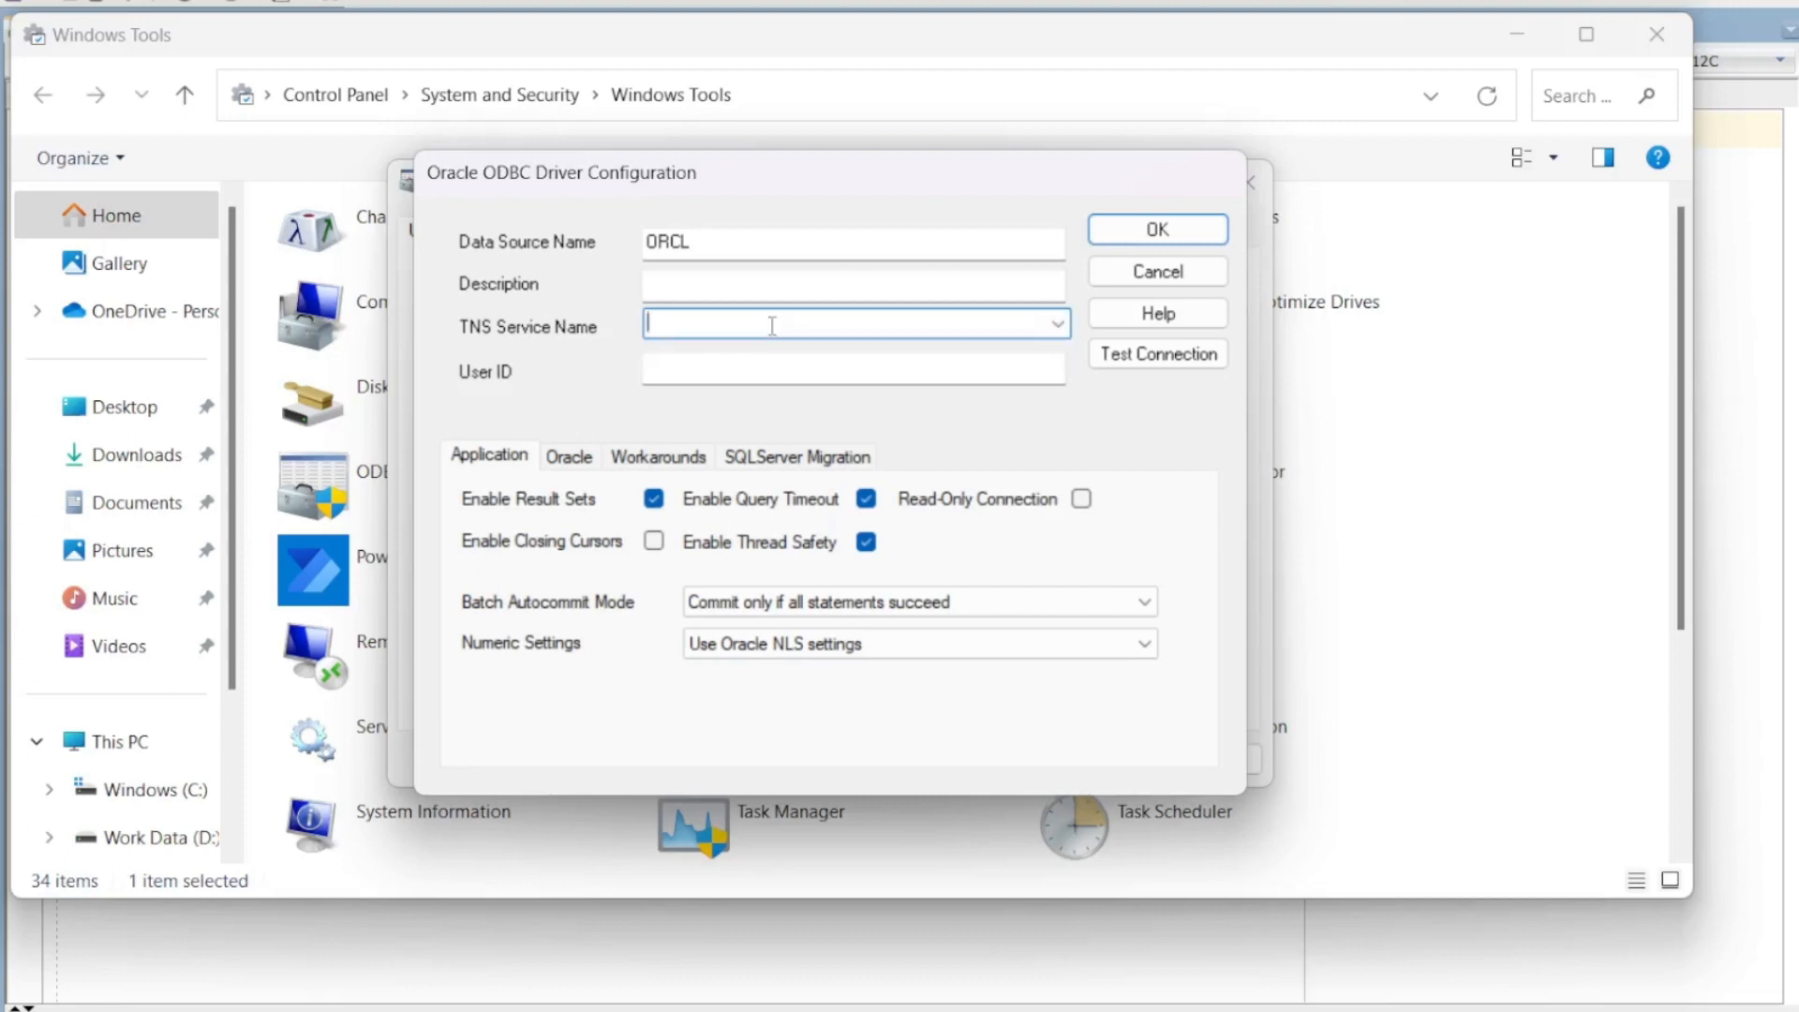
{"action": "left_click", "coordinate": [1059, 326]}
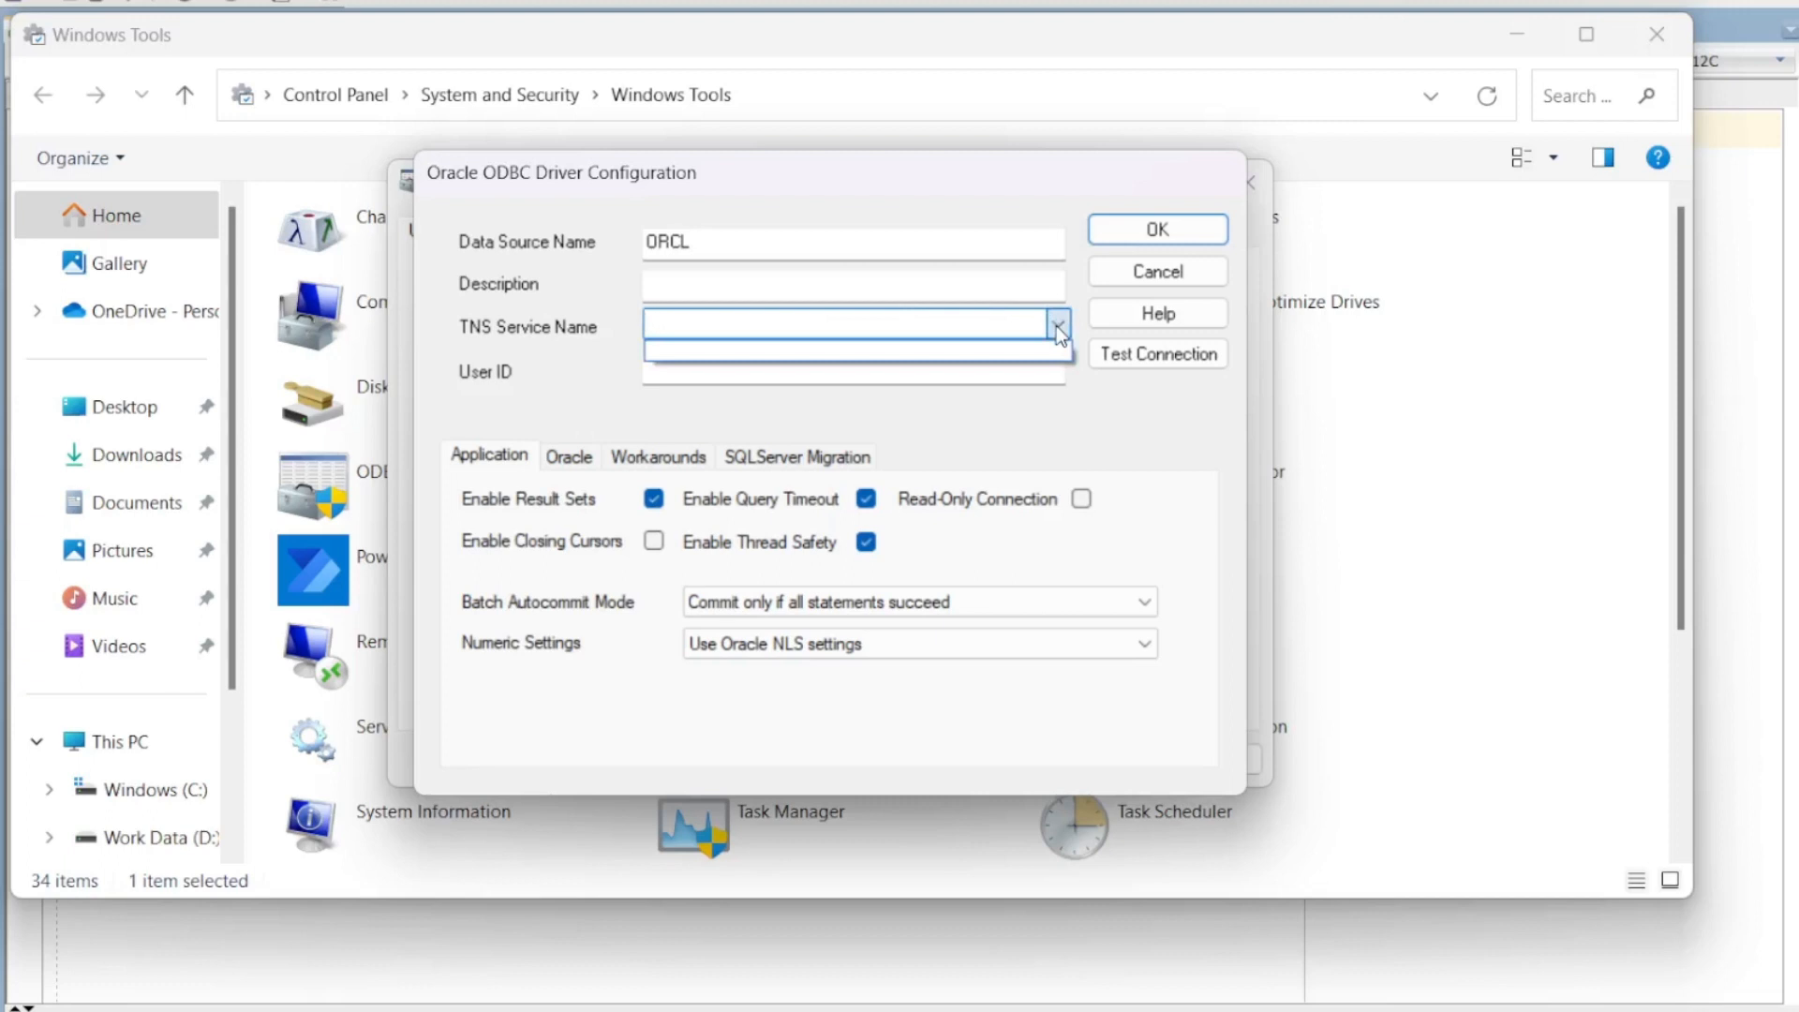
{"action": "left_click", "coordinate": [925, 349]}
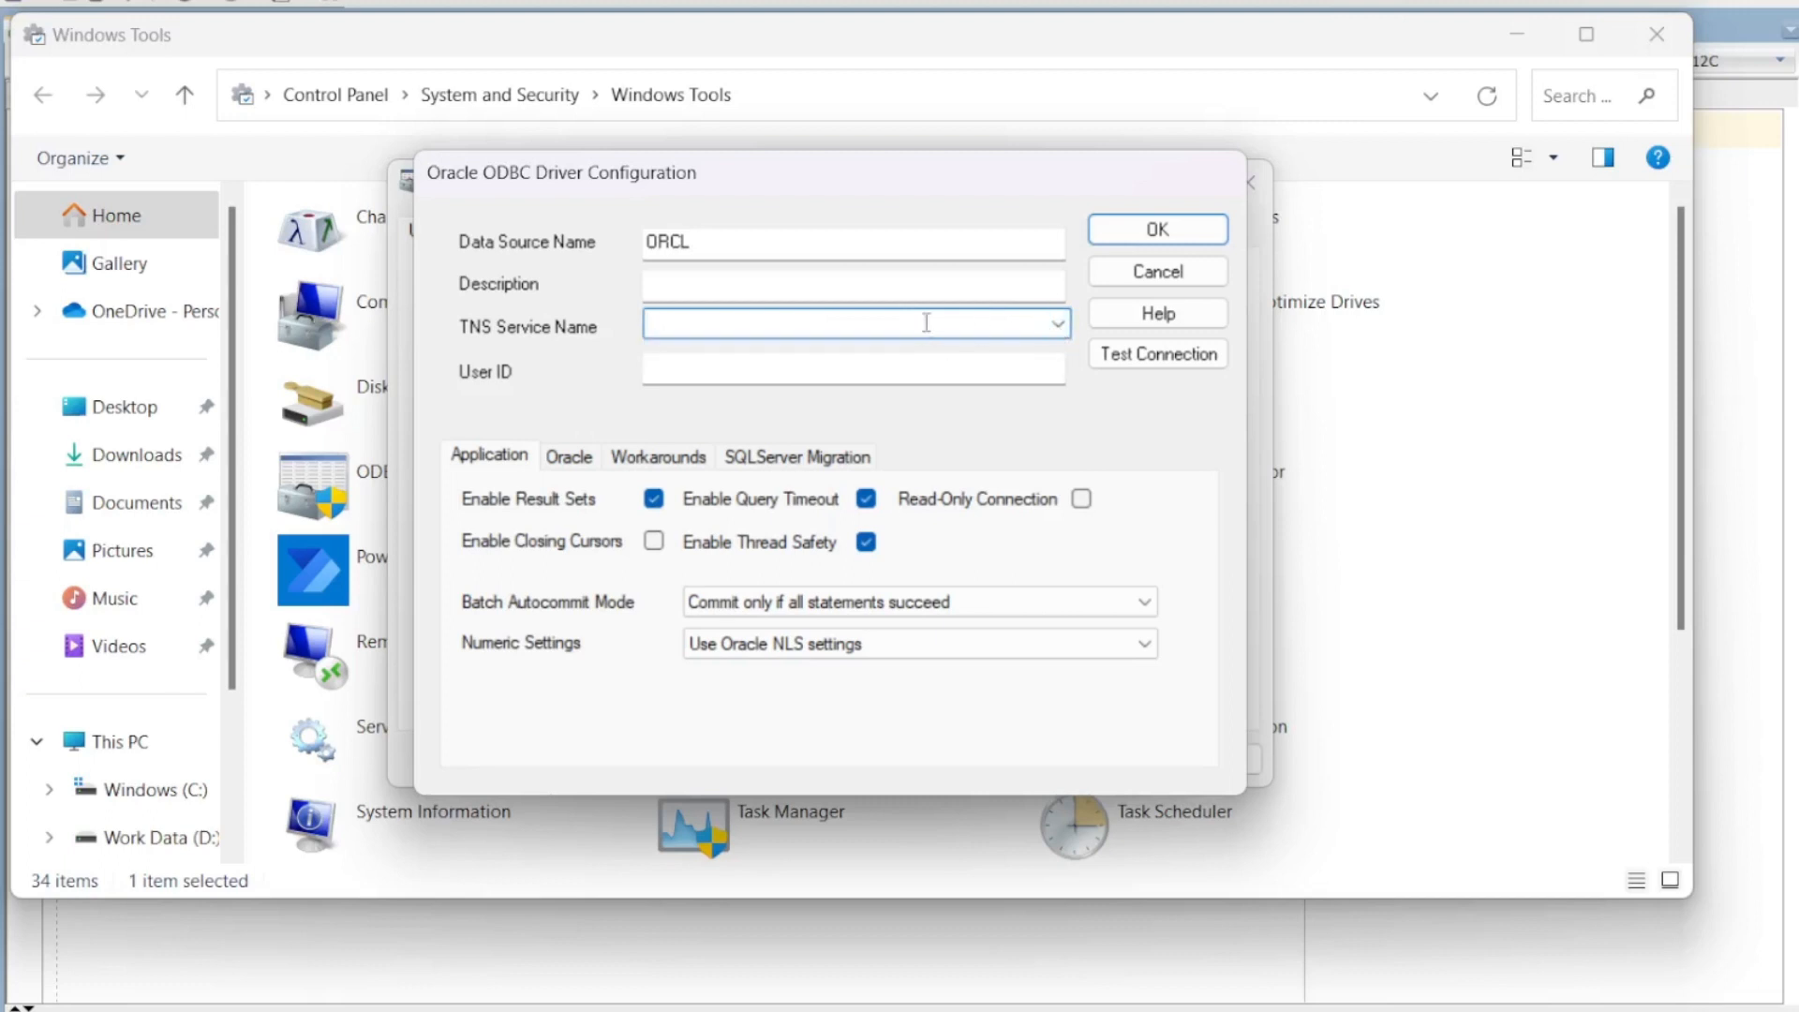
Step: Enter //localhost:1522/orcl as the TNS Service Name and SYSTEM as the User ID
{"action": "type", "text": "//localhost:1522/orcl"}
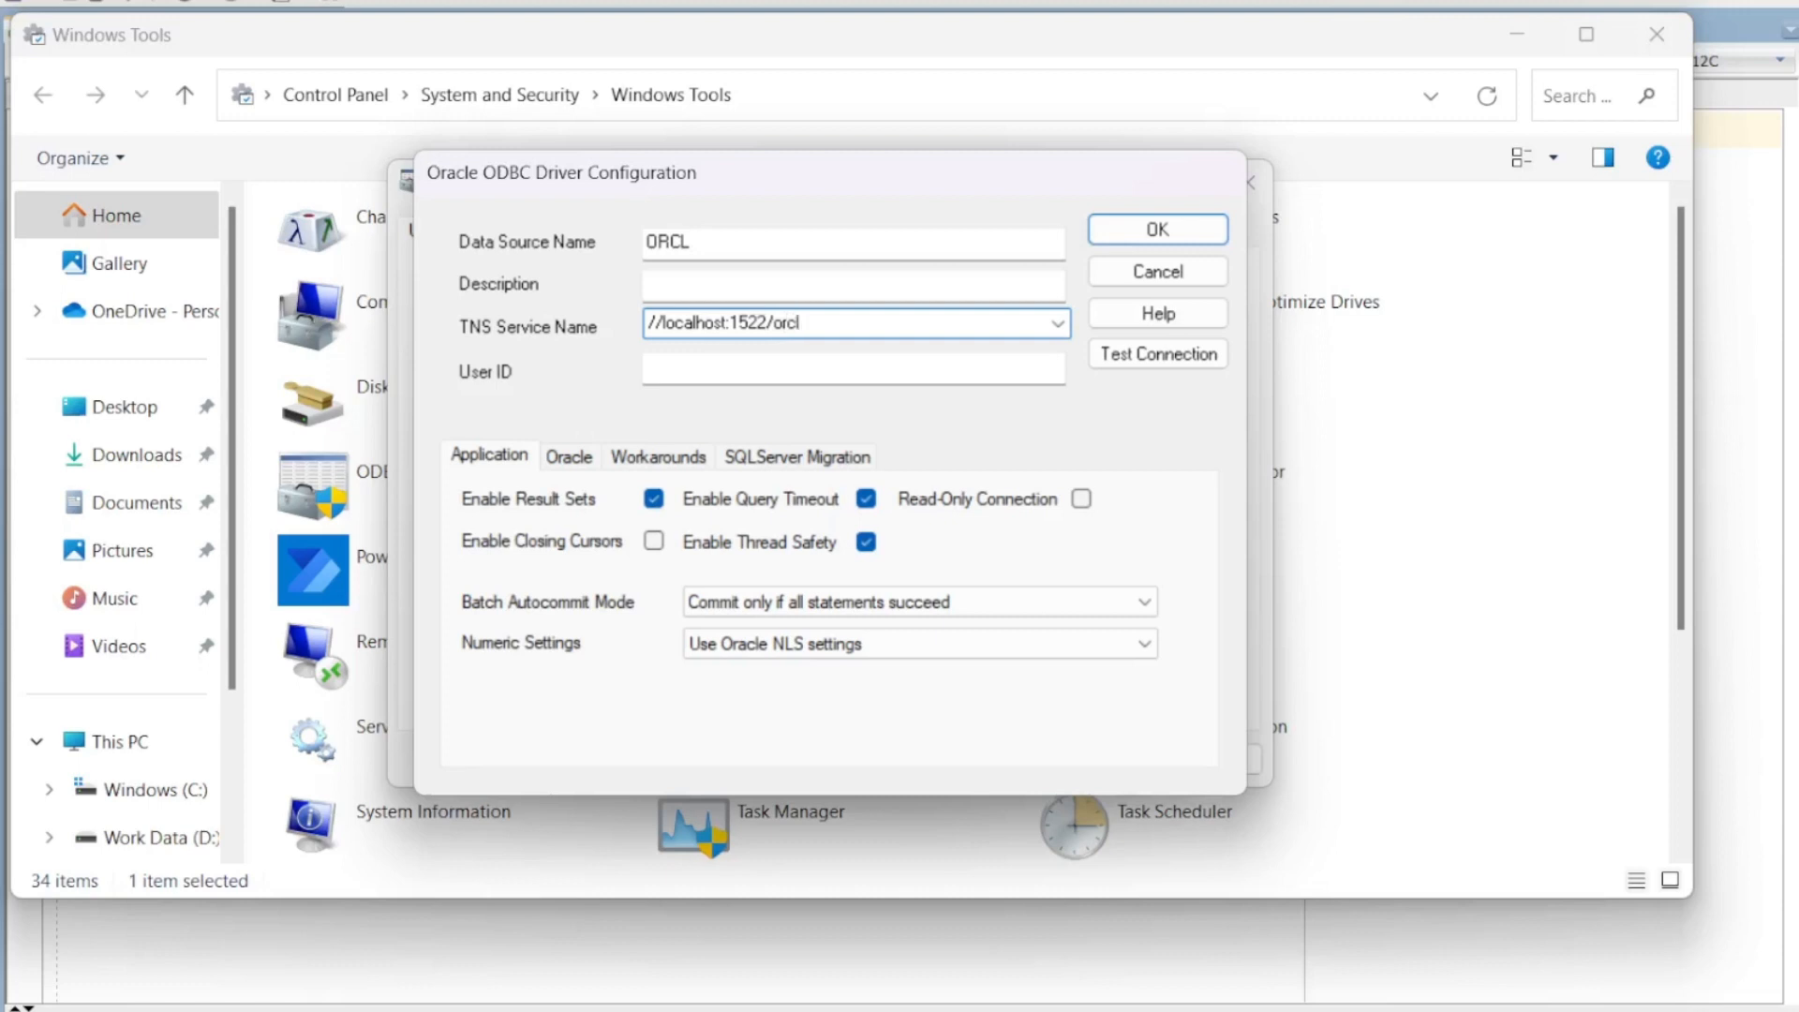
{"action": "left_click_drag", "start_coordinate": [842, 322], "coordinate": [610, 328]}
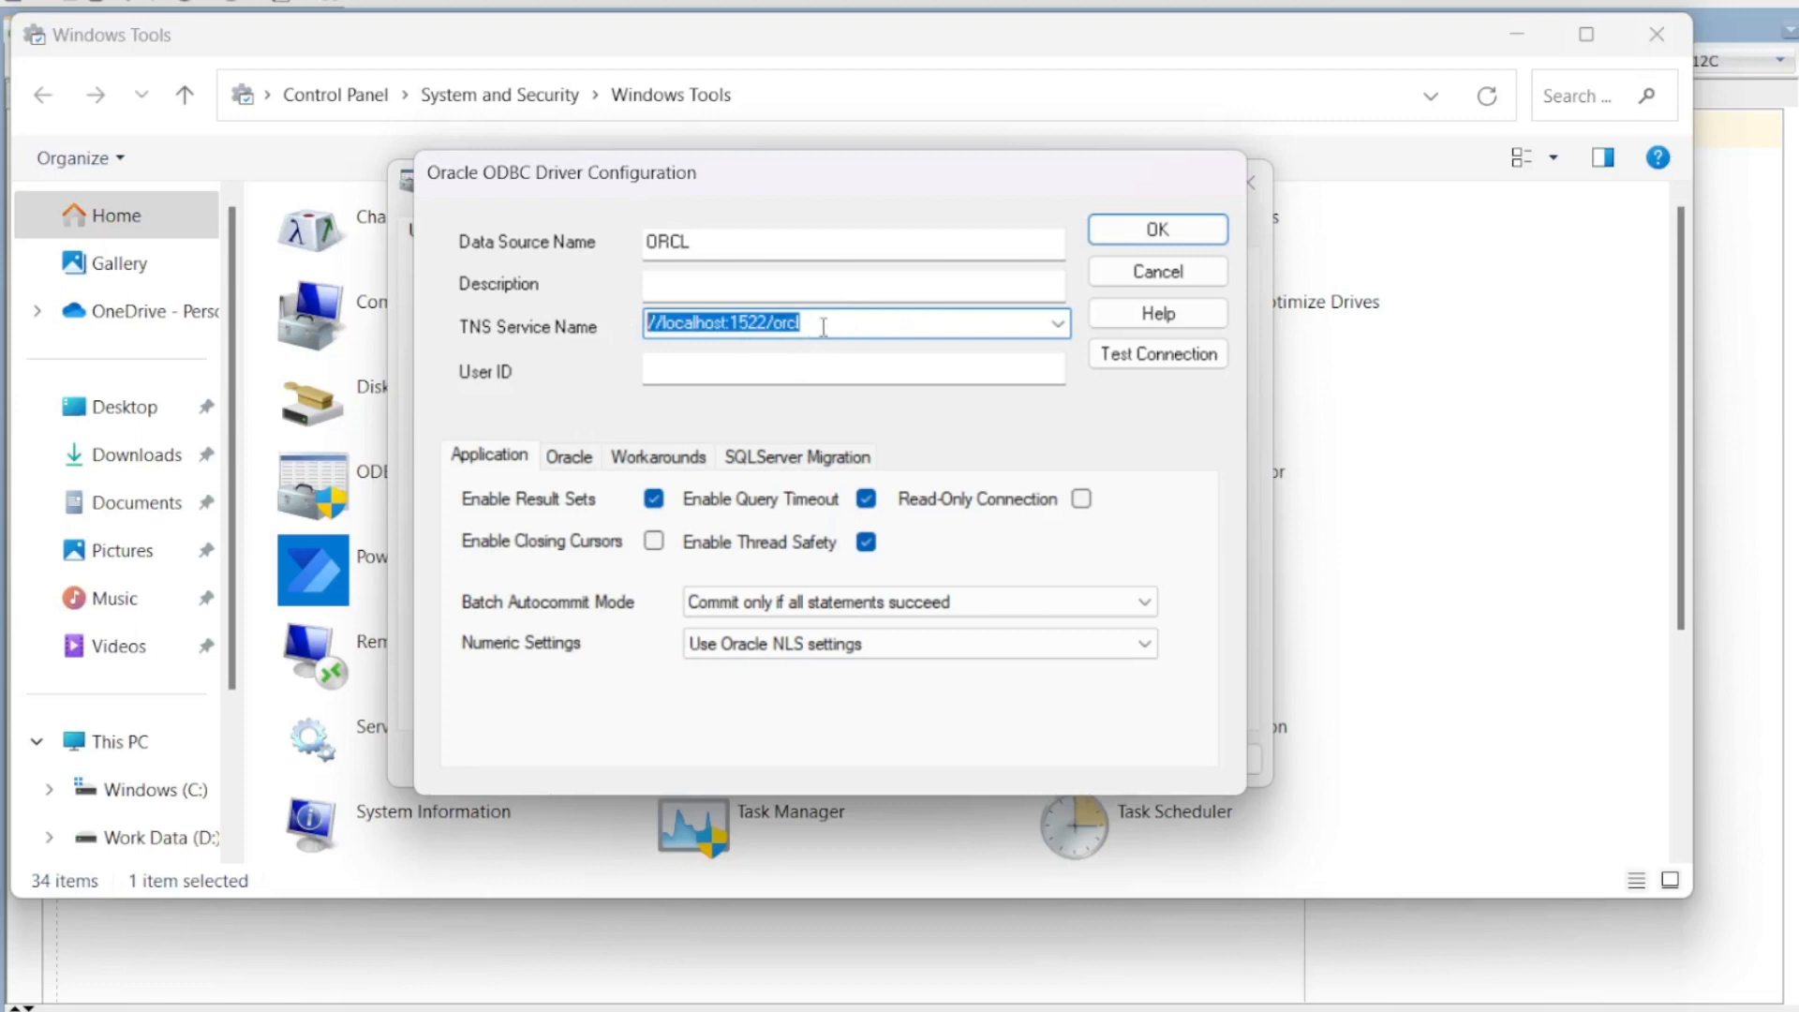
{"action": "left_click", "coordinate": [865, 320]}
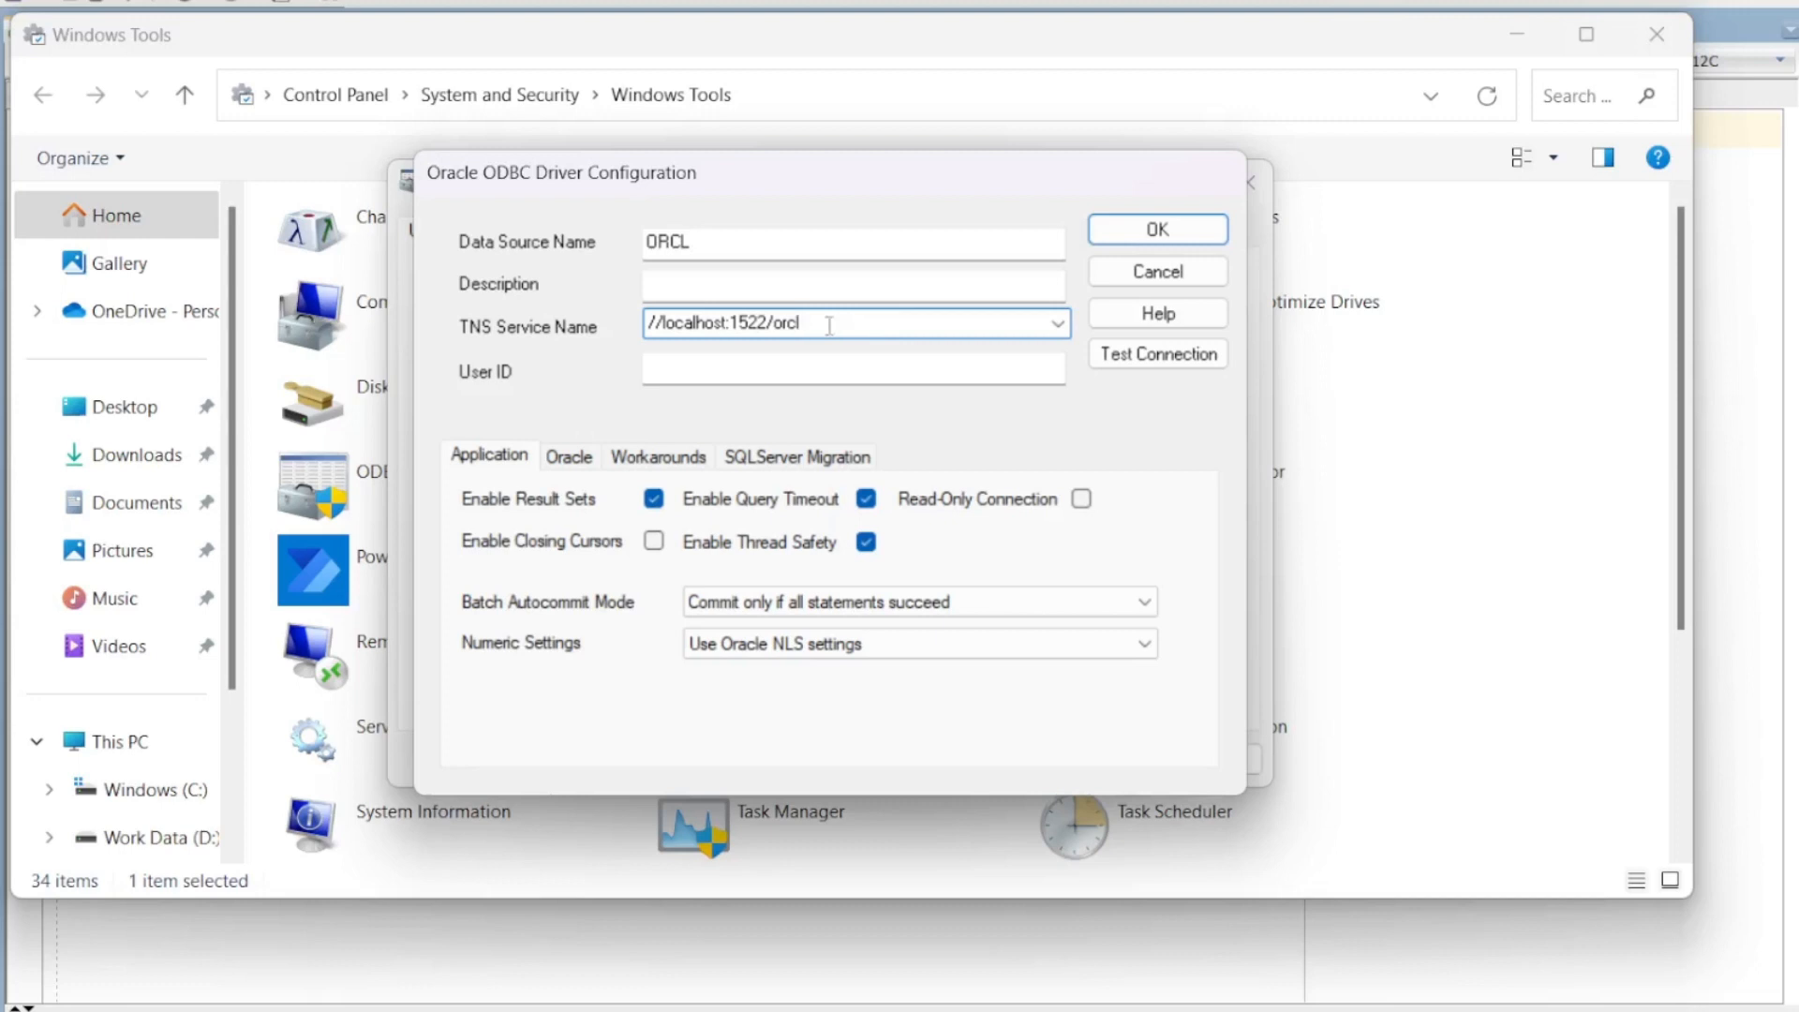
{"action": "left_click_drag", "start_coordinate": [829, 323], "coordinate": [556, 319]}
{"action": "left_click", "coordinate": [768, 366]}
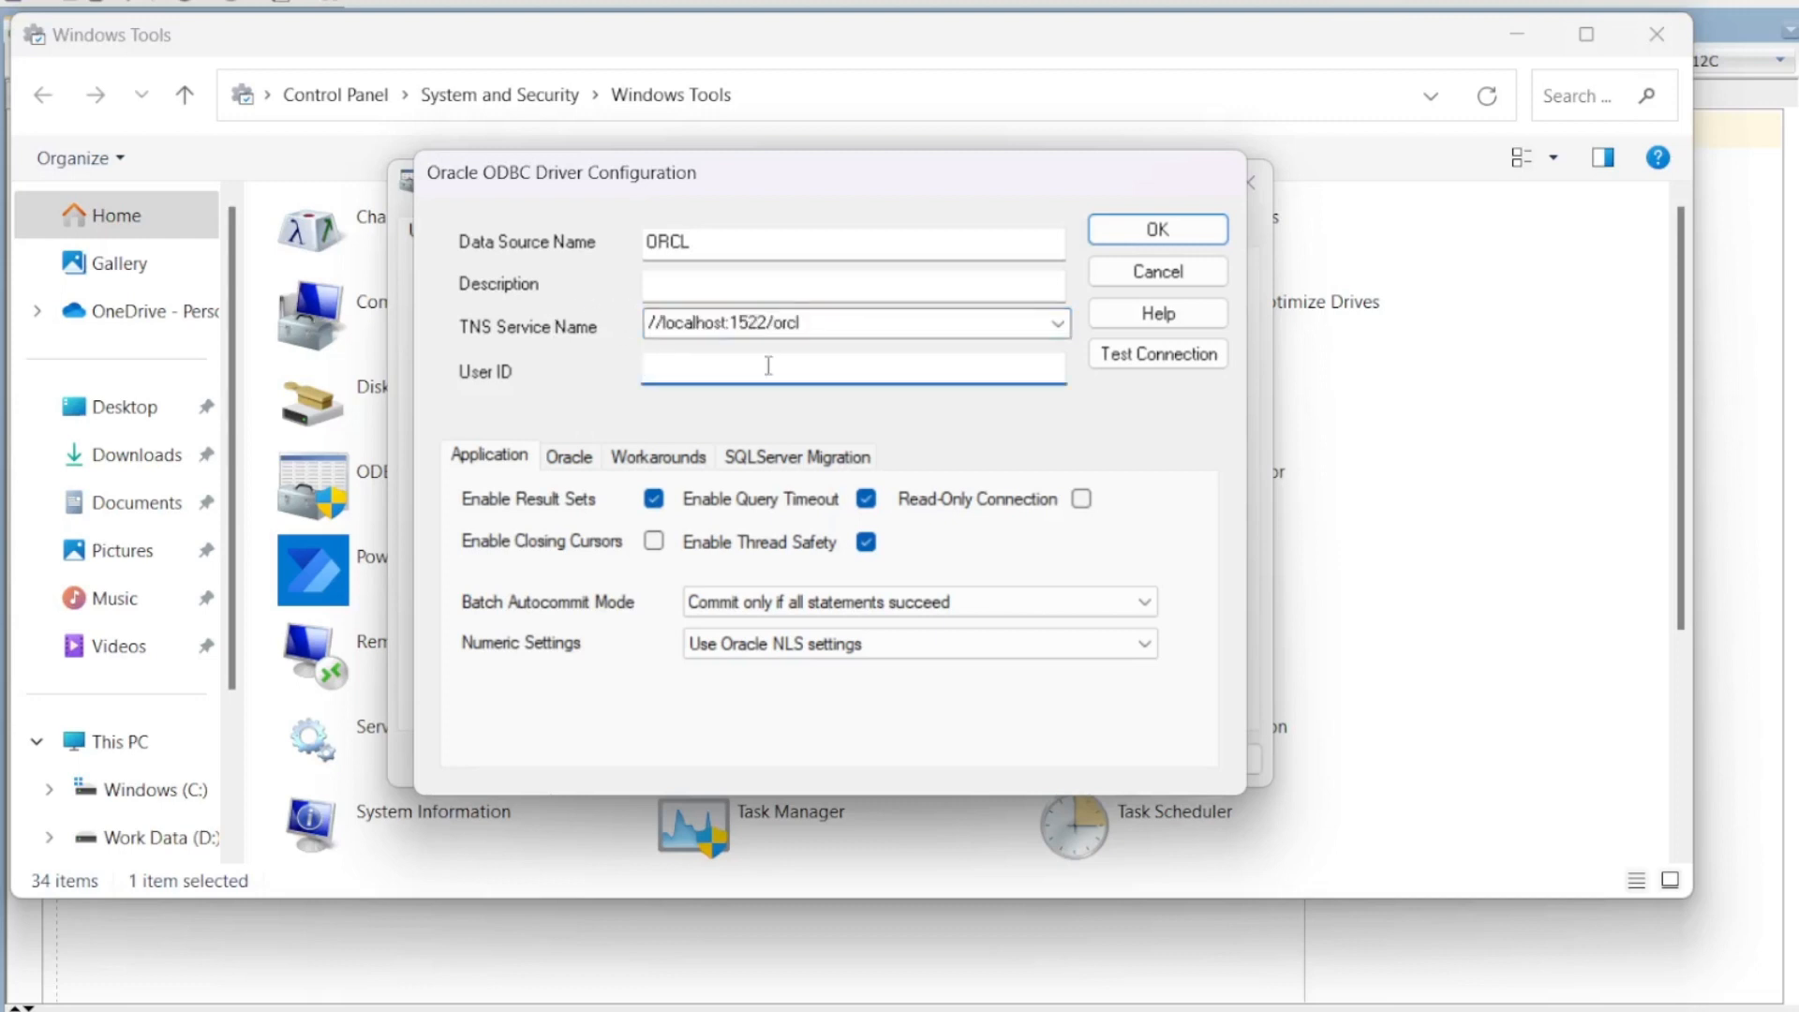
{"action": "type", "text": "SYSTEM"}
Step: Test the ORCL connection with the database password, dismiss the success message, and save the DSN
{"action": "left_click", "coordinate": [1124, 356]}
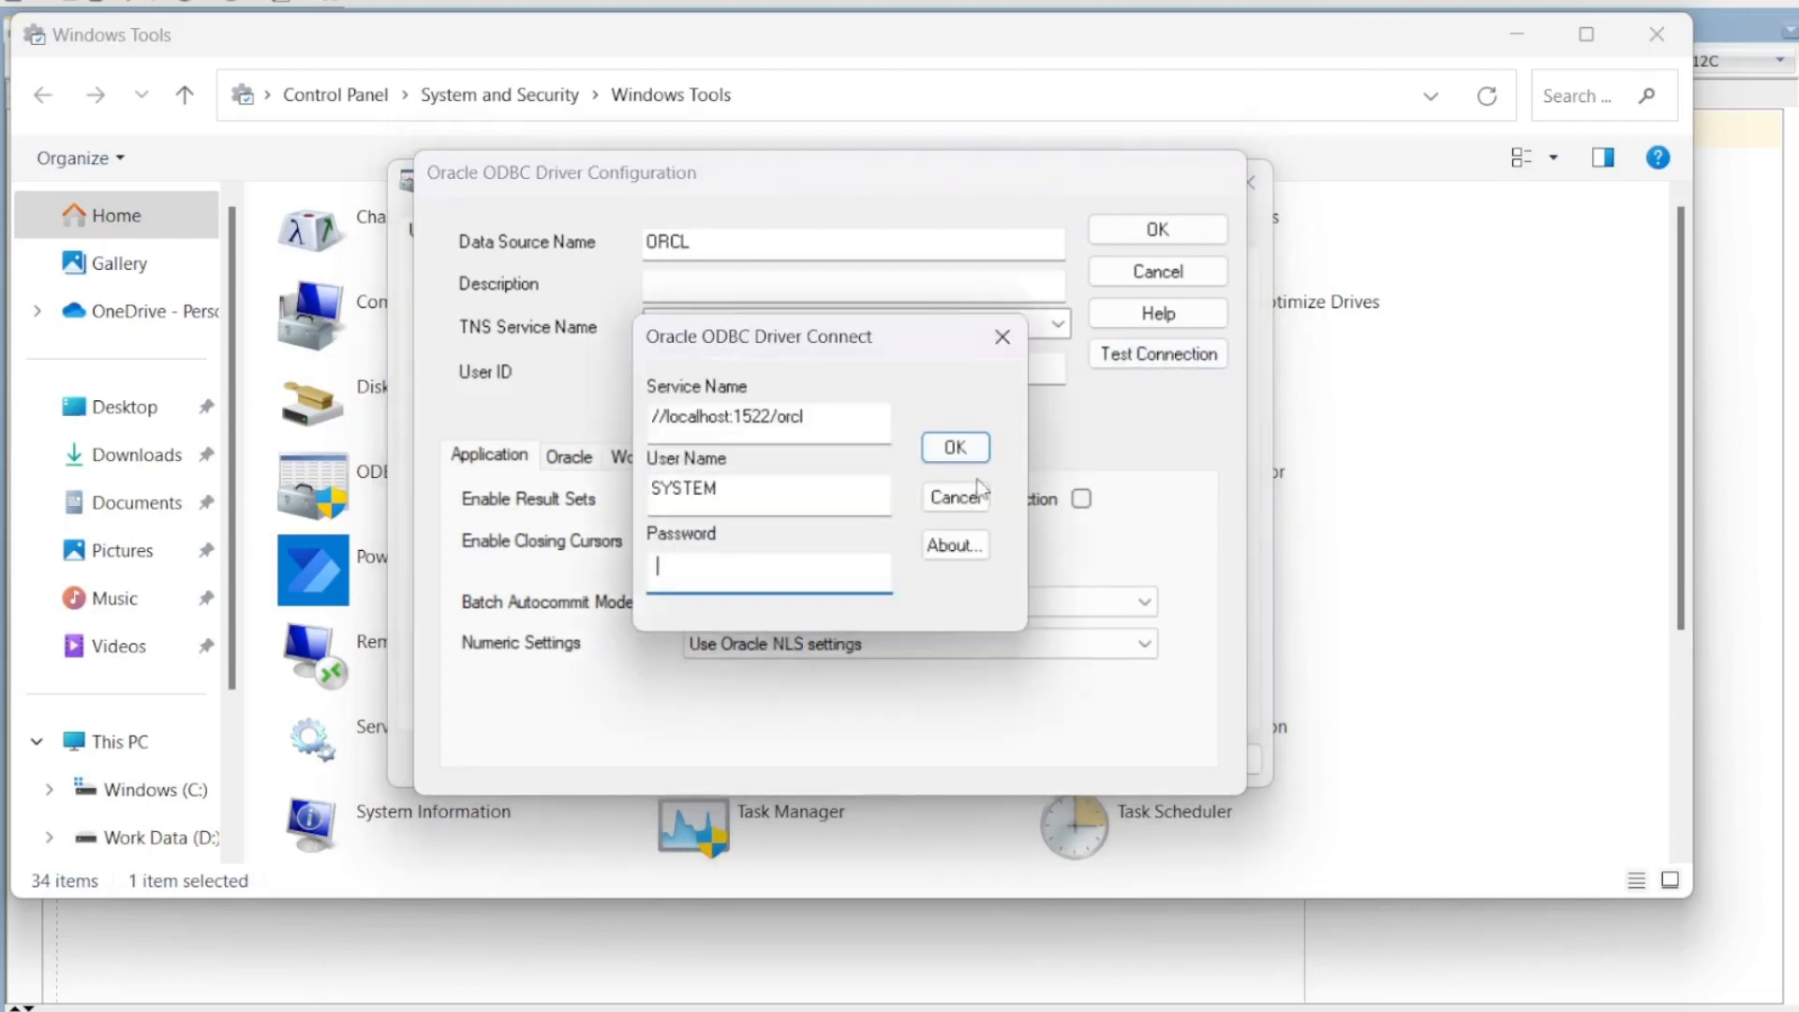
{"action": "type", "text": "orcl1234"}
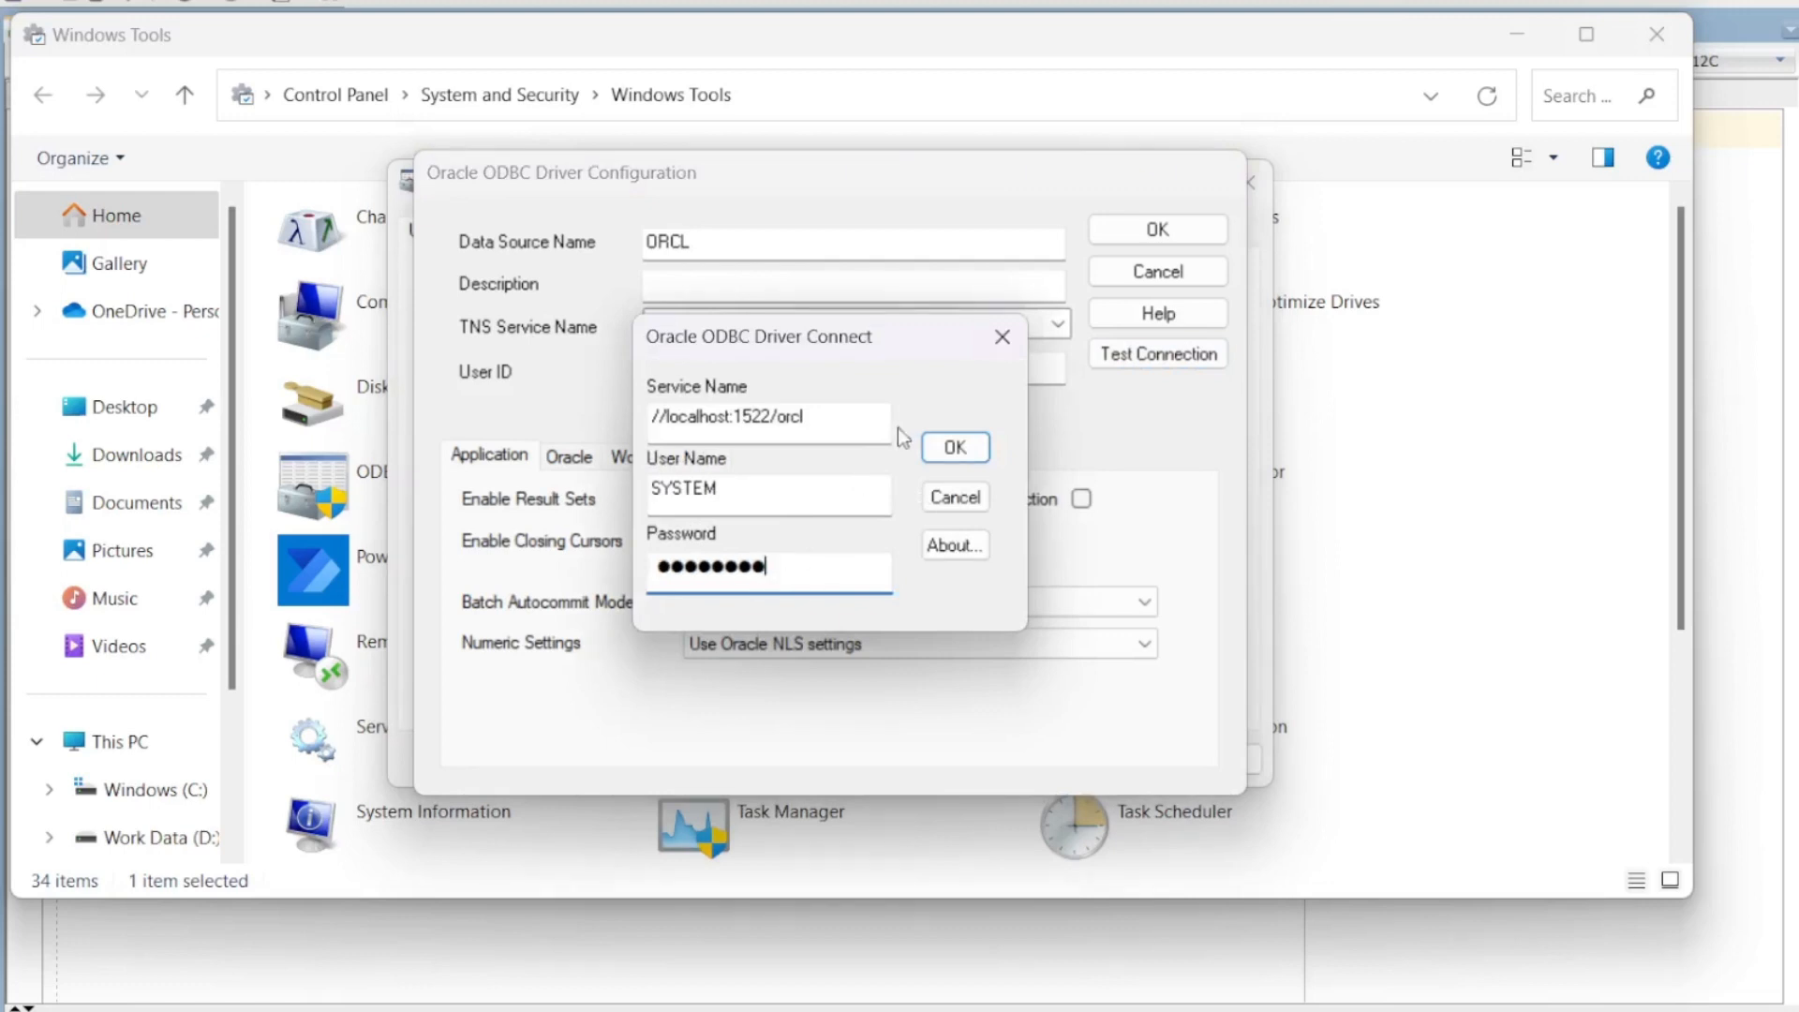
{"action": "left_click", "coordinate": [957, 446]}
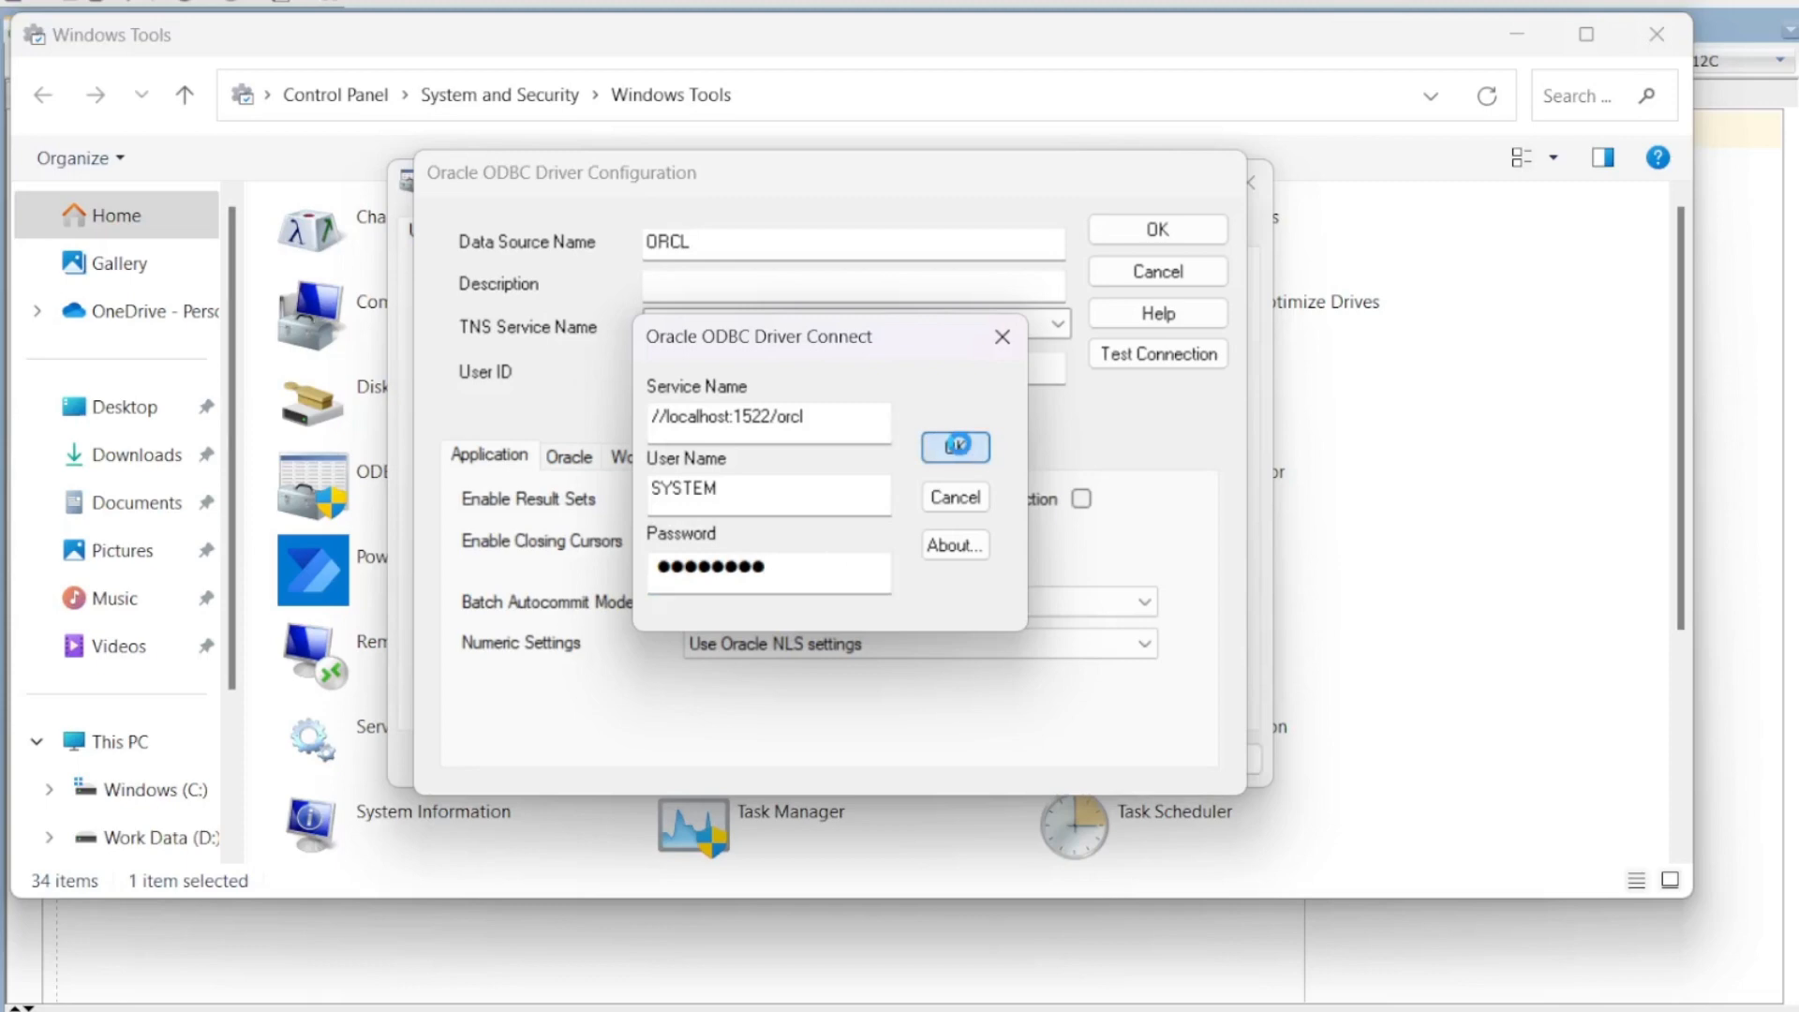
{"action": "left_click_drag", "start_coordinate": [1164, 487], "coordinate": [986, 454]}
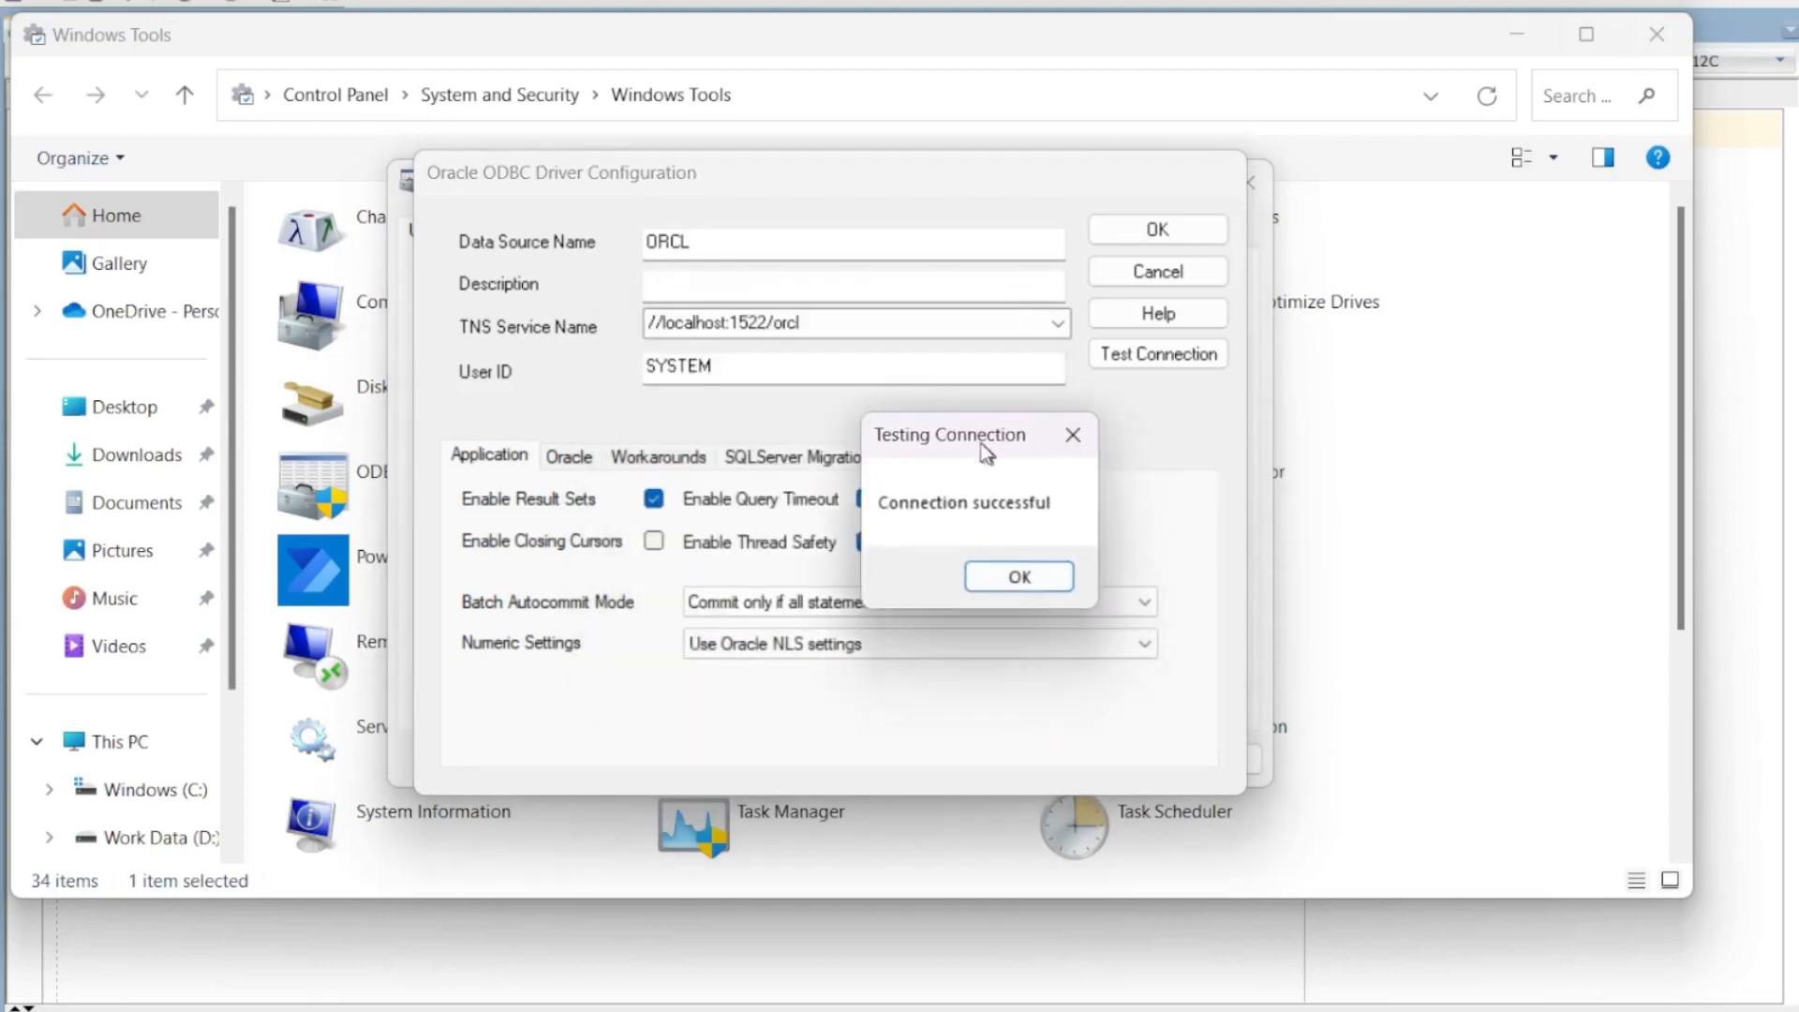
{"action": "left_click", "coordinate": [1023, 582]}
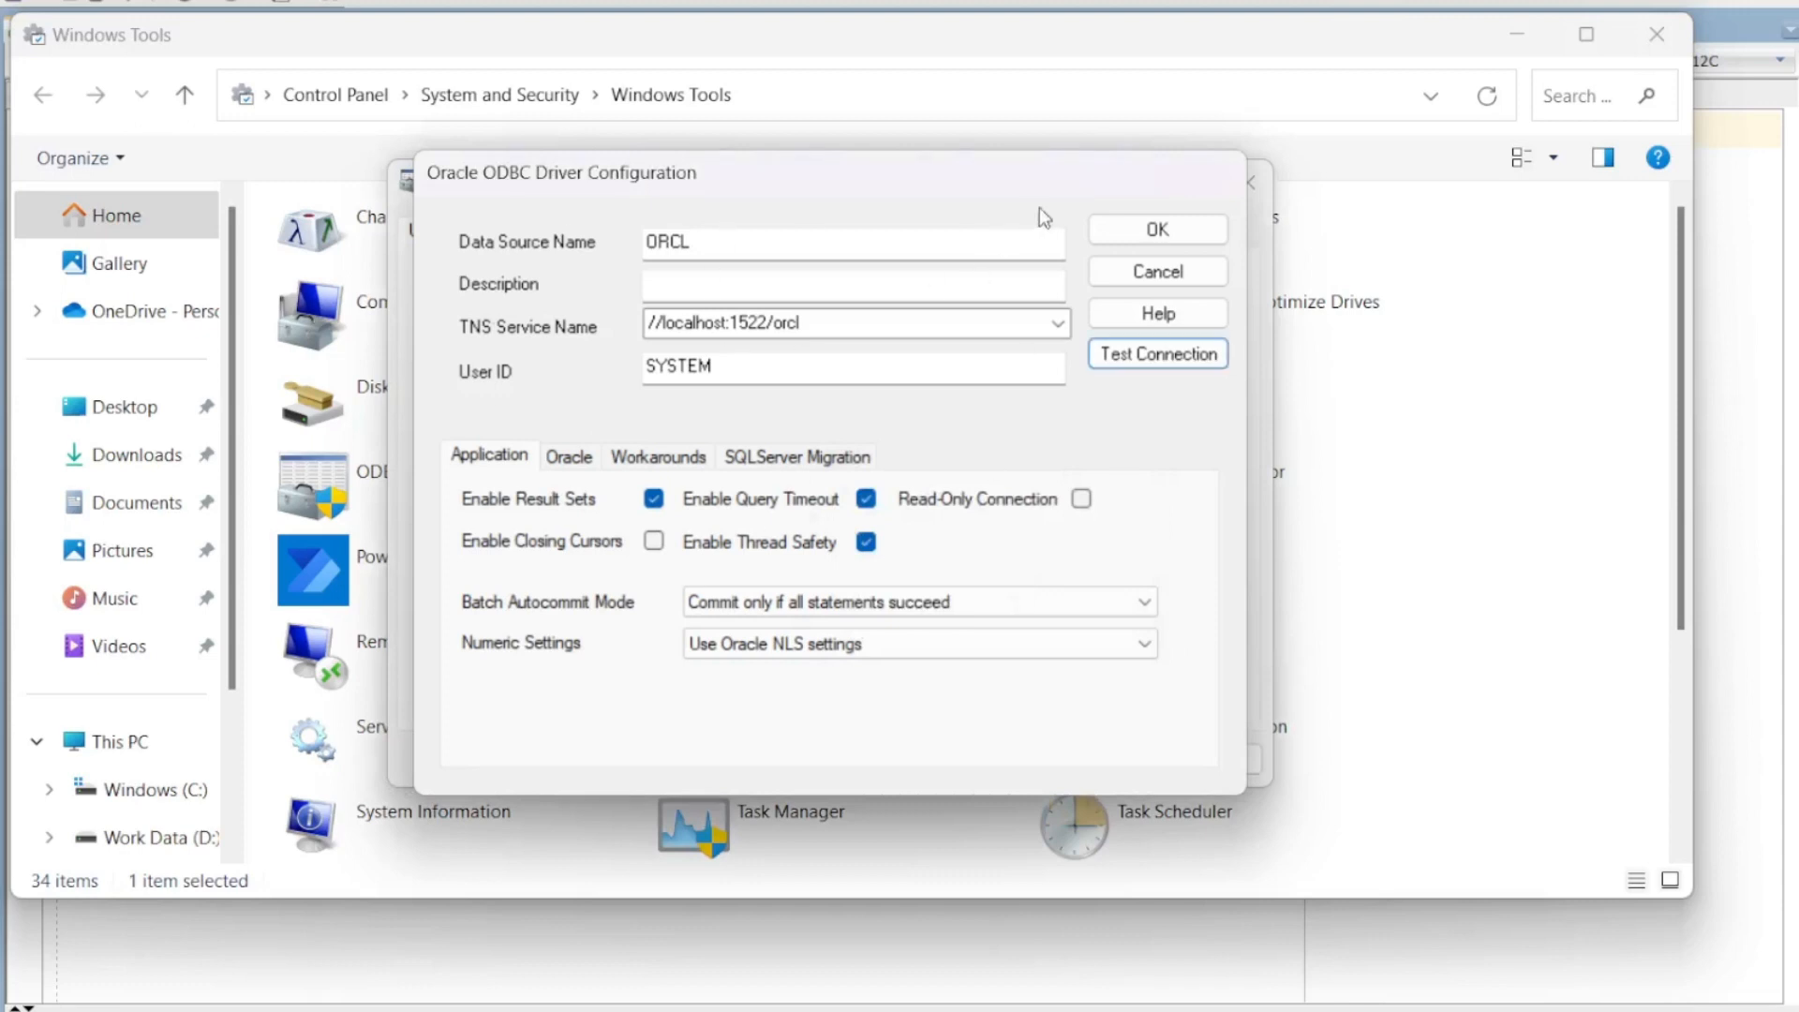
{"action": "left_click", "coordinate": [1136, 232]}
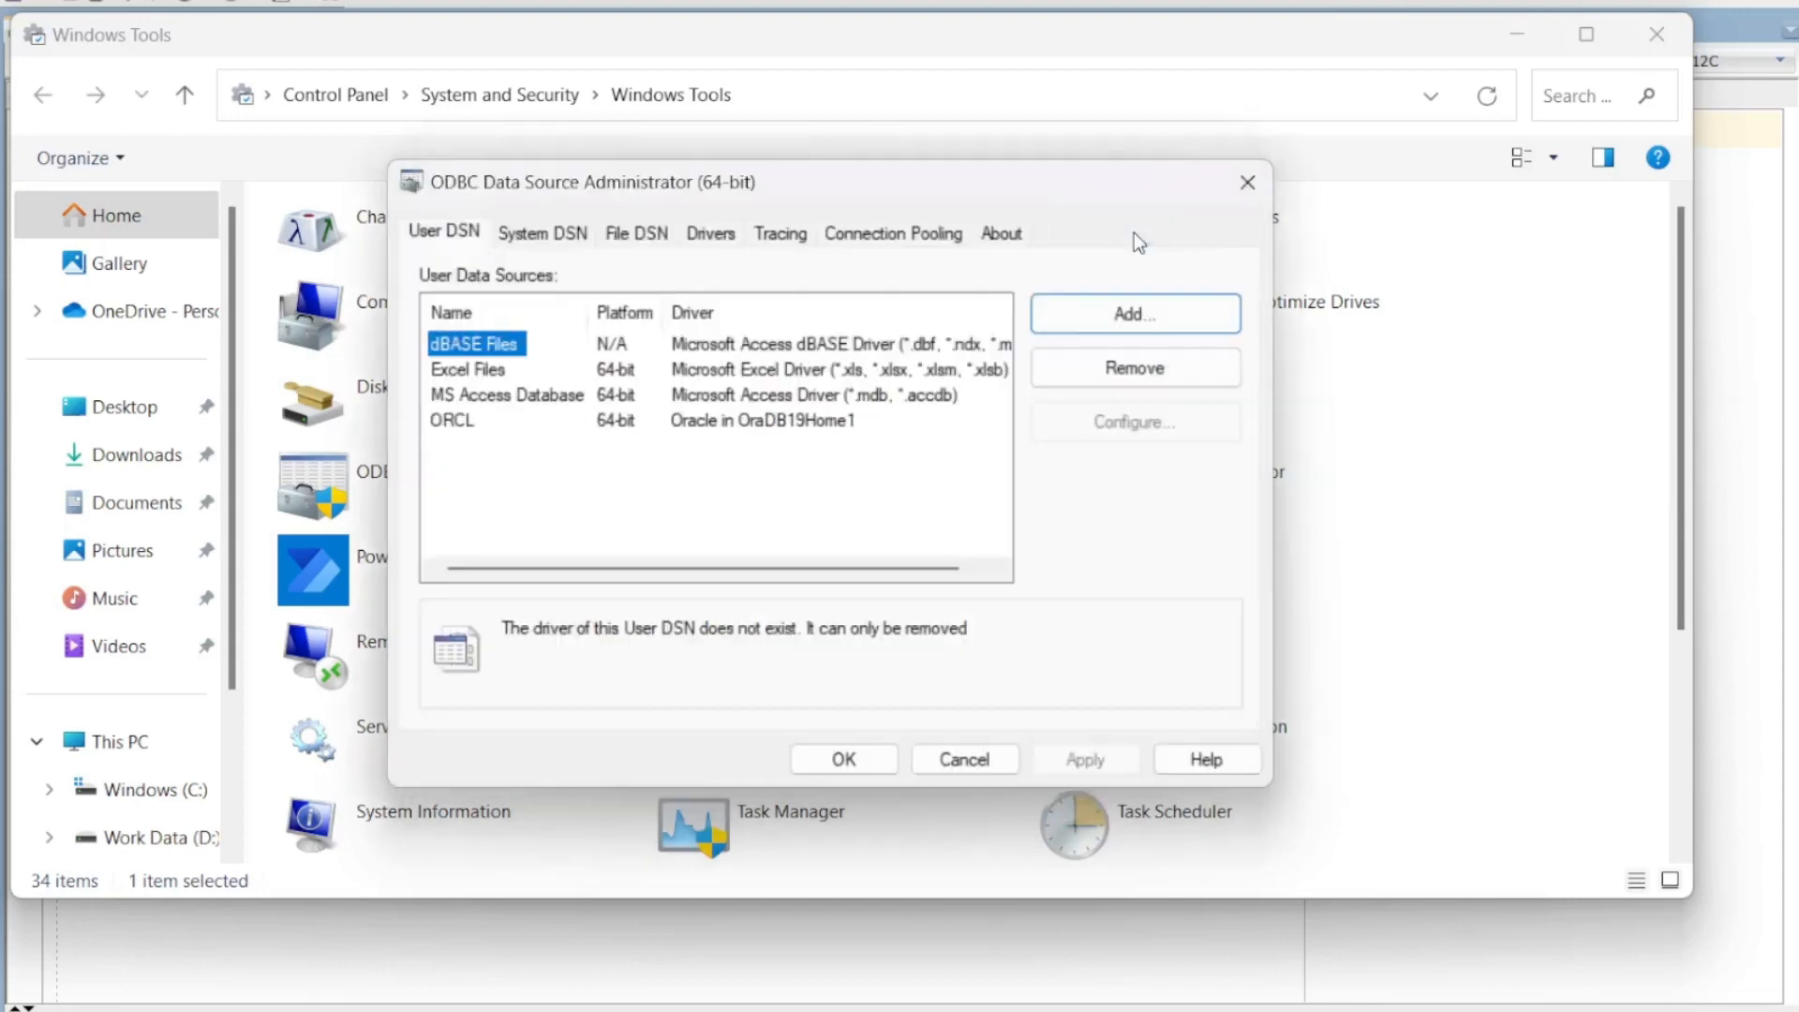
{"action": "left_click", "coordinate": [454, 422]}
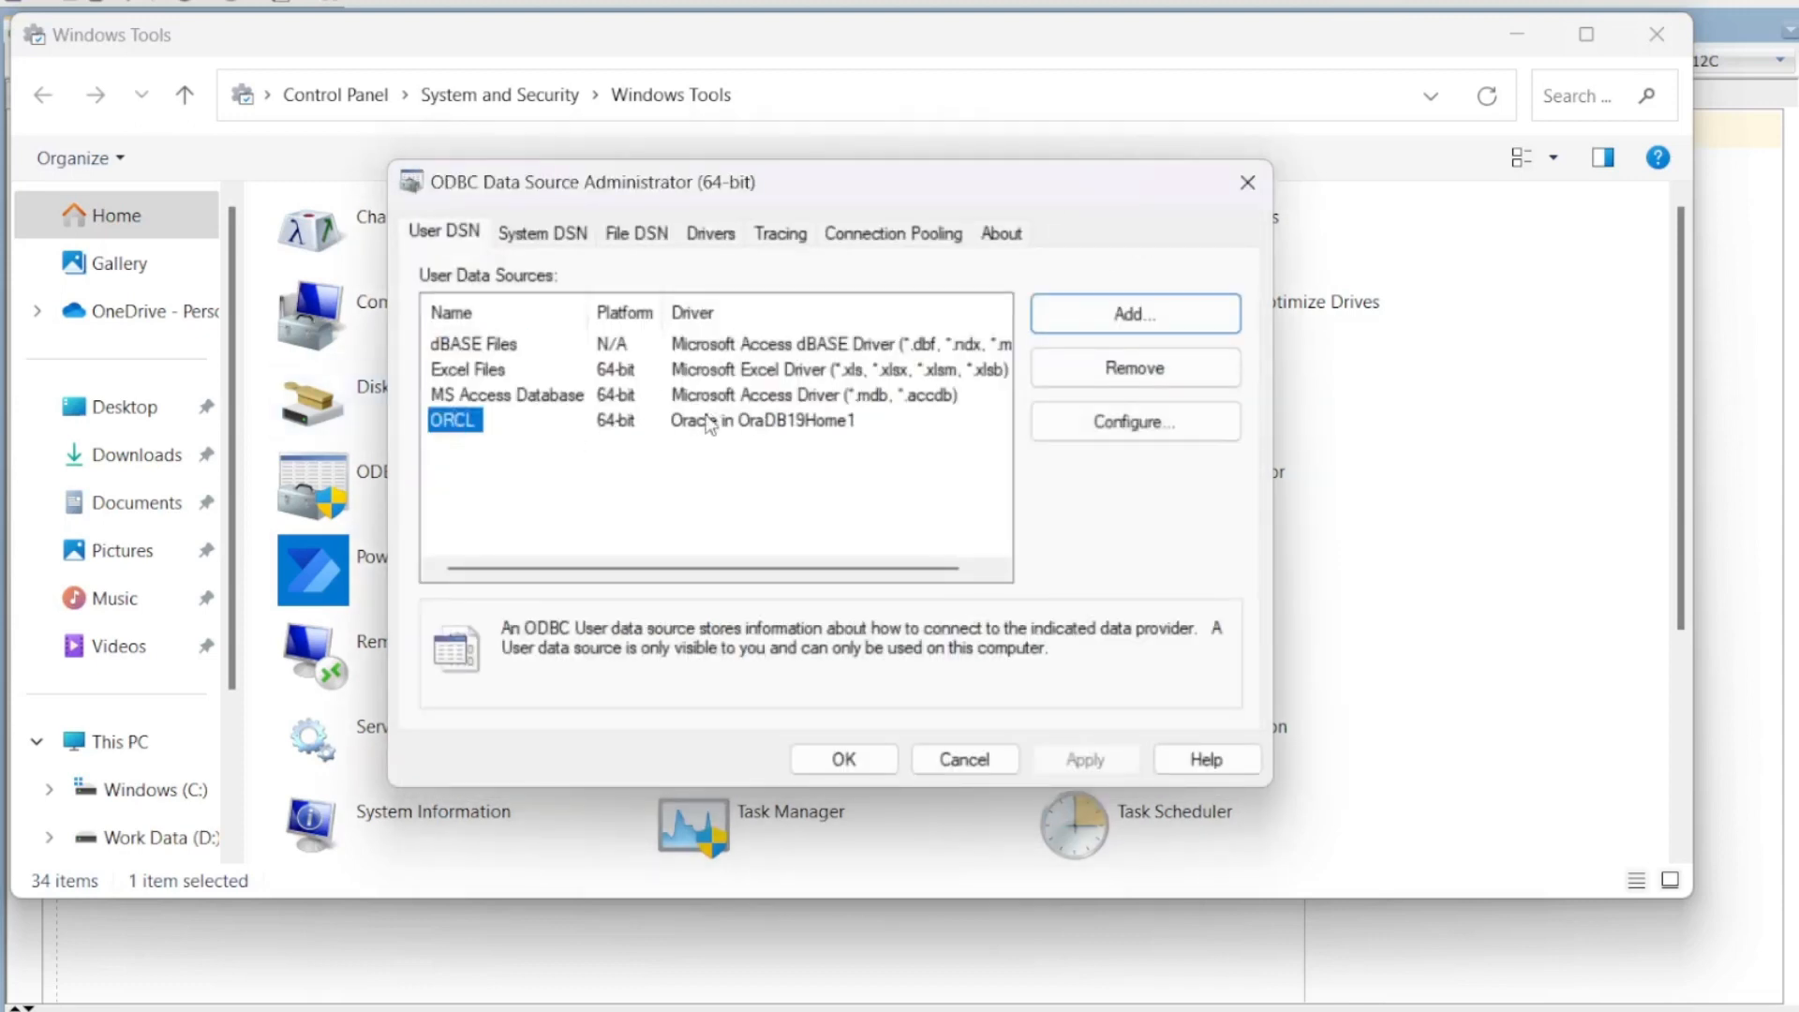
{"action": "left_click", "coordinate": [789, 429]}
{"action": "left_click", "coordinate": [442, 424]}
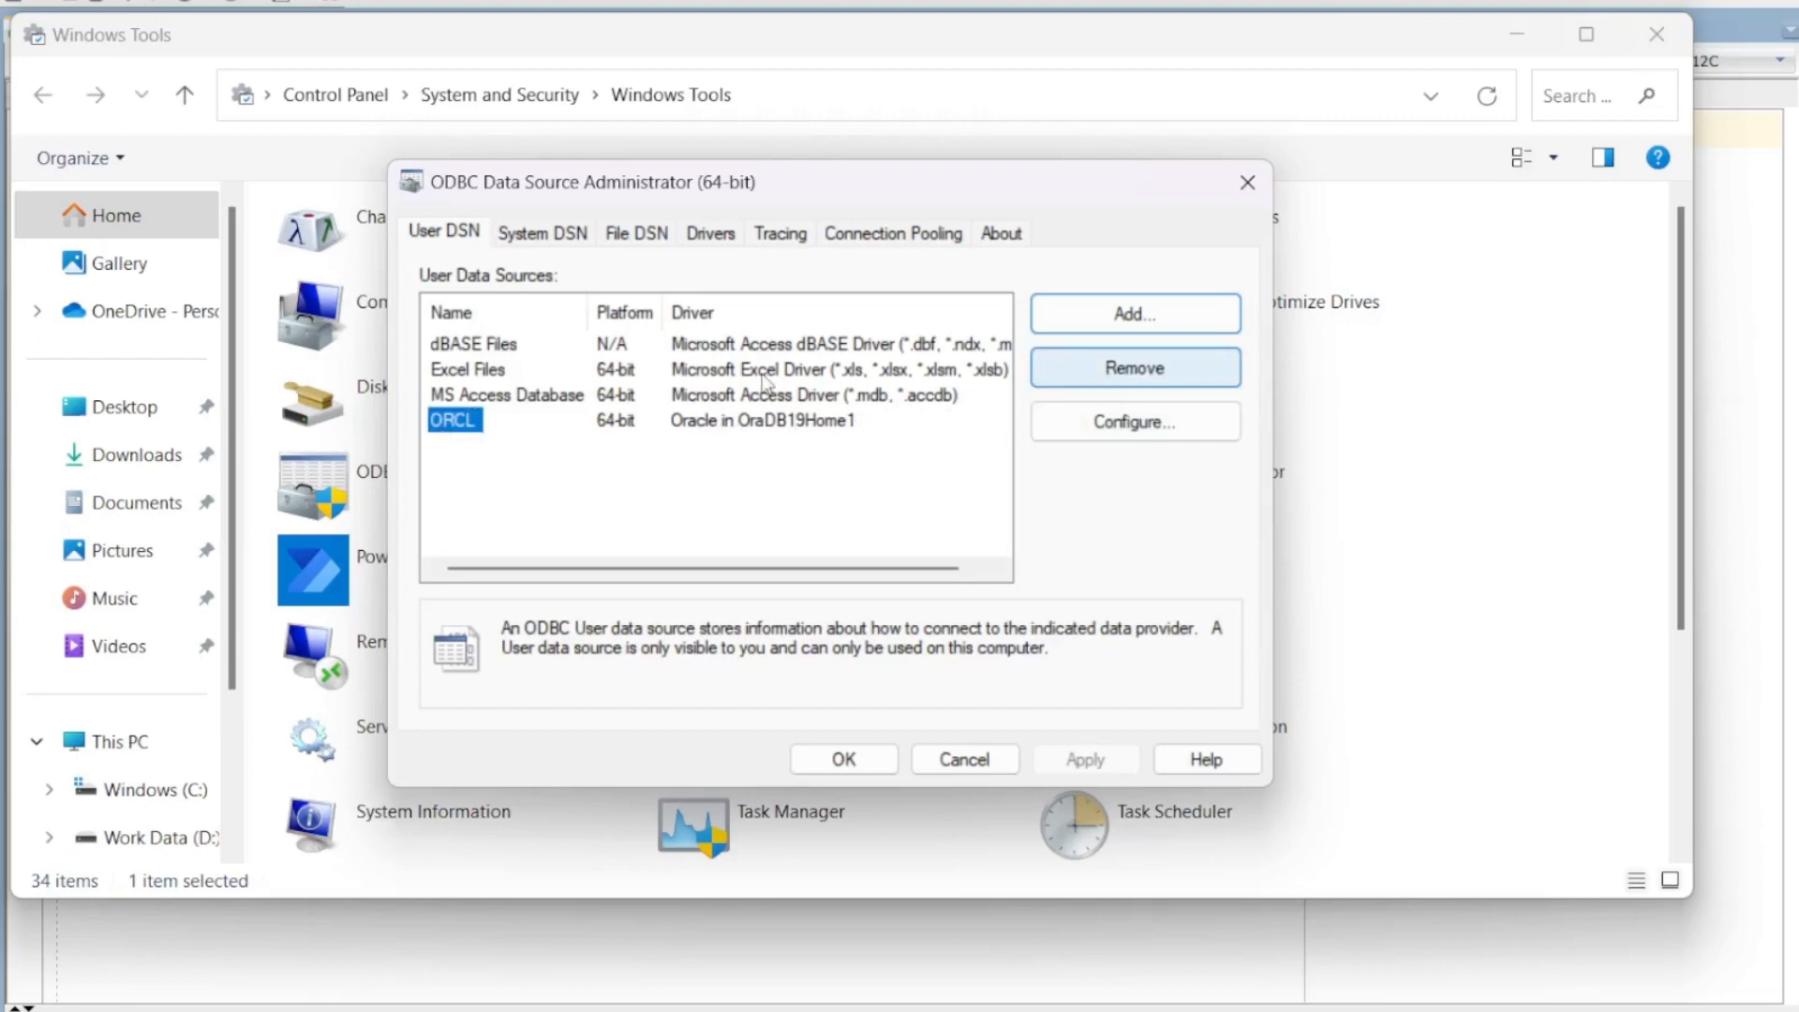
{"action": "left_click", "coordinate": [1129, 423]}
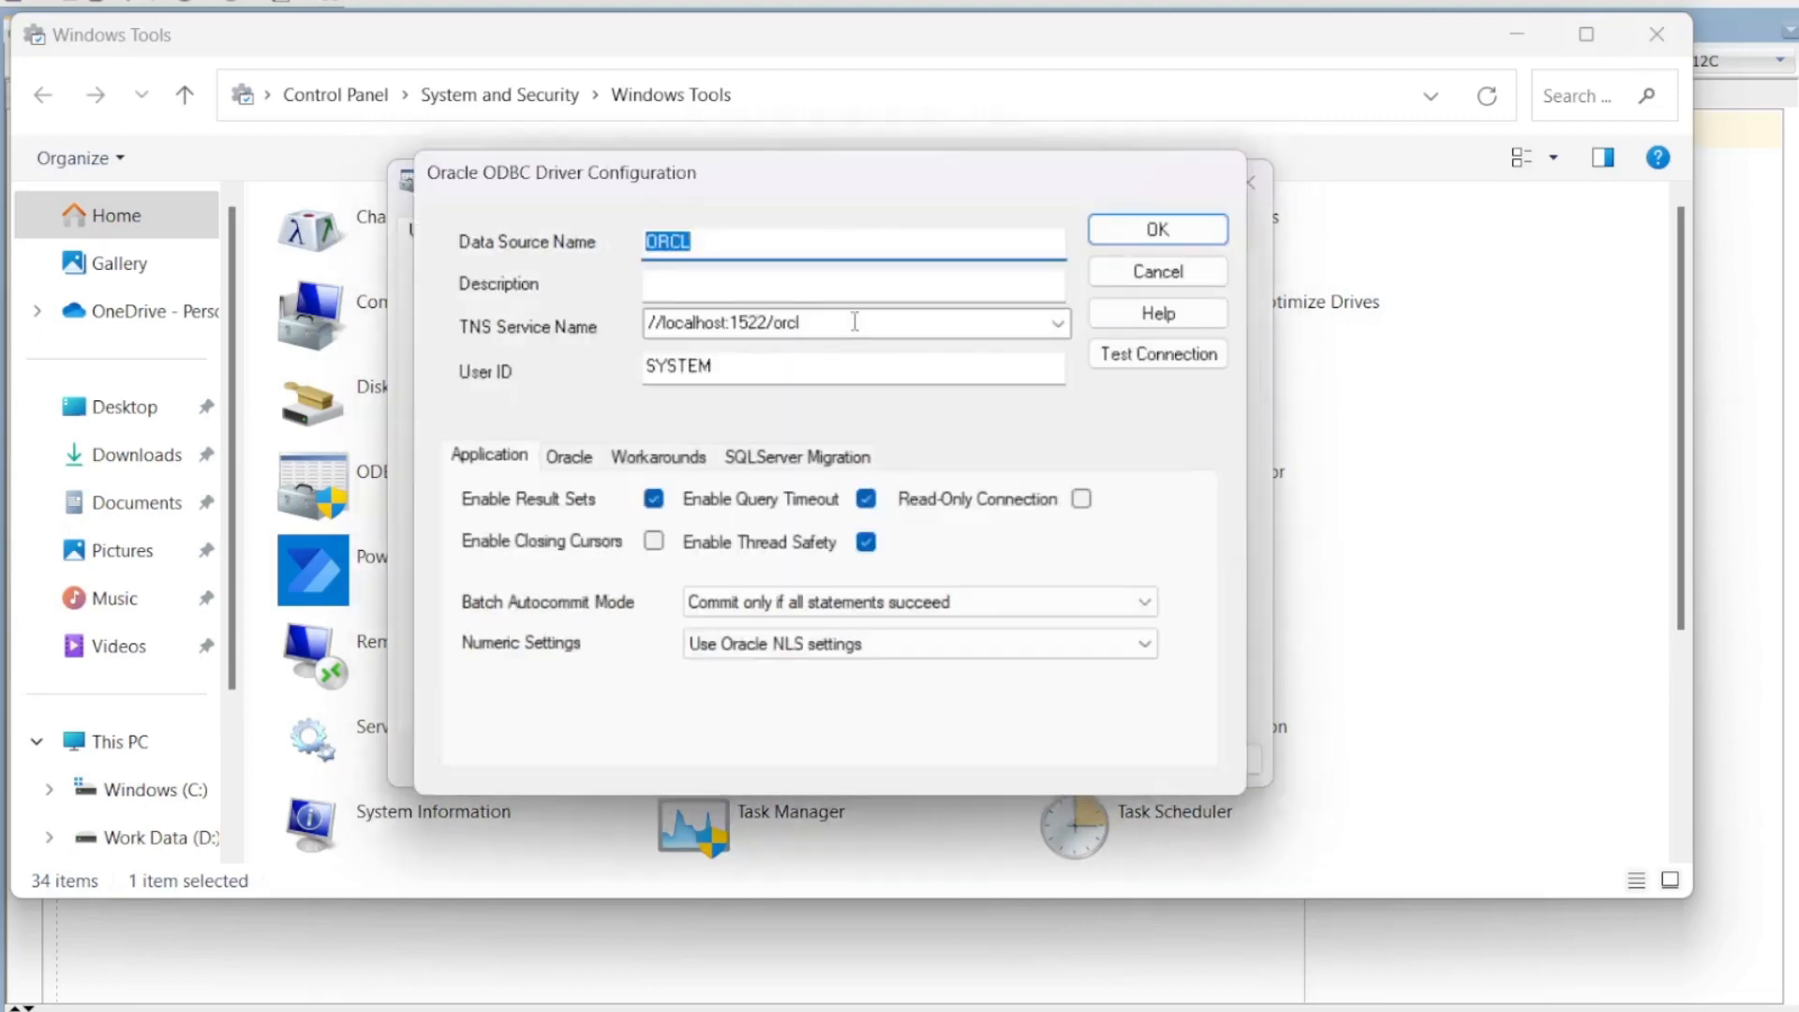
{"action": "left_click", "coordinate": [1057, 324]}
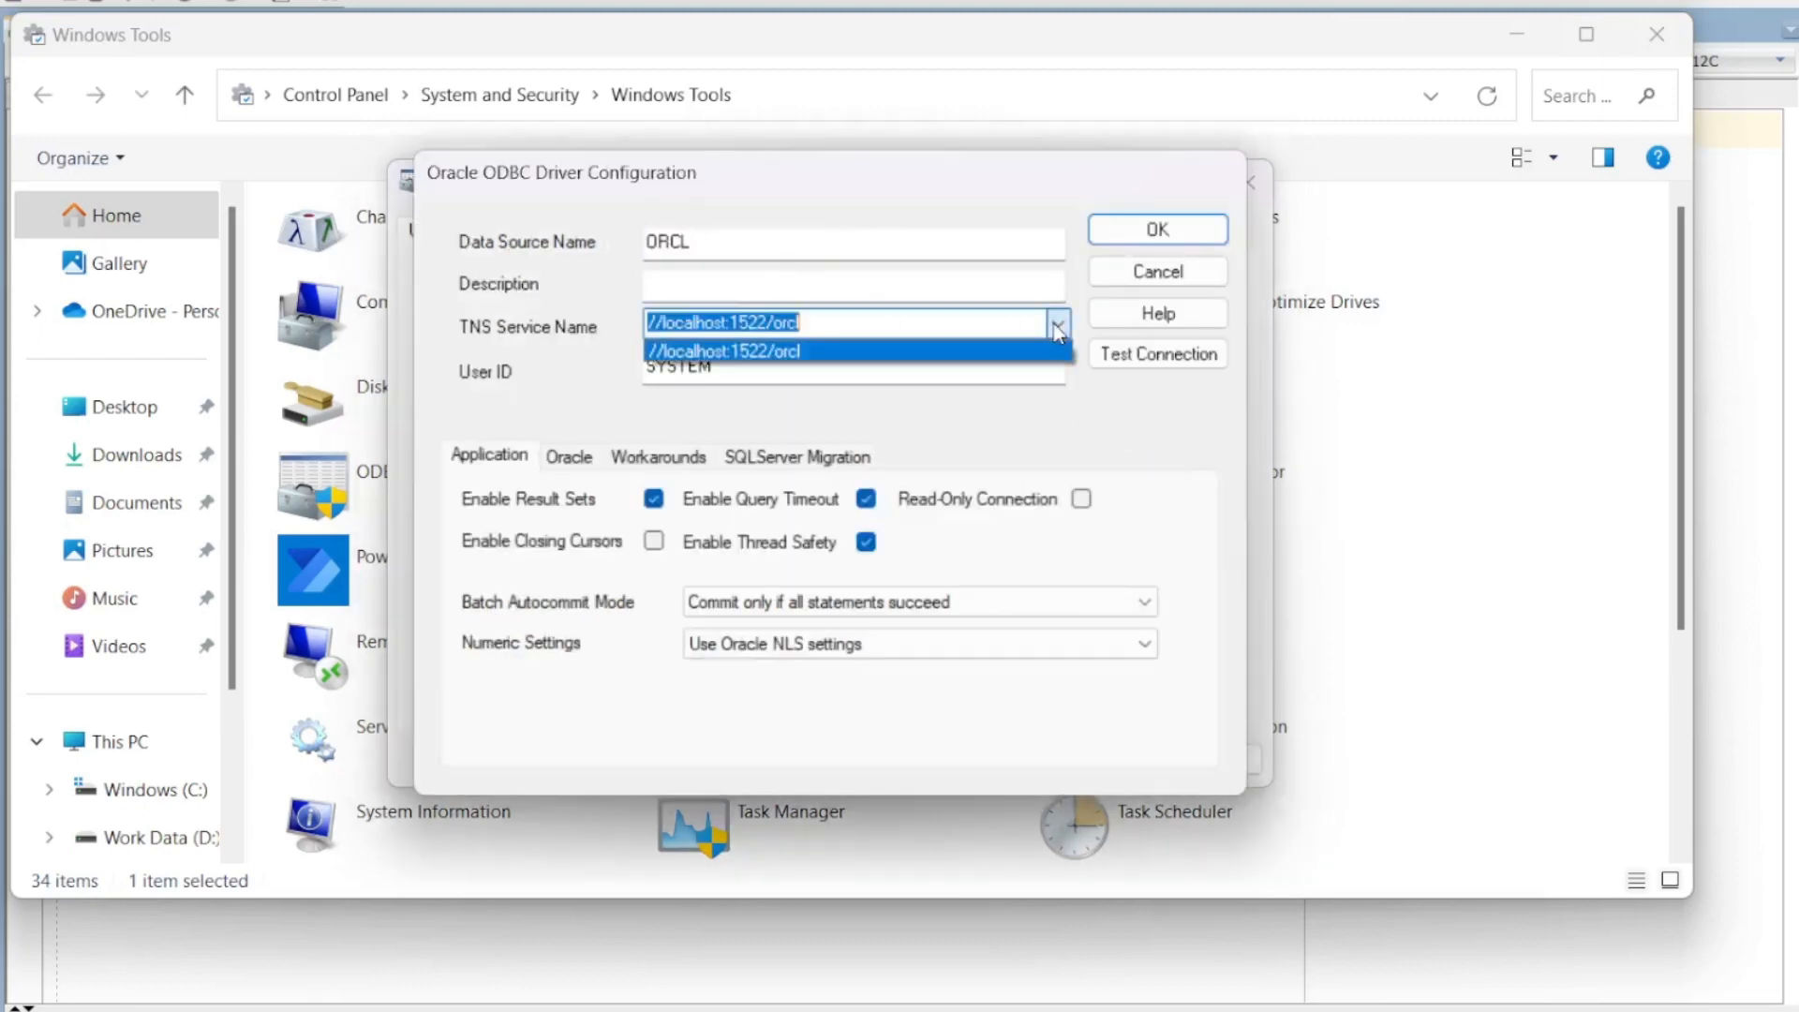
{"action": "left_click", "coordinate": [1055, 324]}
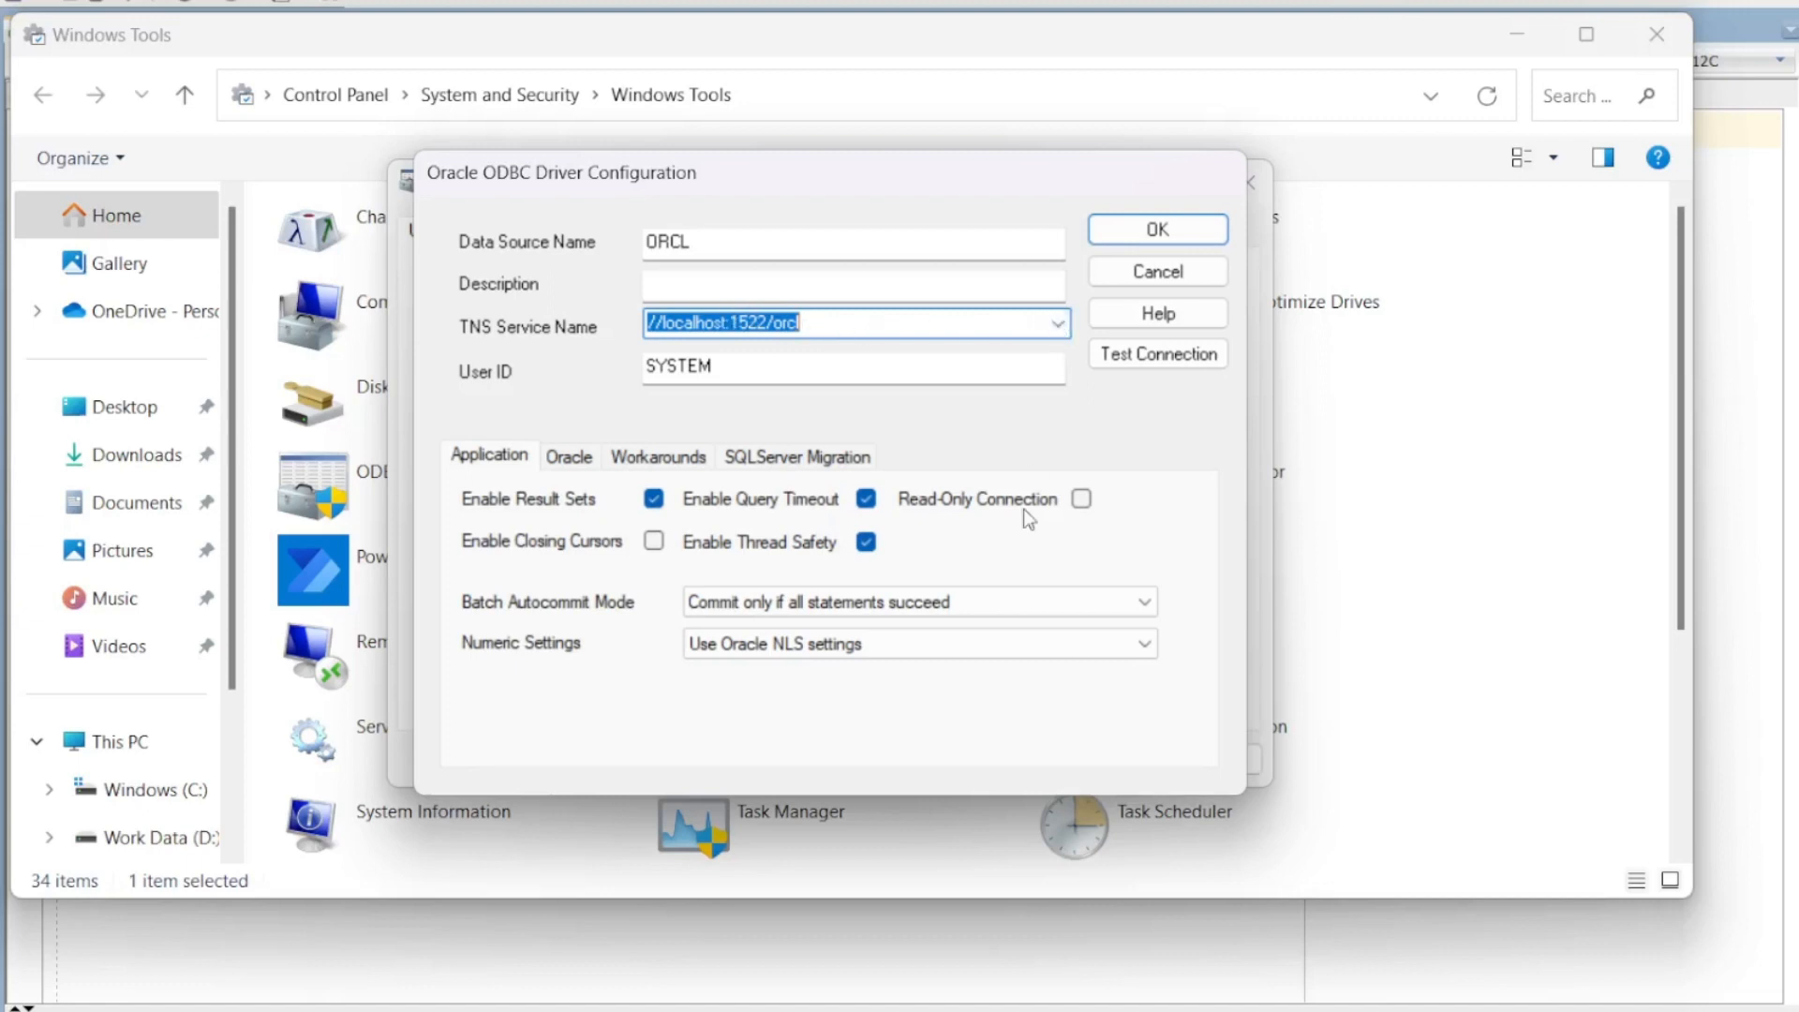
{"action": "left_click", "coordinate": [1056, 328]}
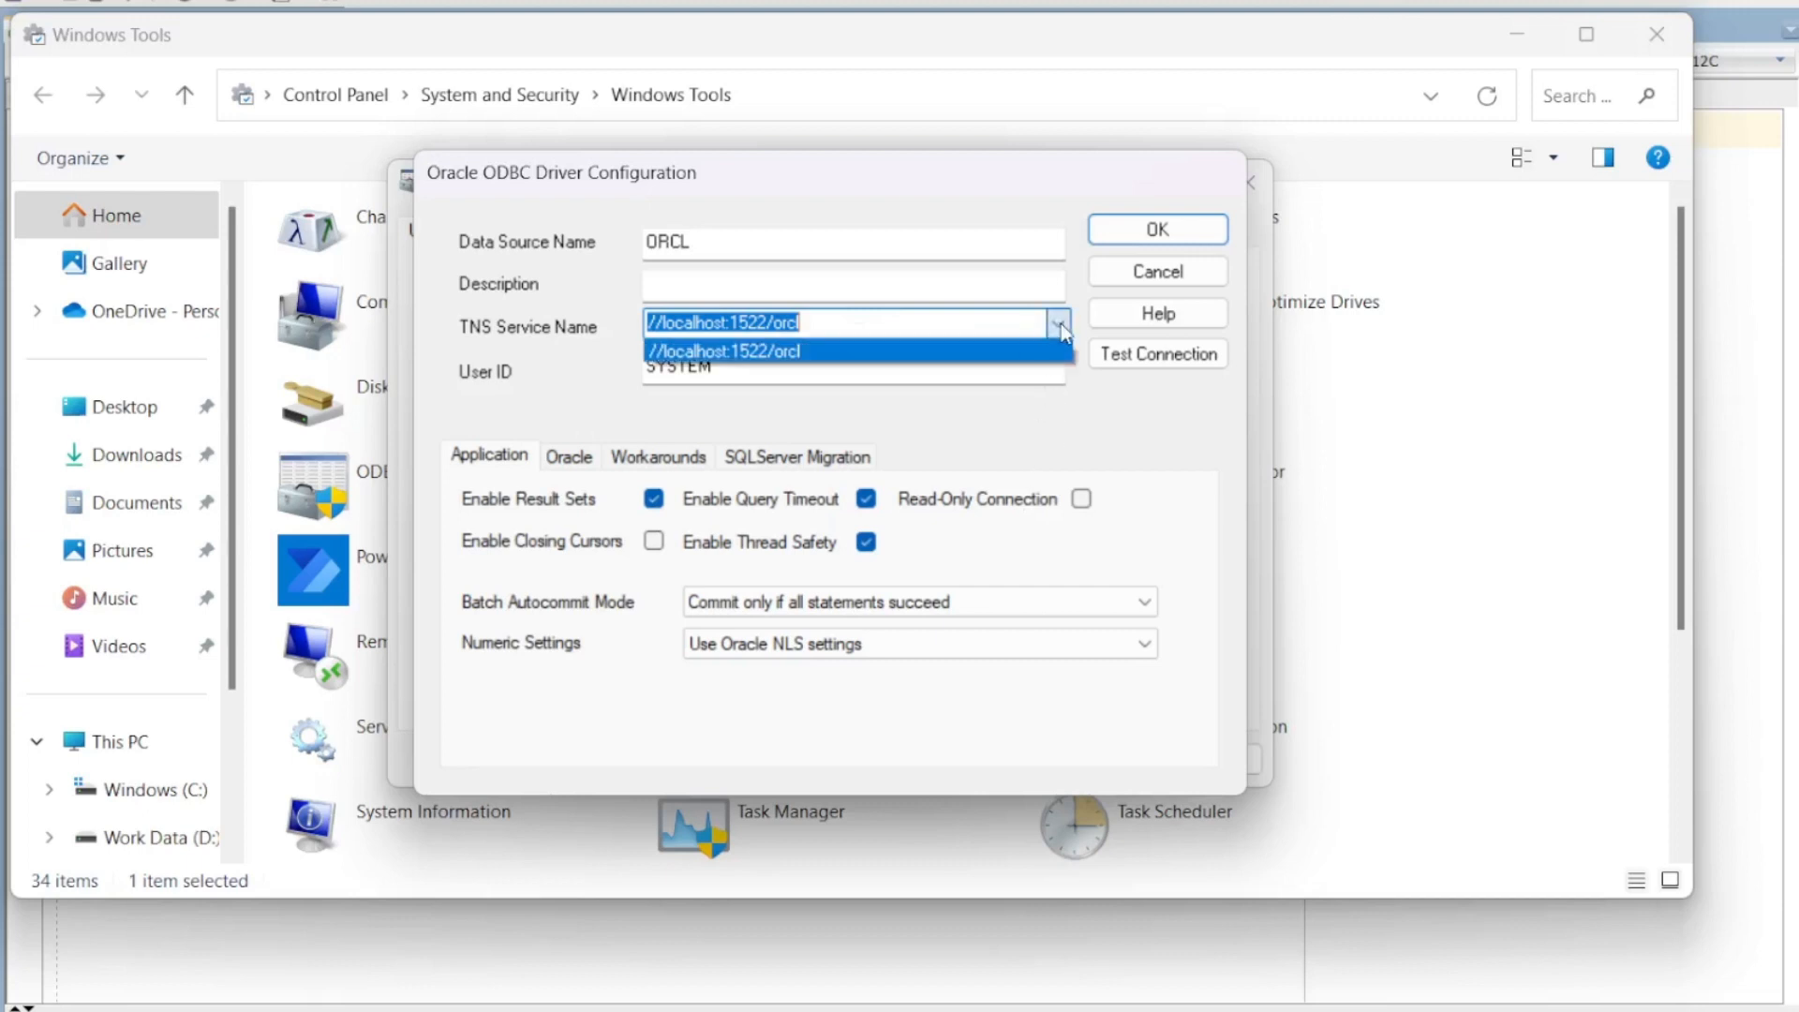
{"action": "left_click", "coordinate": [1059, 328]}
{"action": "left_click", "coordinate": [843, 325]}
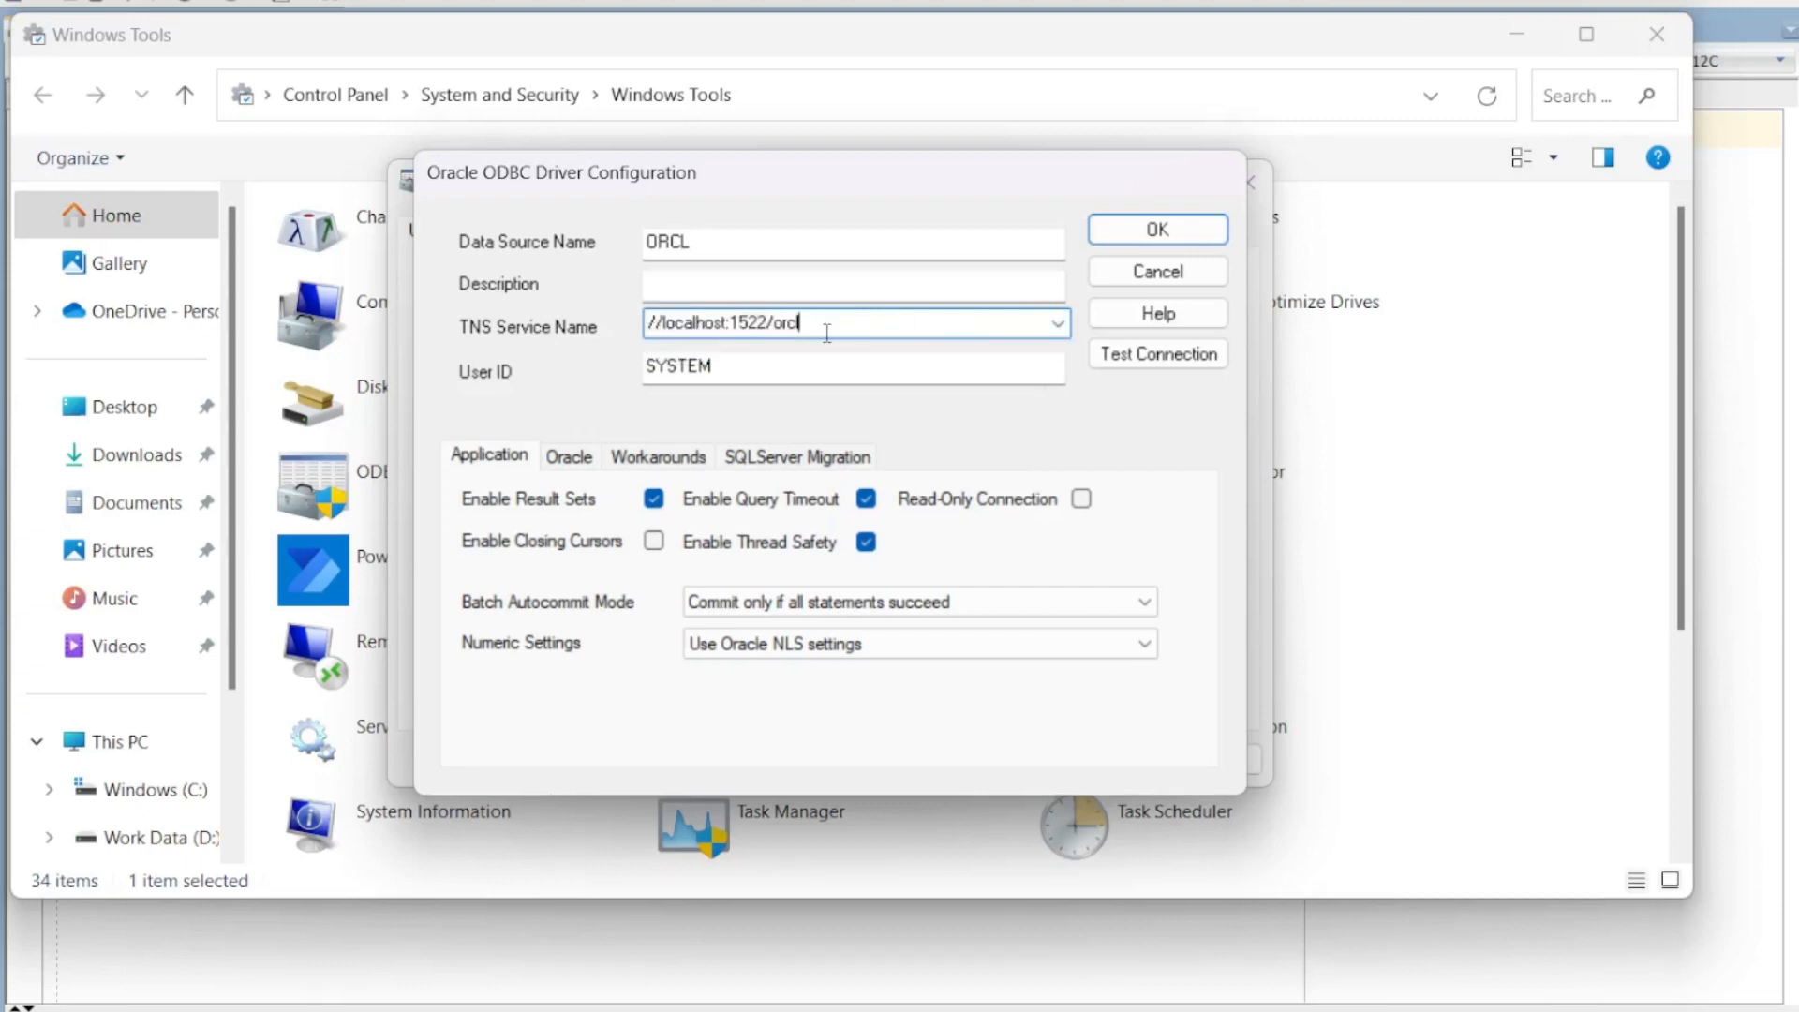
{"action": "left_click", "coordinate": [1134, 228]}
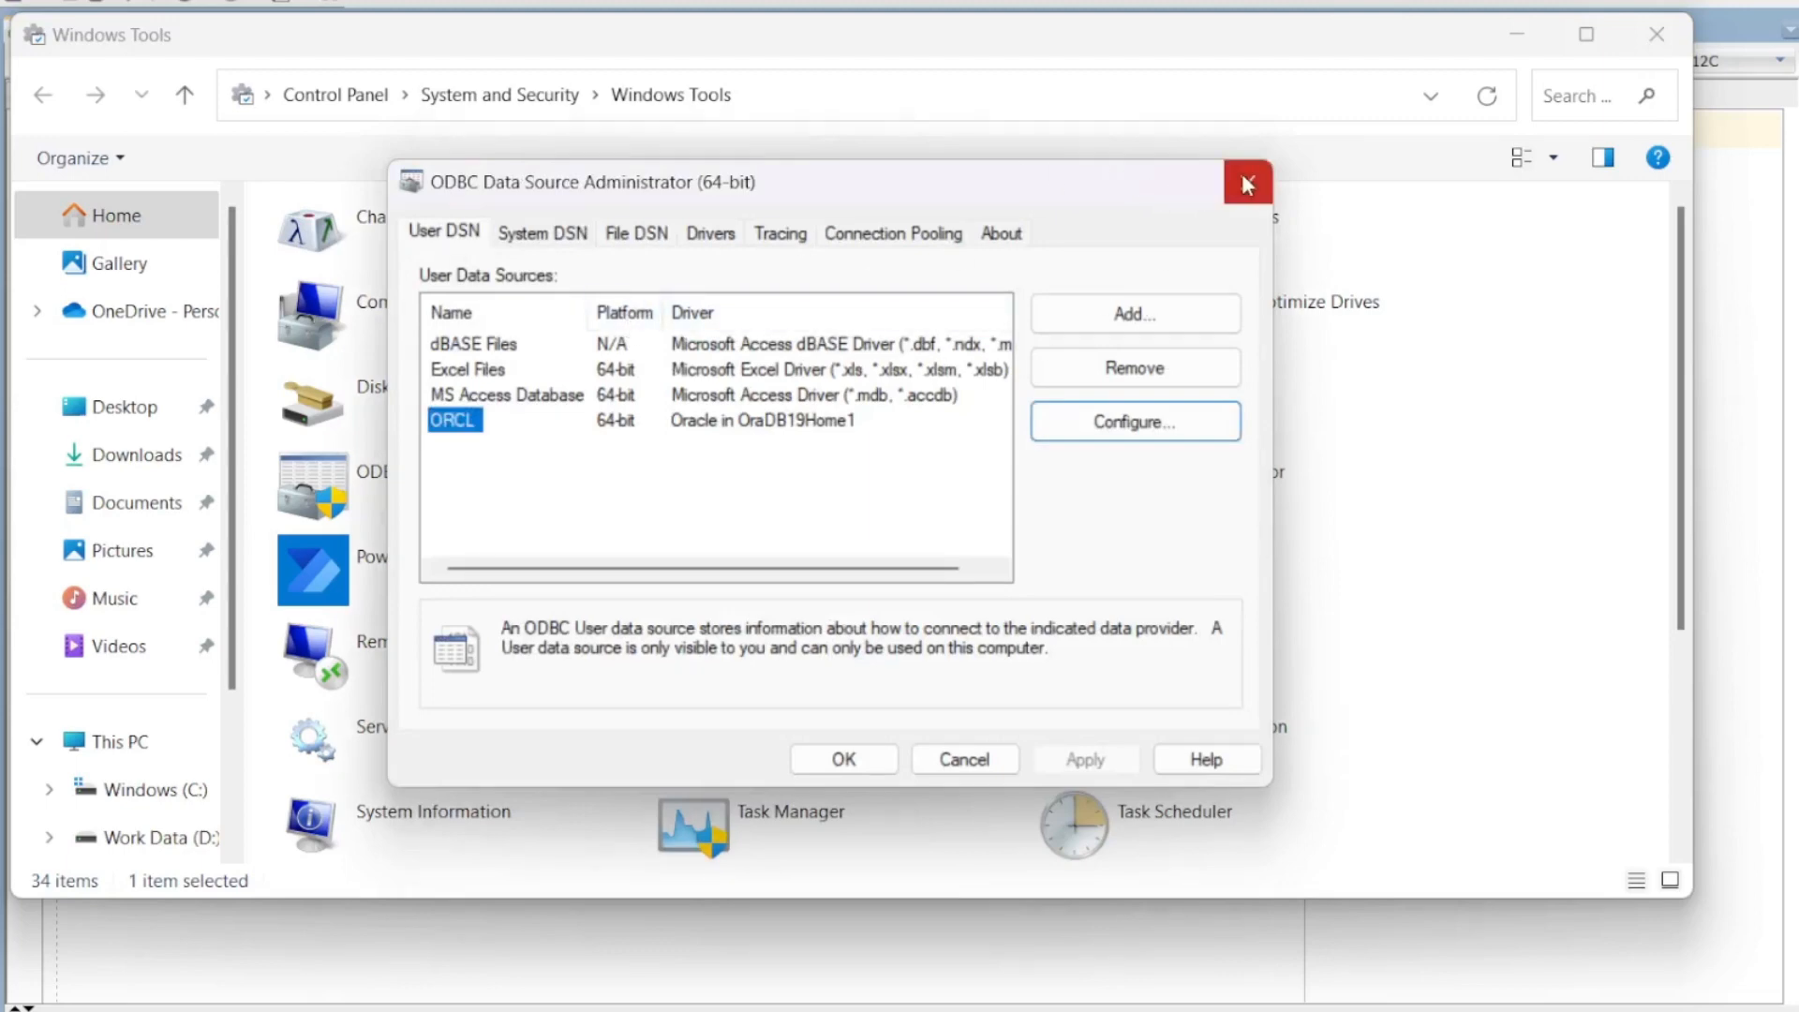
Step: Close the ODBC administrator, launch Excel from Start search, and position its start window
{"action": "left_click", "coordinate": [1246, 181]}
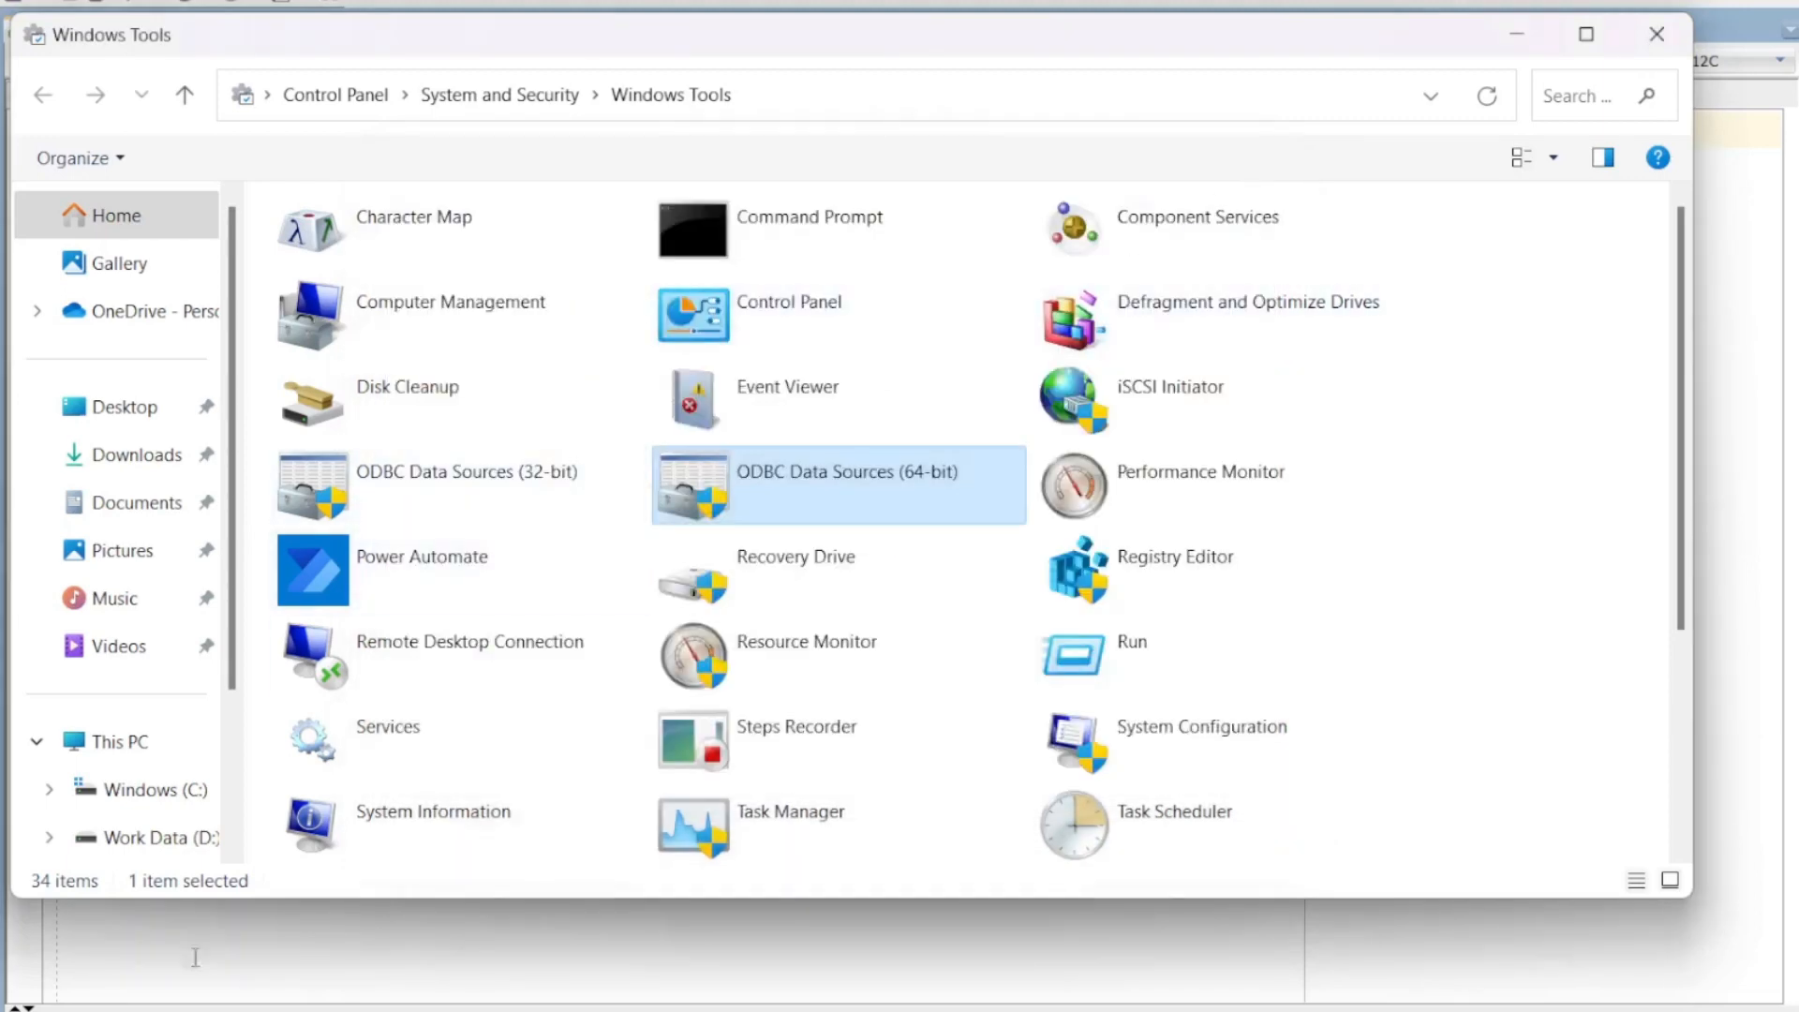
{"action": "key", "text": "super"}
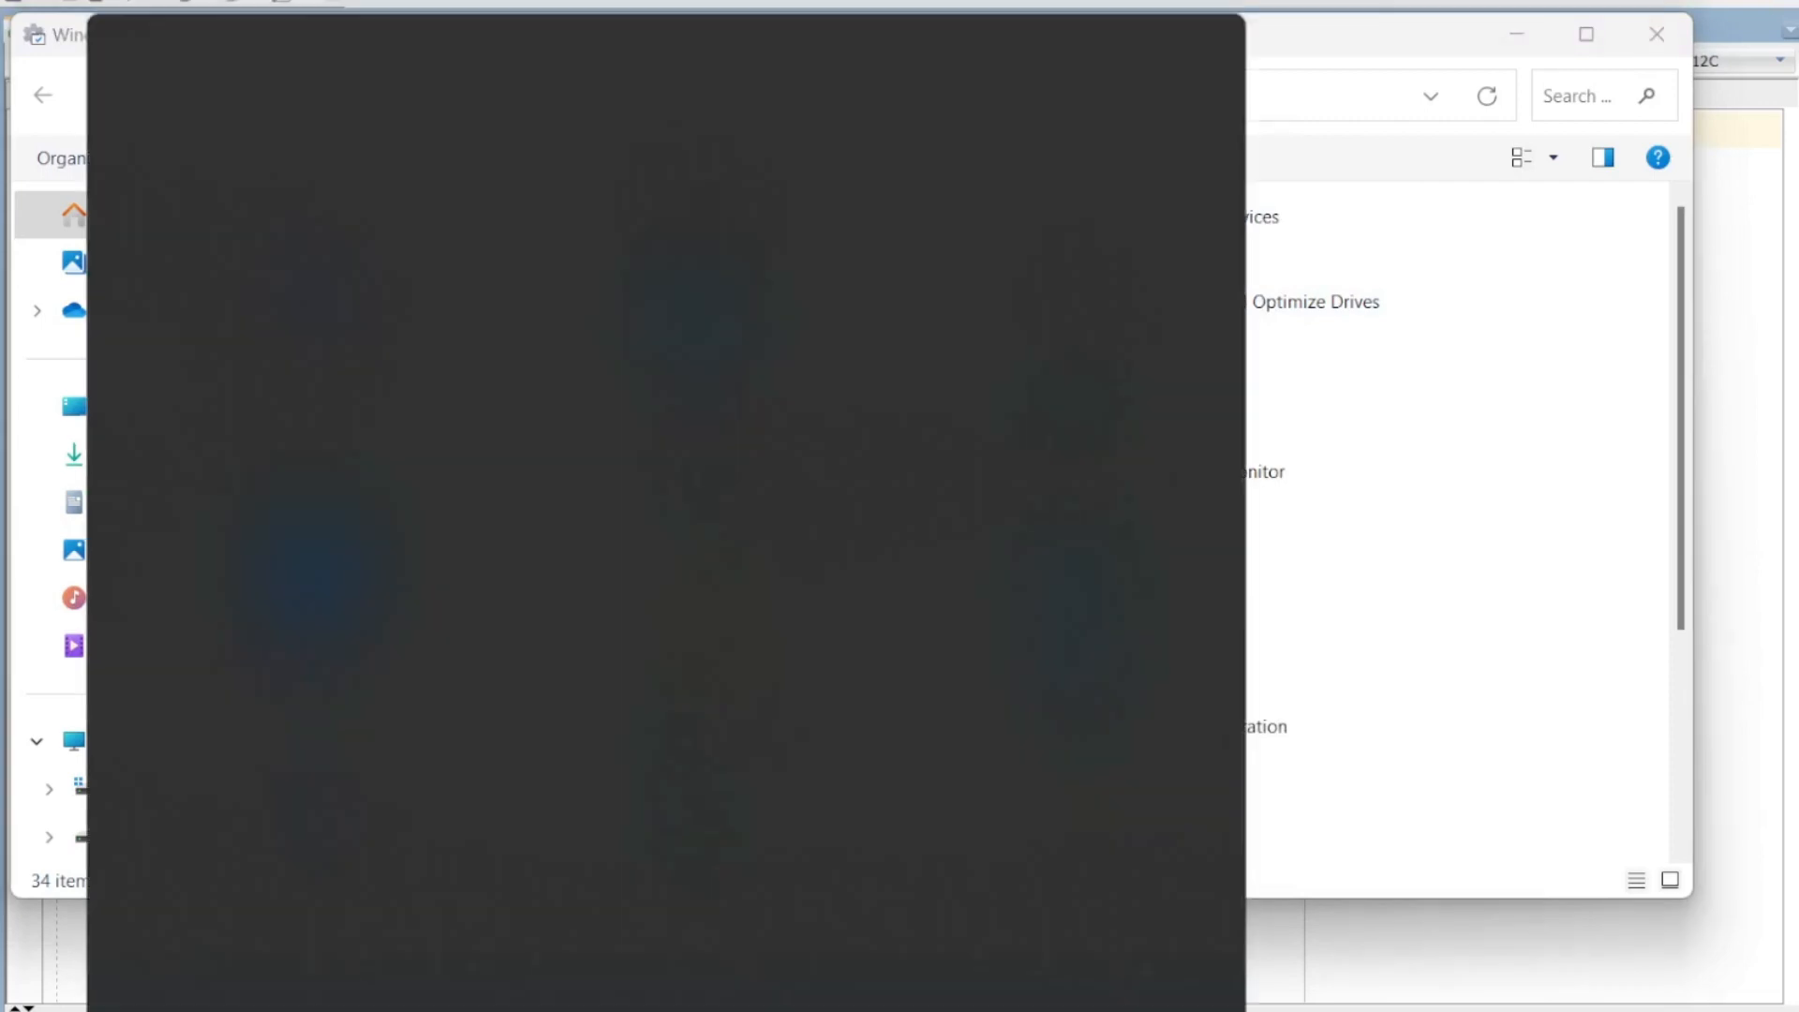
{"action": "type", "text": "excel"}
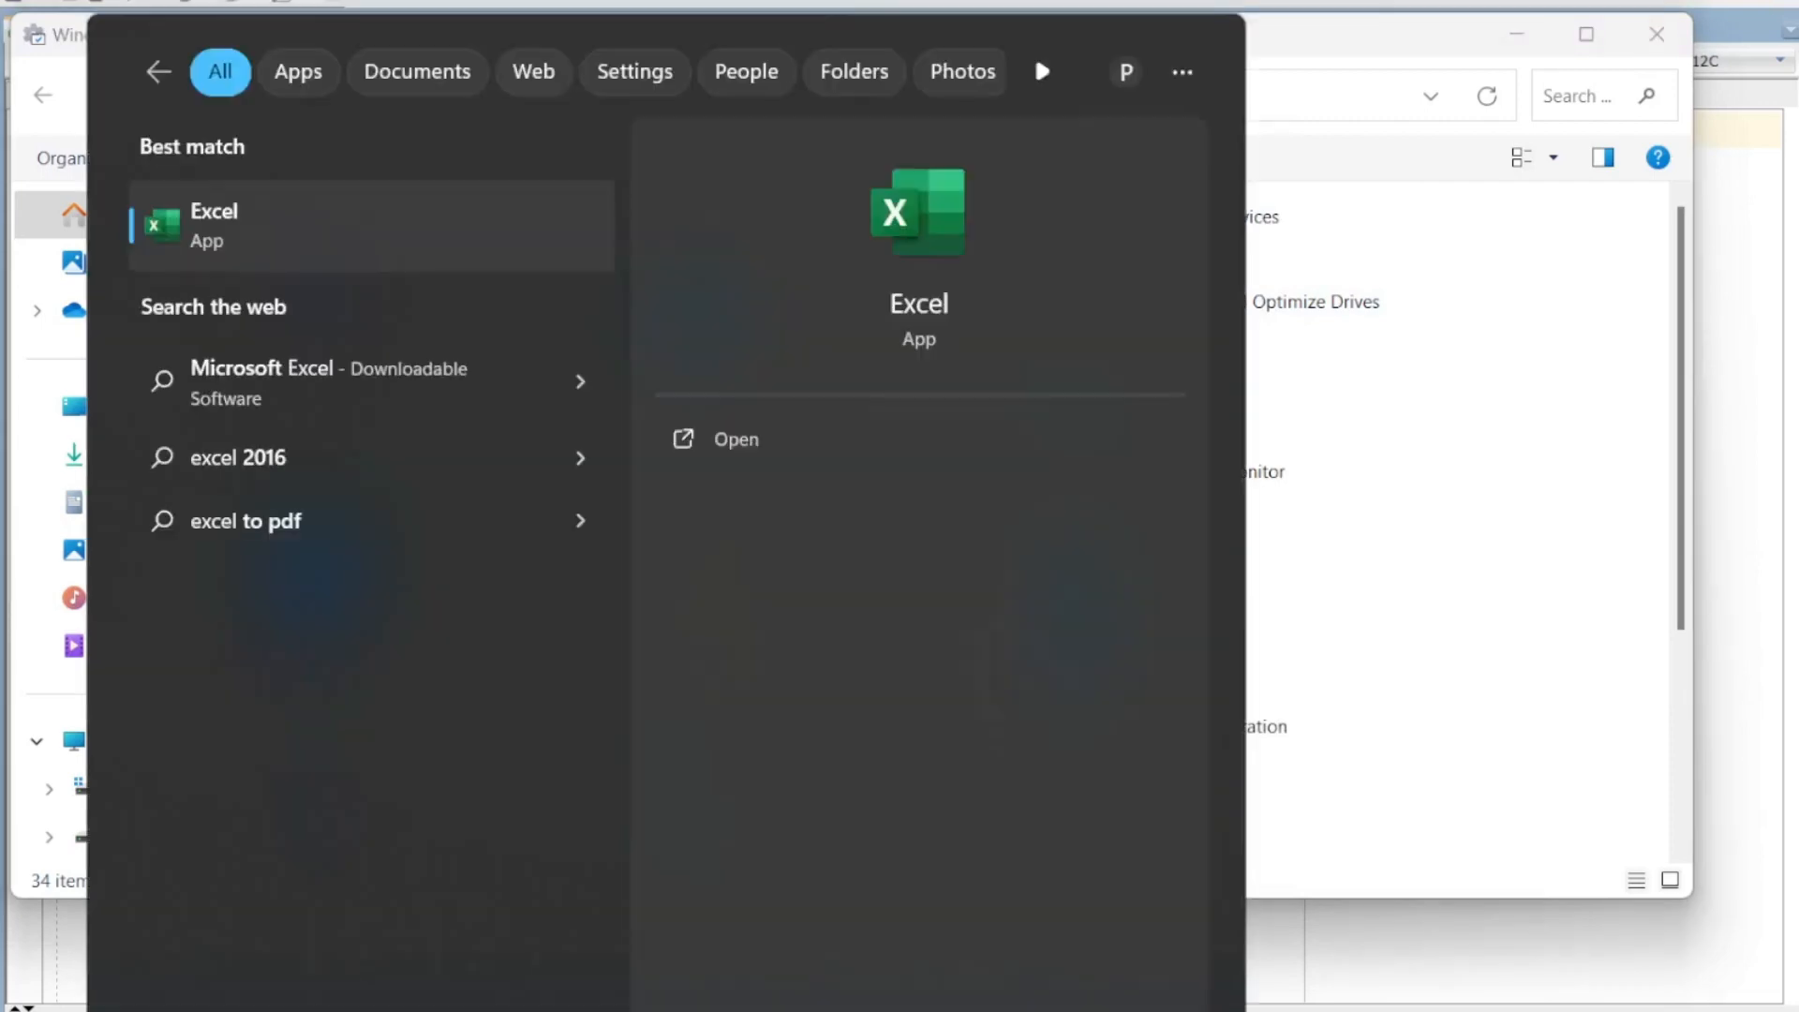
{"action": "key", "text": "Return"}
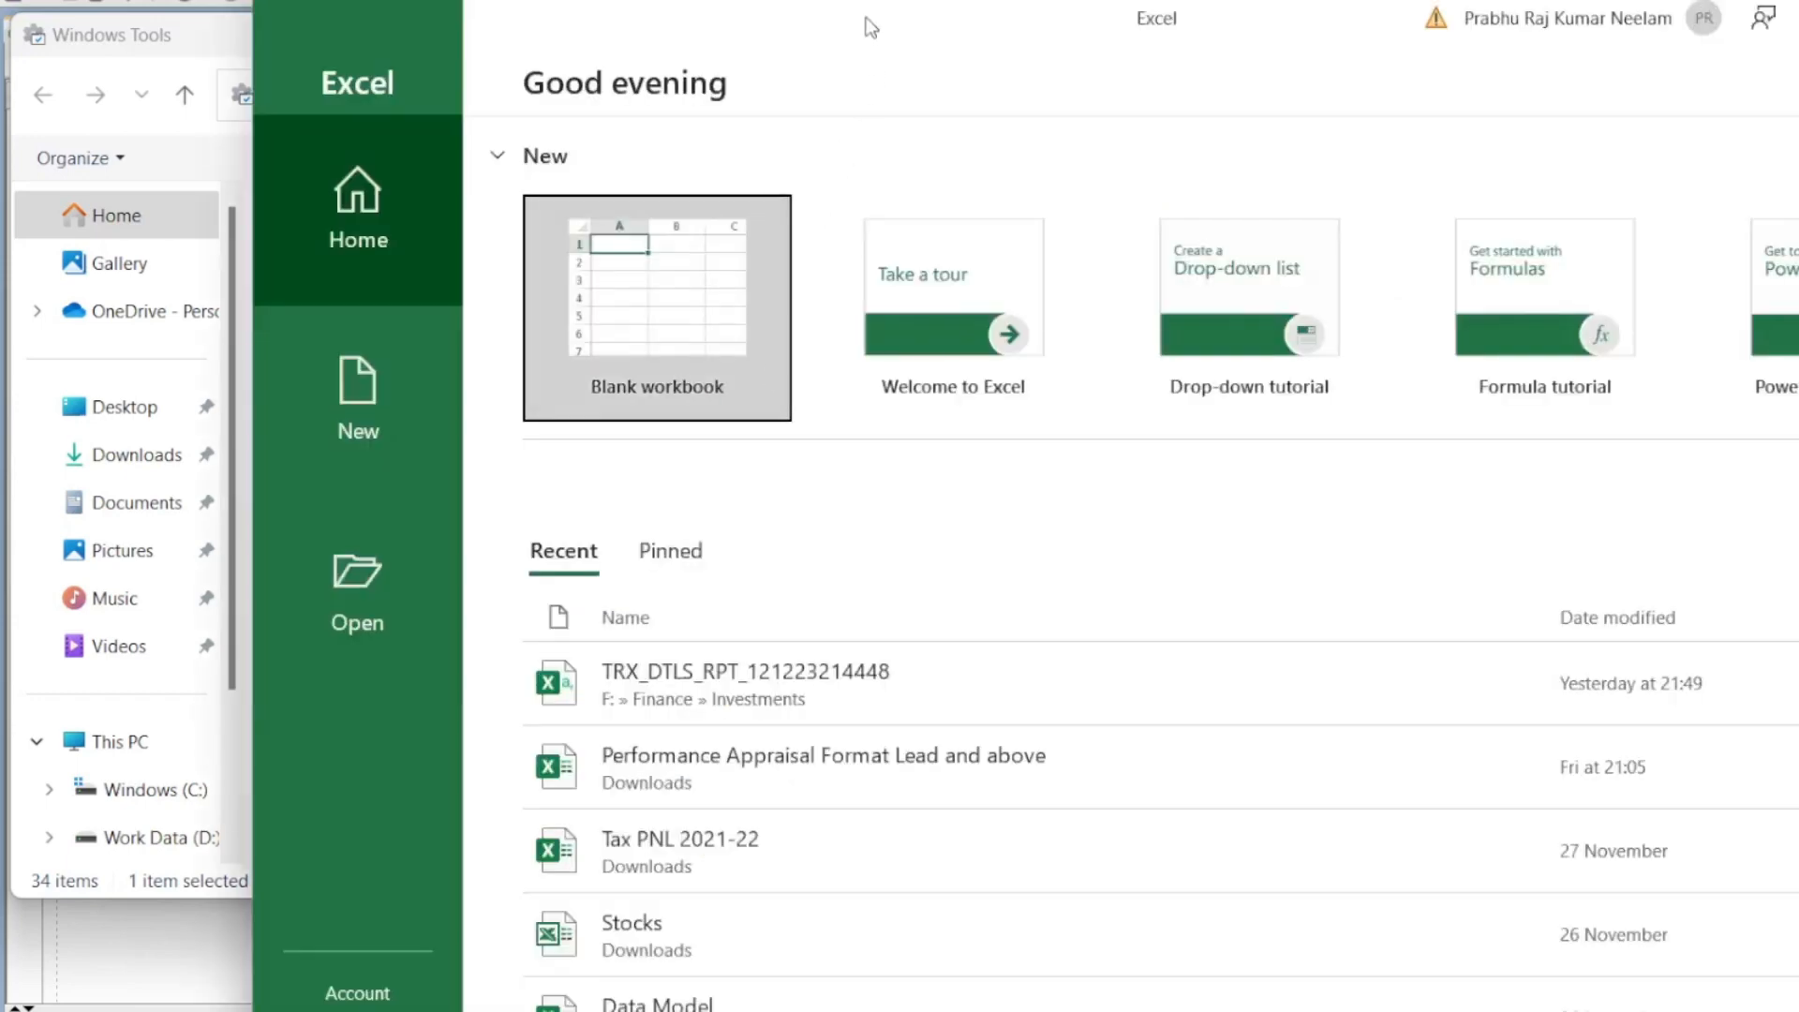
{"action": "left_click_drag", "start_coordinate": [871, 28], "coordinate": [615, 36]}
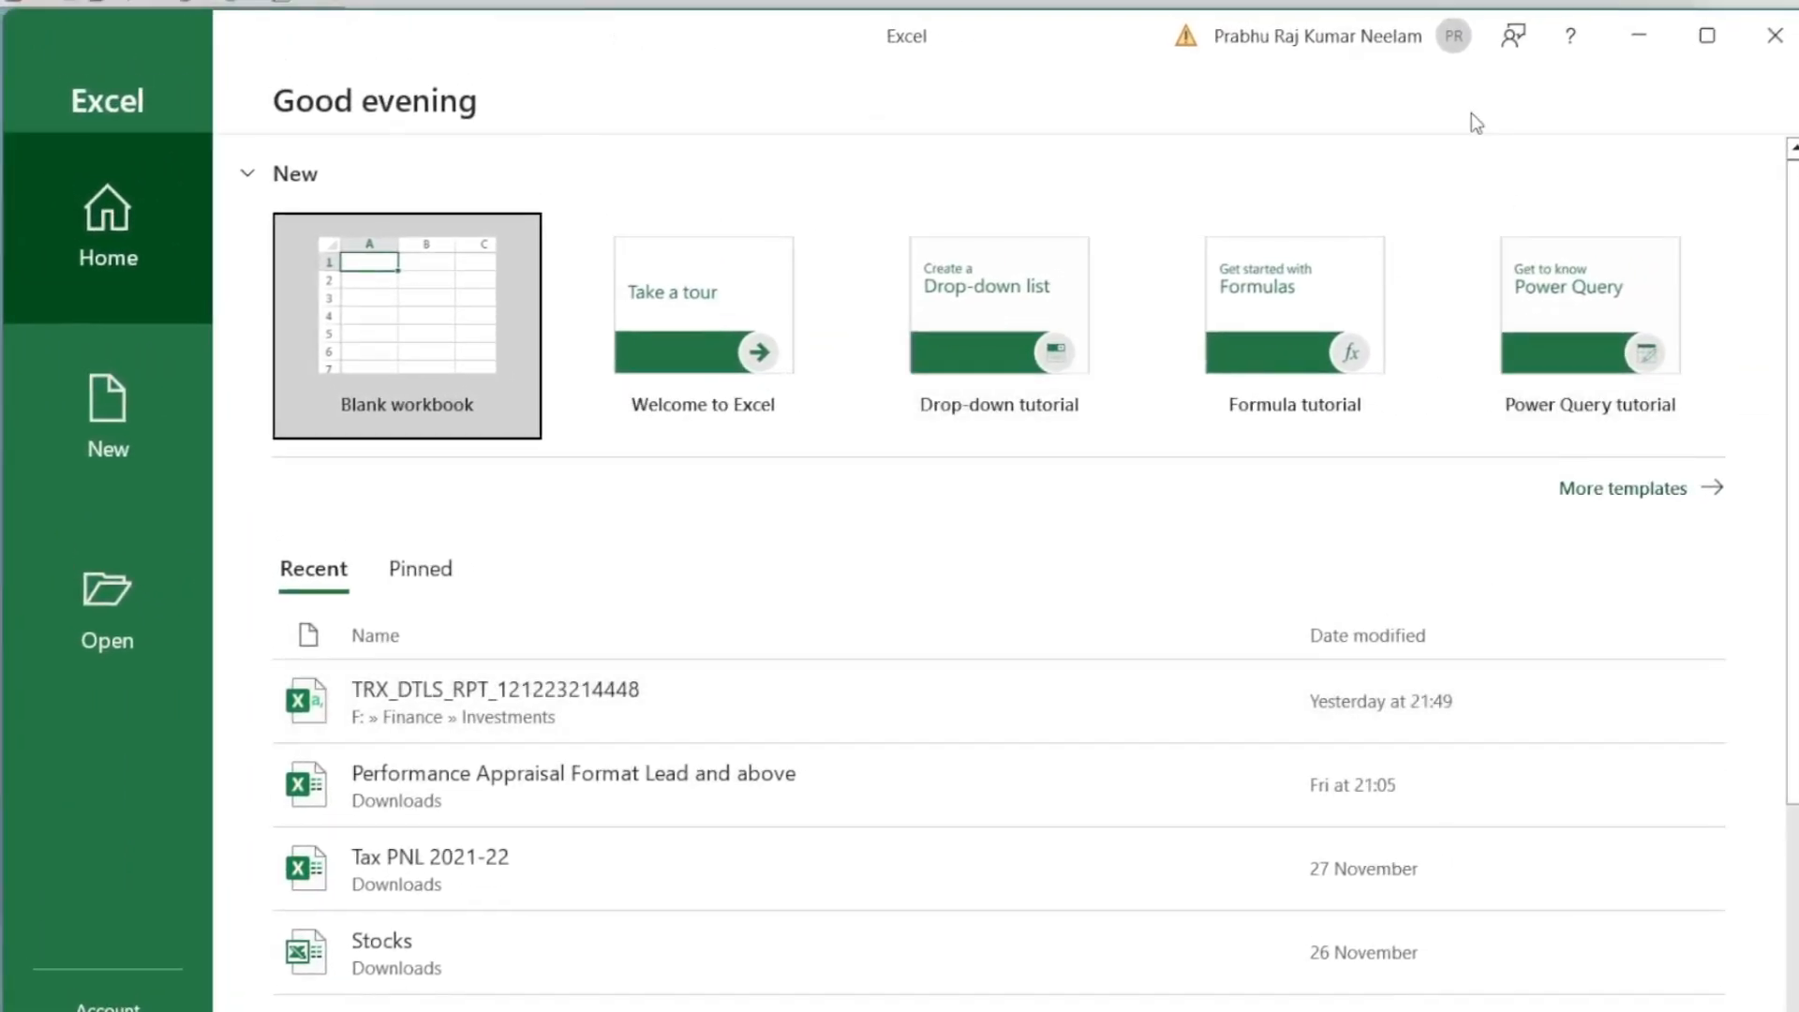
{"action": "left_click_drag", "start_coordinate": [956, 48], "coordinate": [967, 4]}
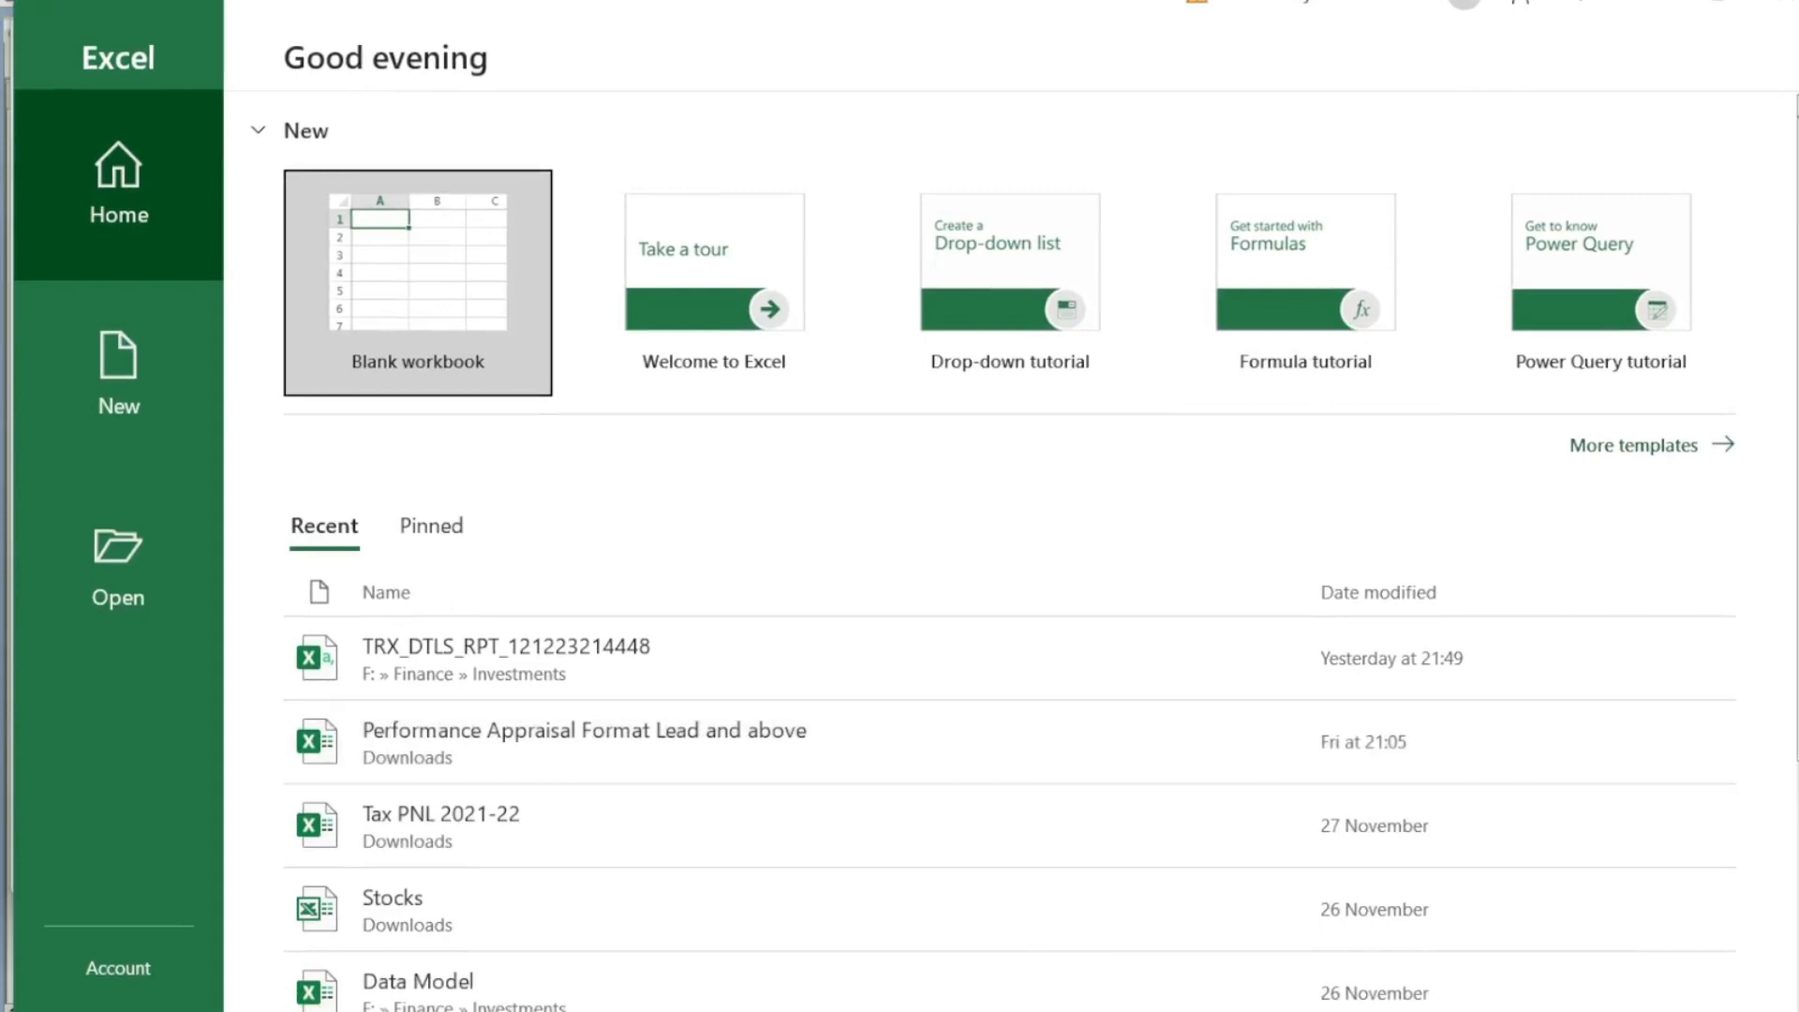
Step: Create a blank workbook and open Data > Get Data > From Other Sources
{"action": "left_click", "coordinate": [481, 295]}
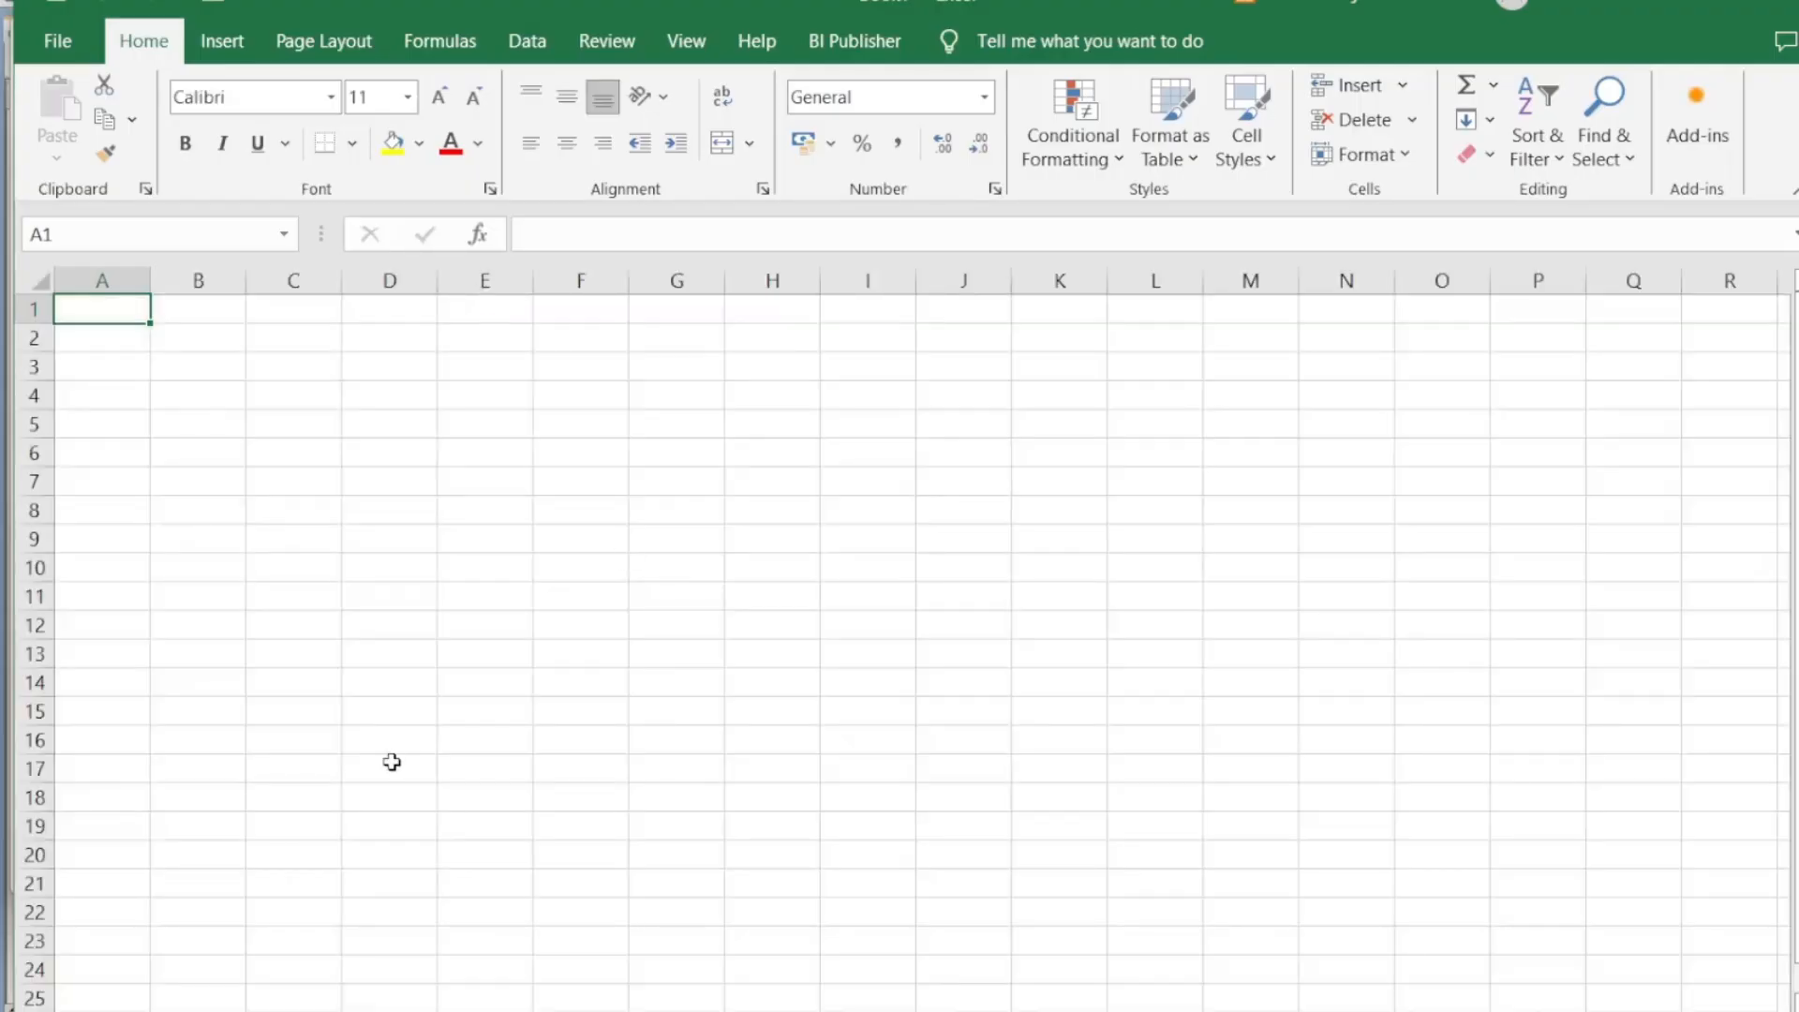
{"action": "left_click_drag", "start_coordinate": [457, 5], "coordinate": [437, 132]}
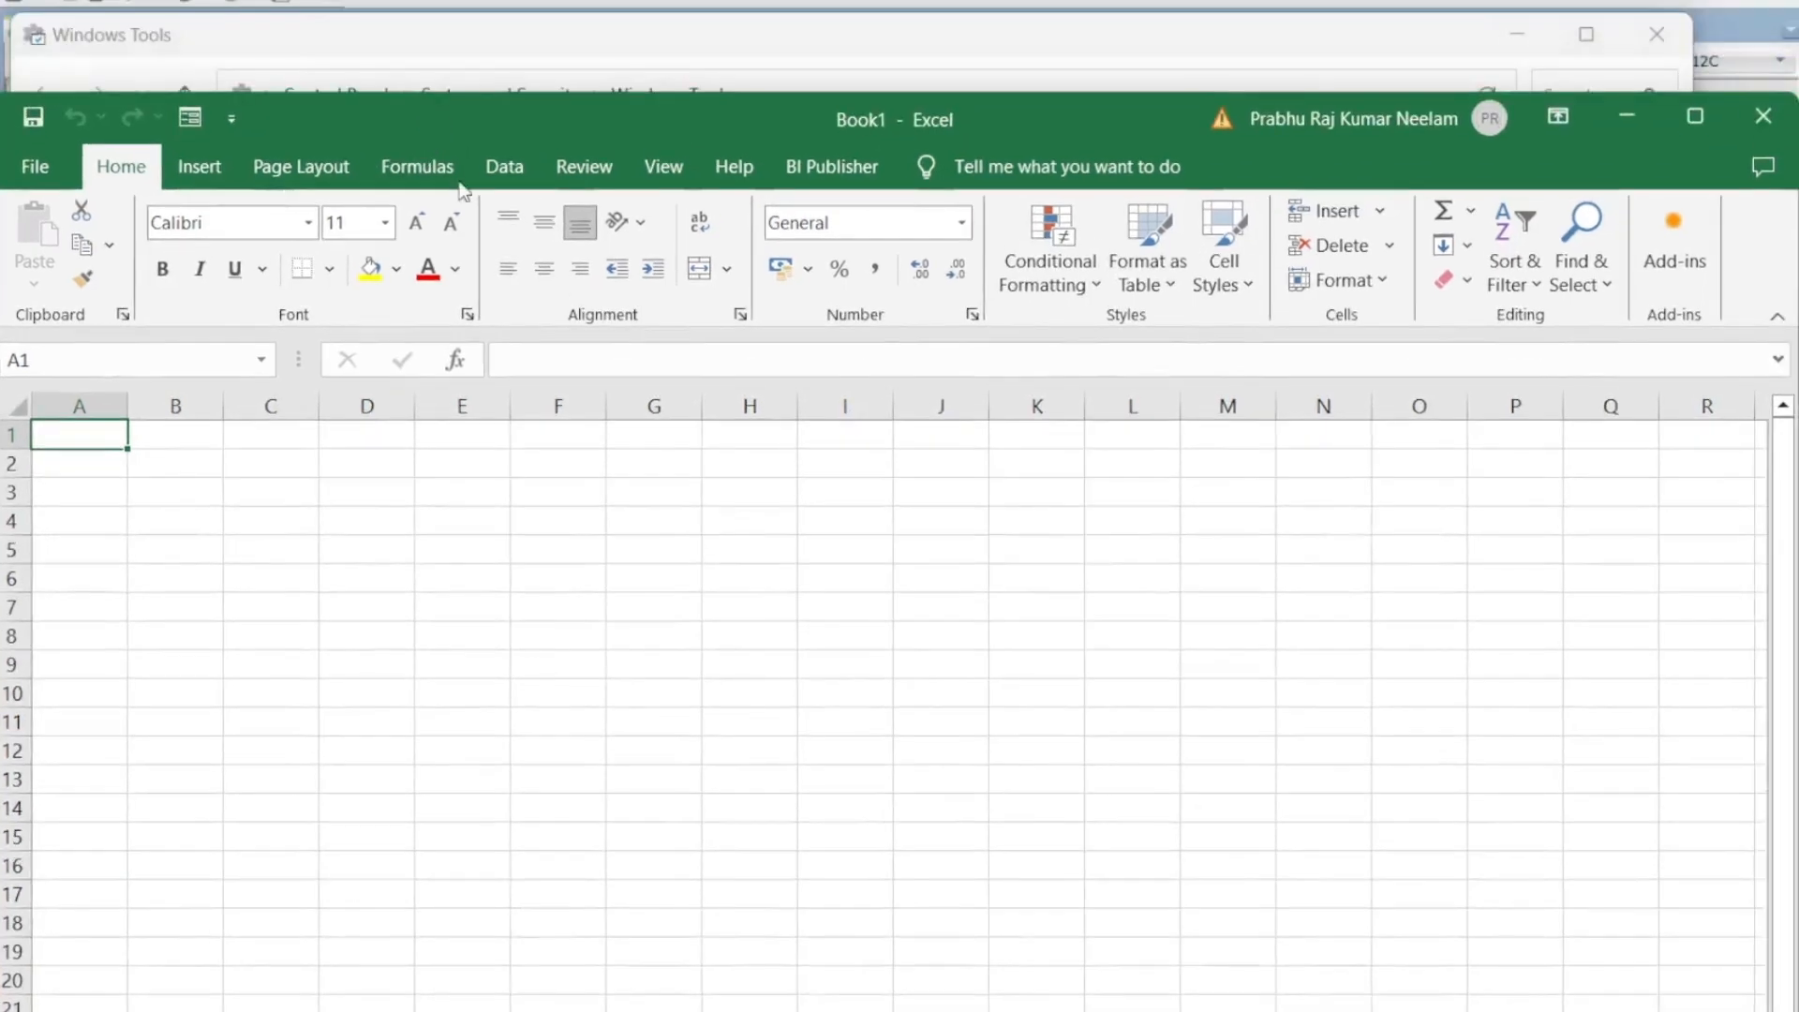
{"action": "left_click", "coordinate": [502, 168]}
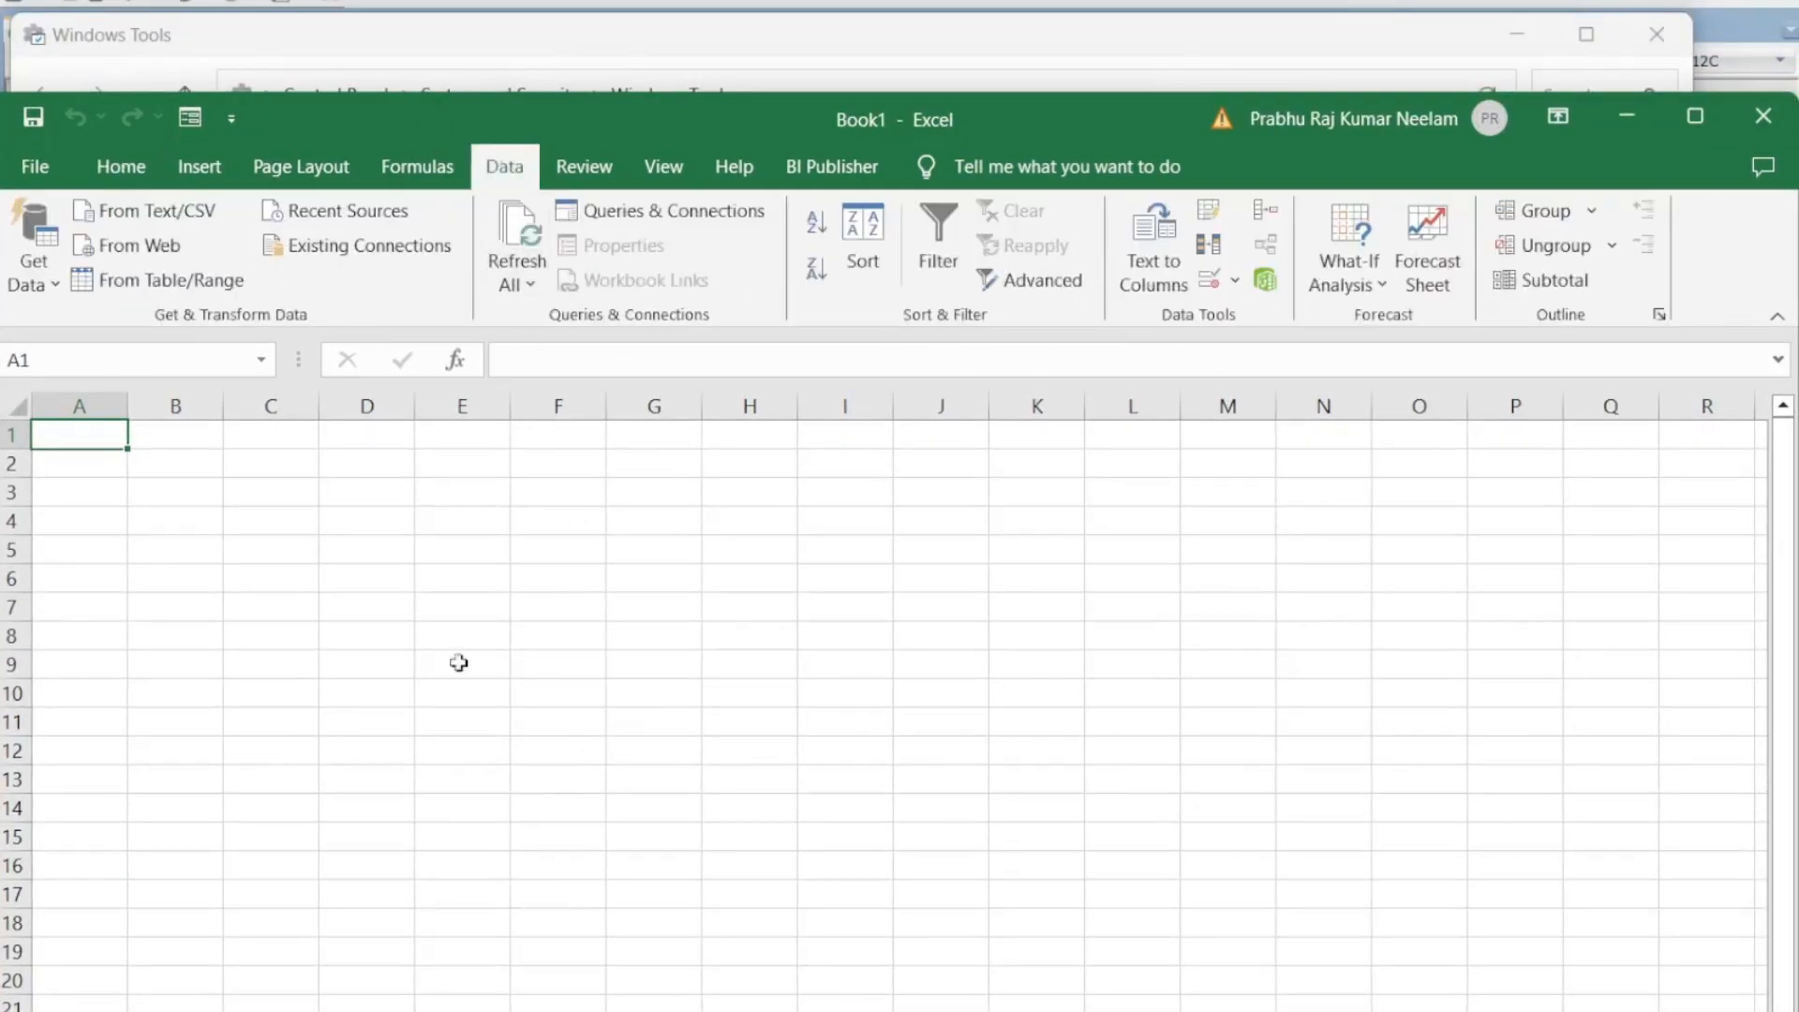
{"action": "left_click_drag", "start_coordinate": [446, 126], "coordinate": [498, 105]}
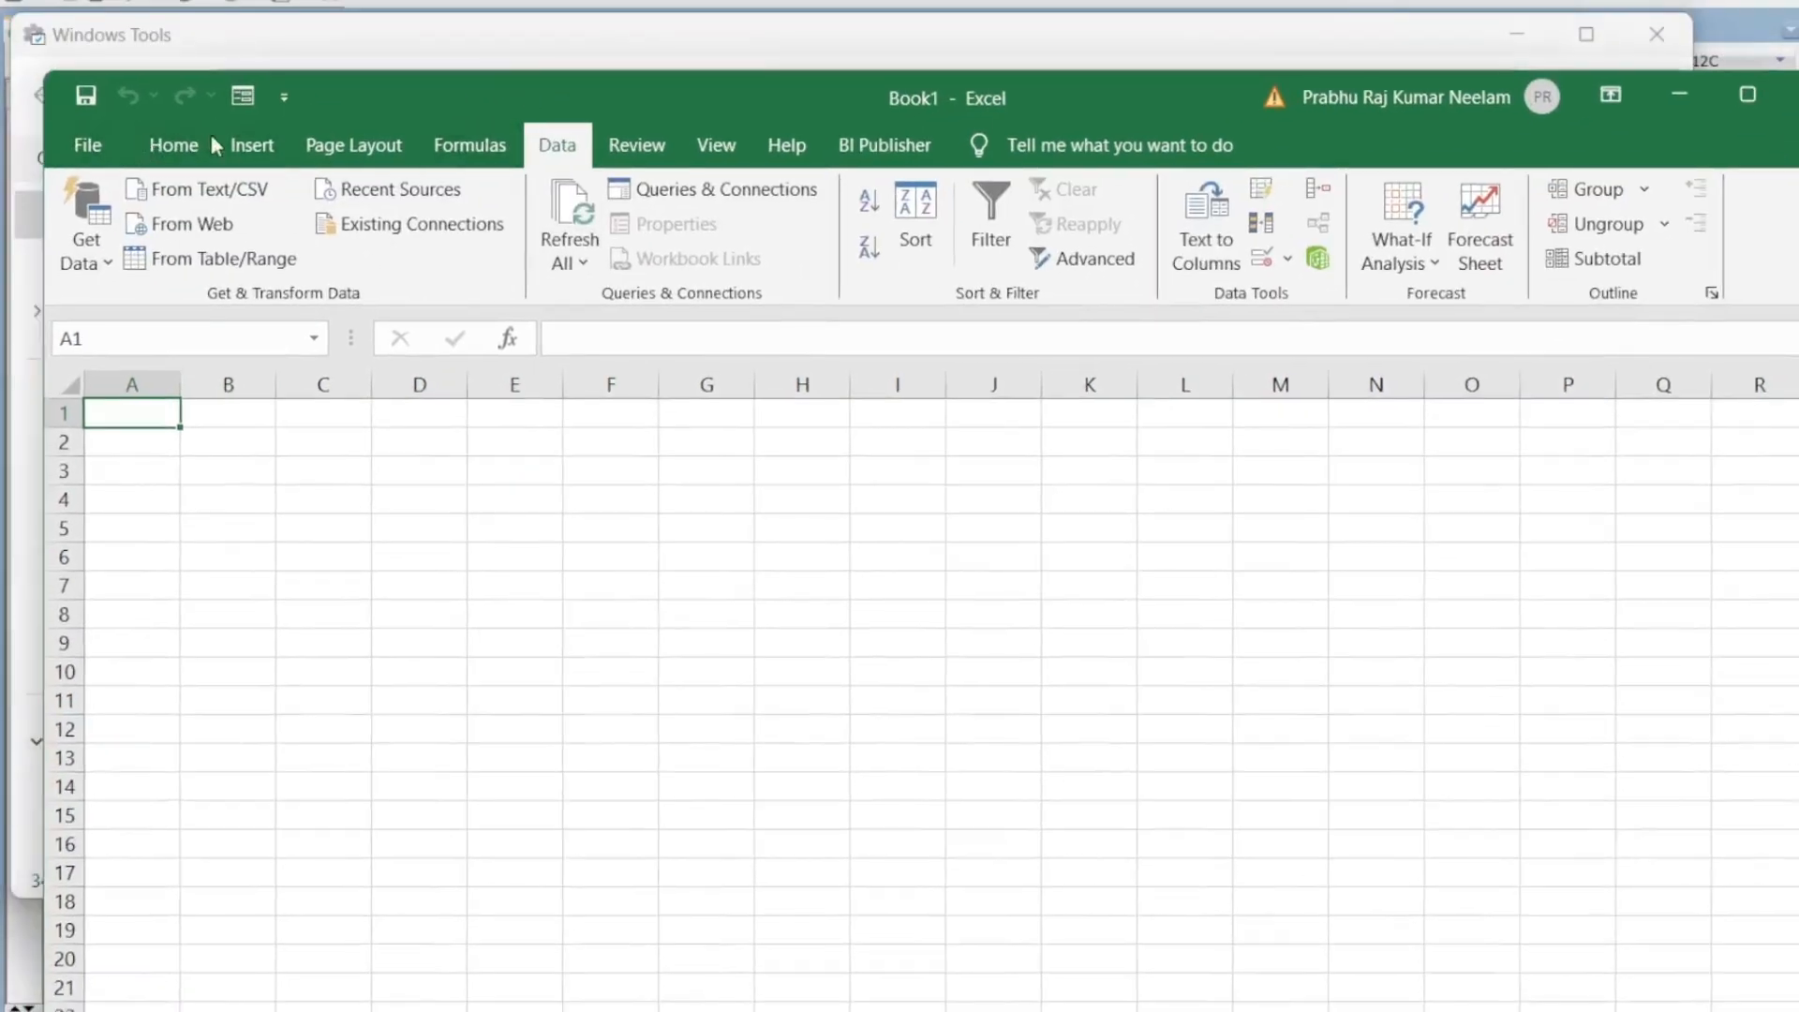
{"action": "left_click", "coordinate": [103, 262]}
{"action": "mouse_move", "coordinate": [178, 433]}
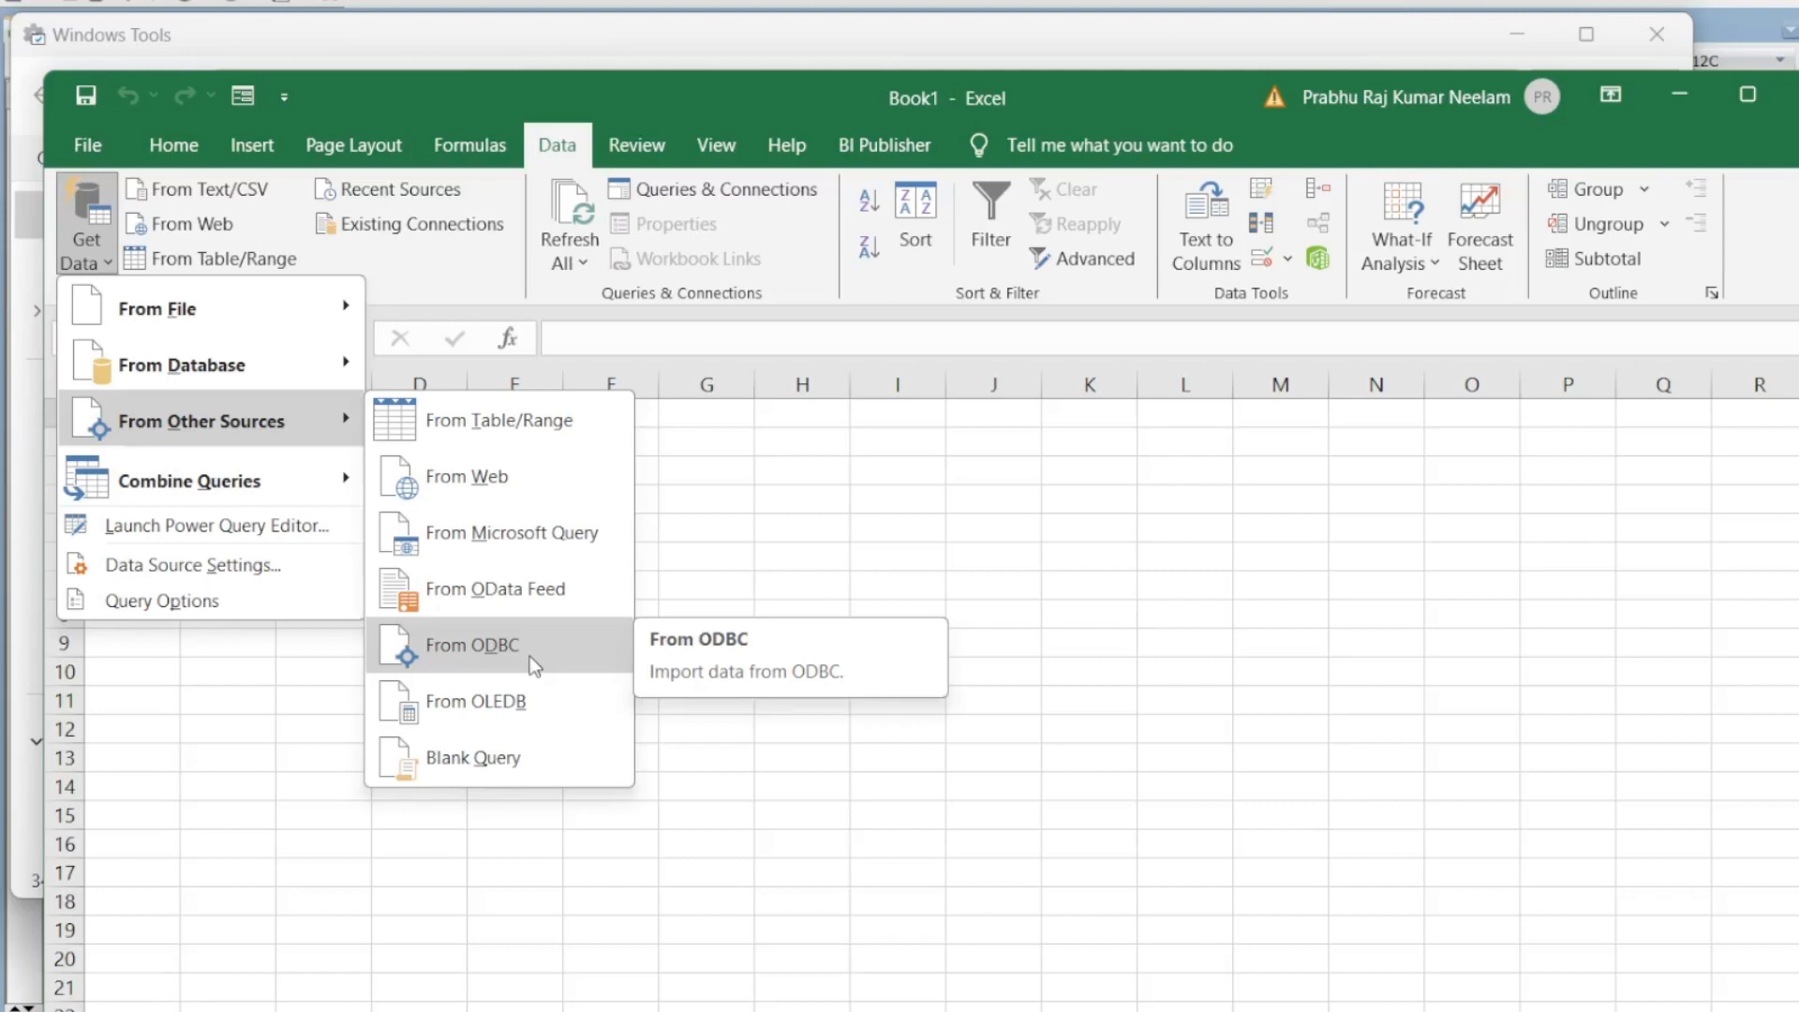
Step: Import From ODBC using DSN ORCL with the SQL statement 'select * from emp'
{"action": "left_click", "coordinate": [482, 656]}
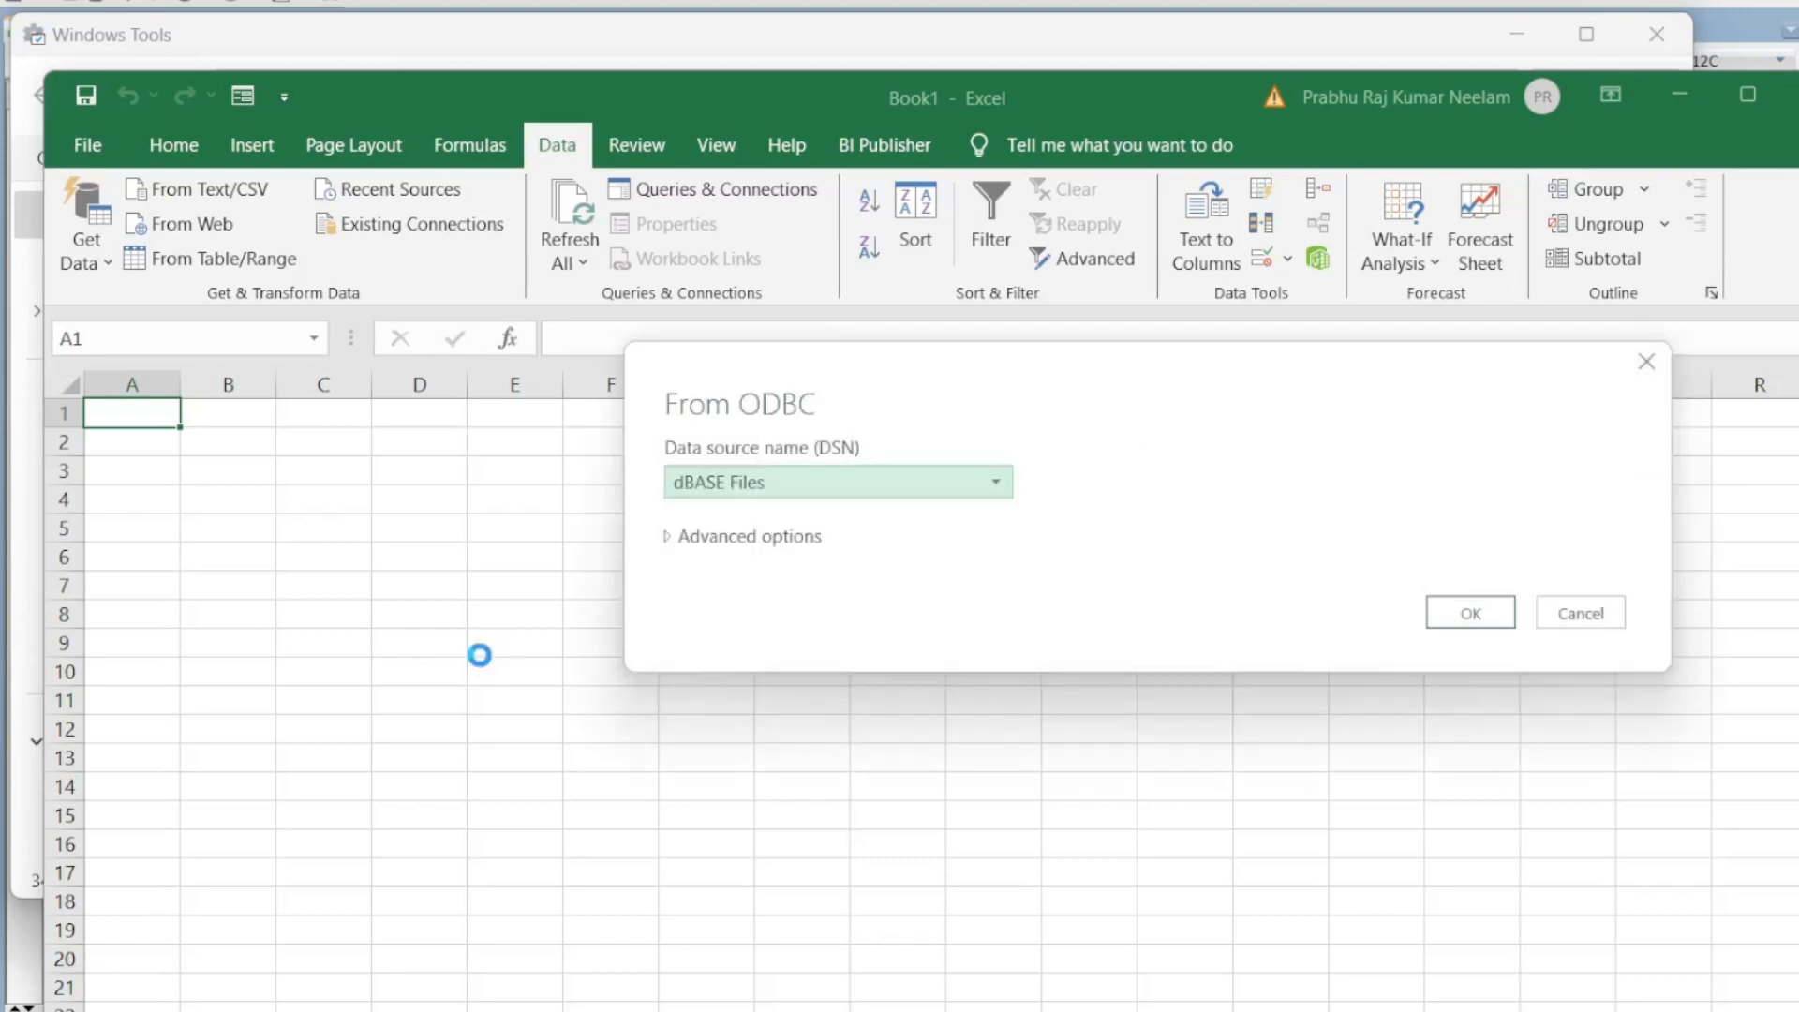
{"action": "left_click_drag", "start_coordinate": [1024, 362], "coordinate": [652, 312]}
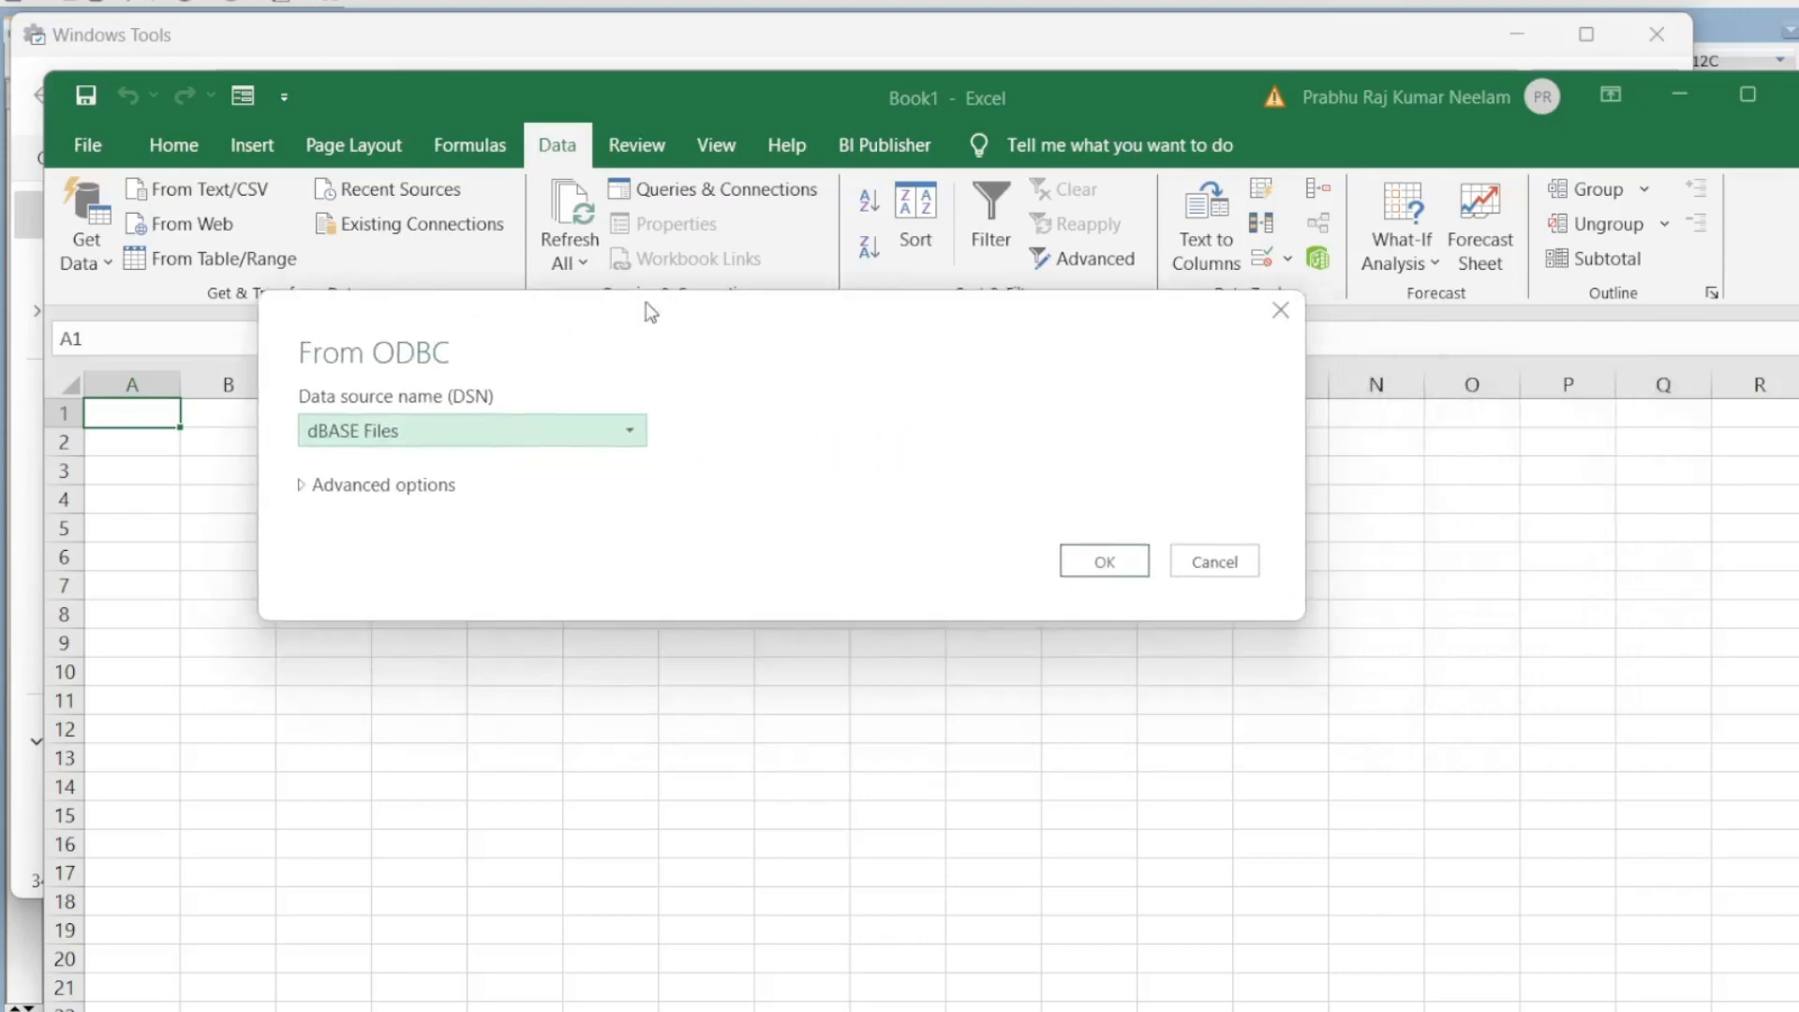
{"action": "left_click", "coordinate": [622, 433]}
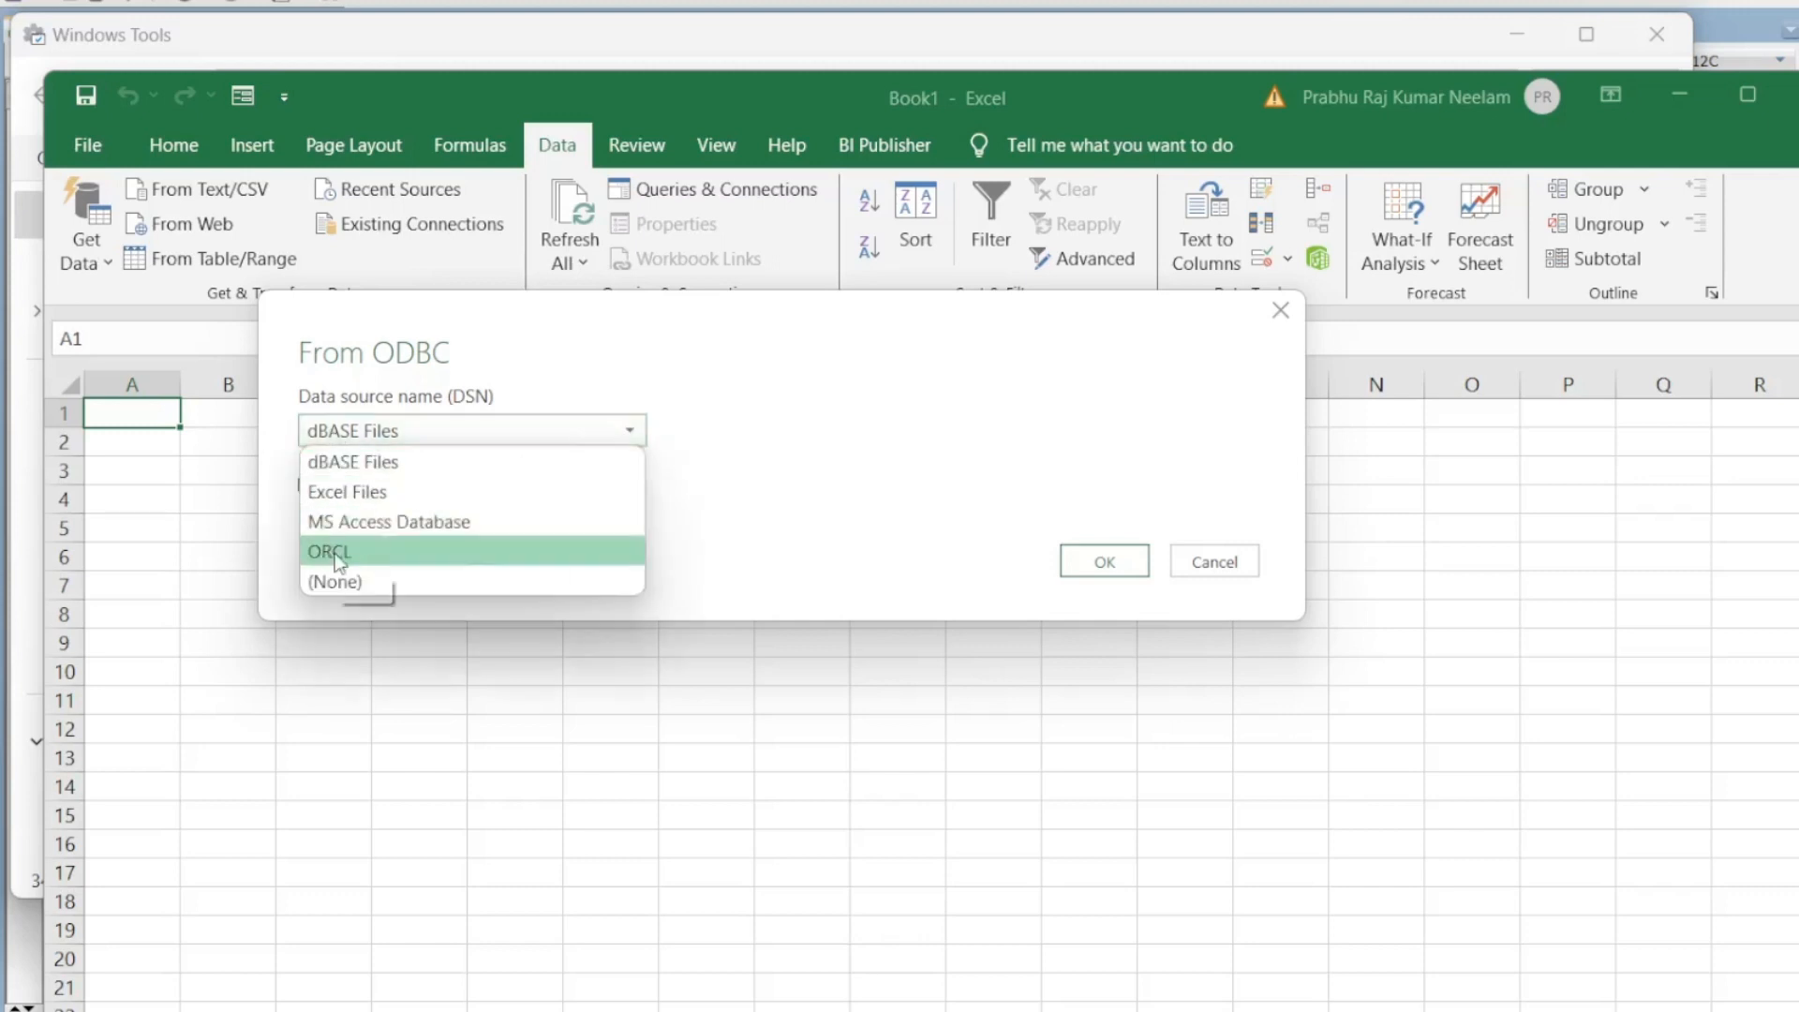
{"action": "left_click", "coordinate": [379, 555]}
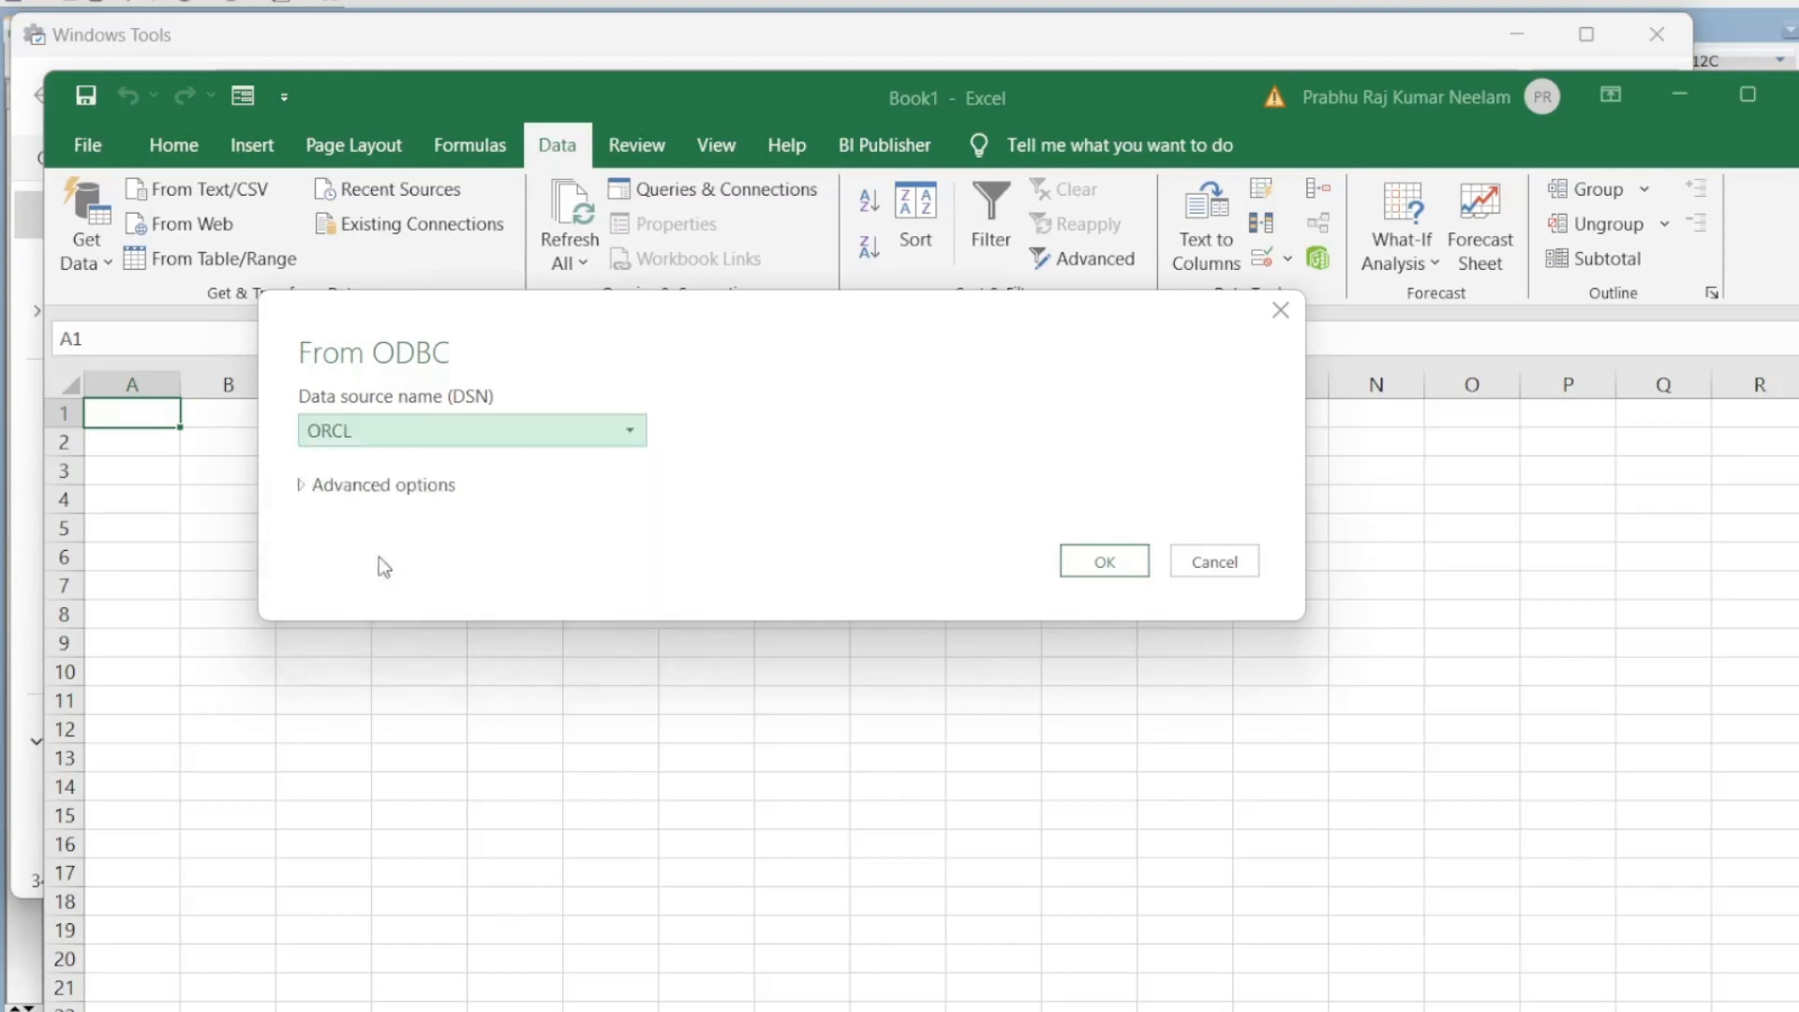
{"action": "left_click", "coordinate": [303, 489]}
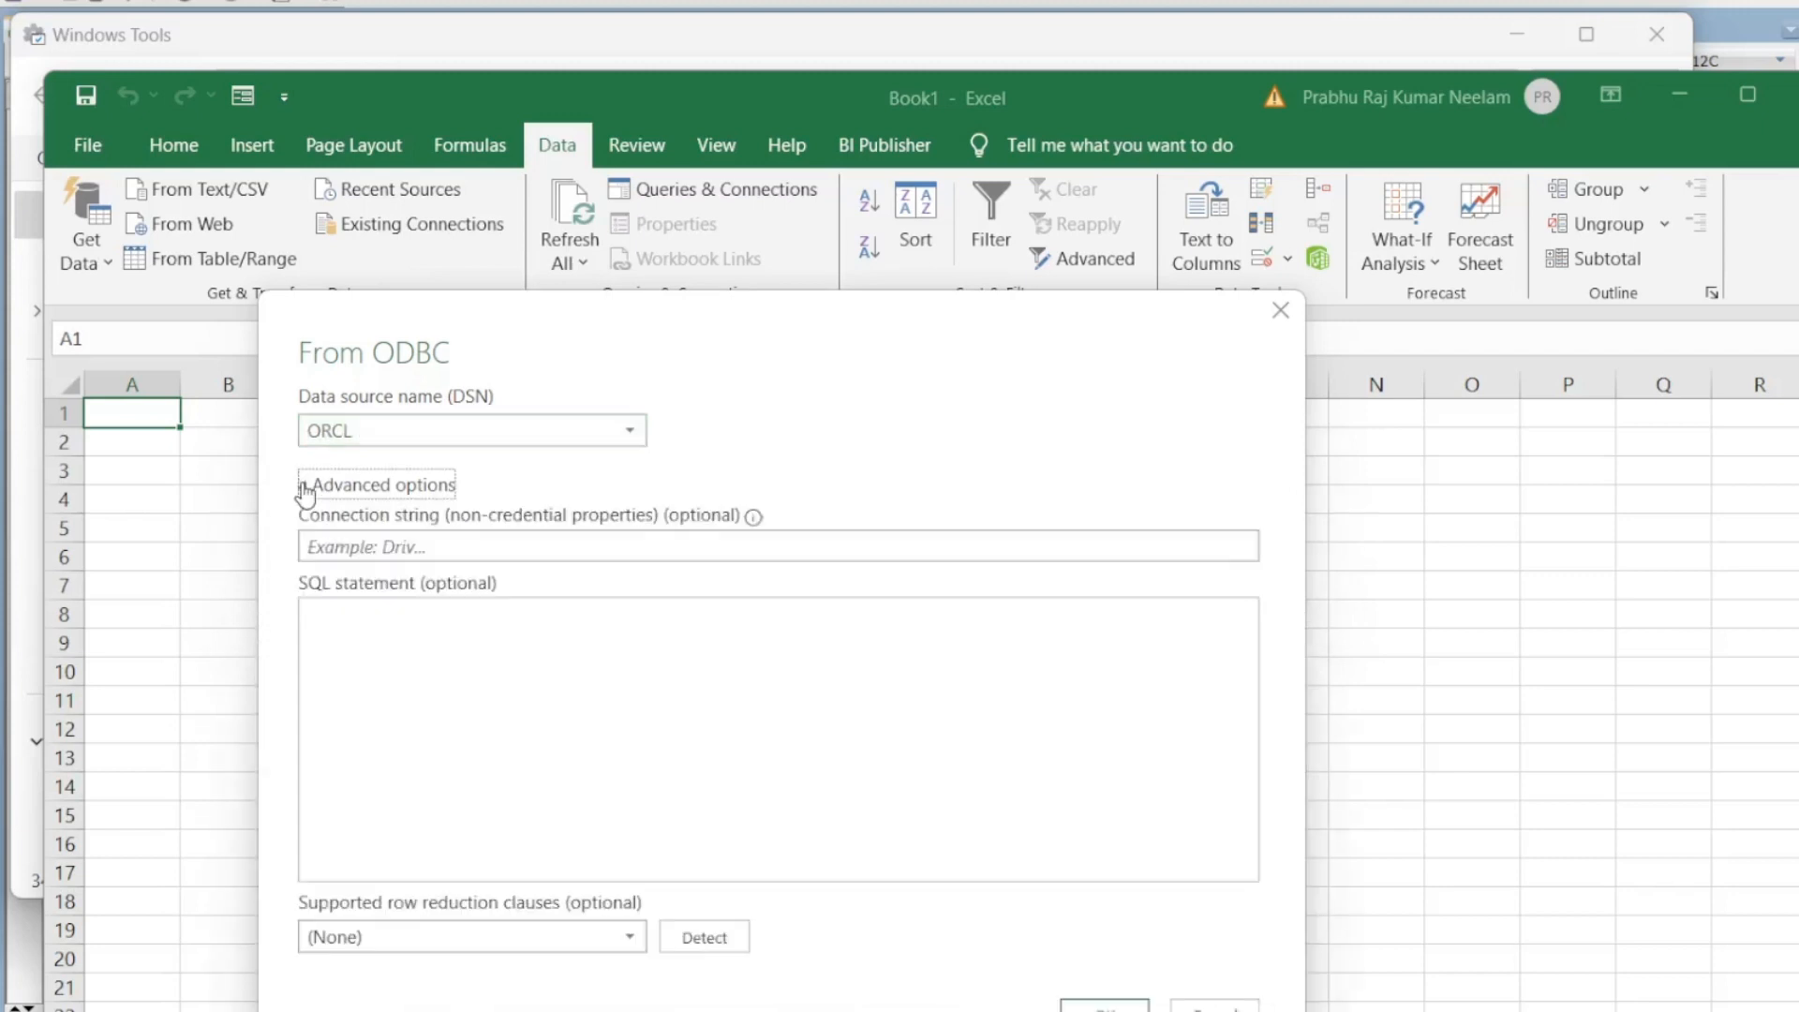
{"action": "left_click", "coordinate": [621, 658]}
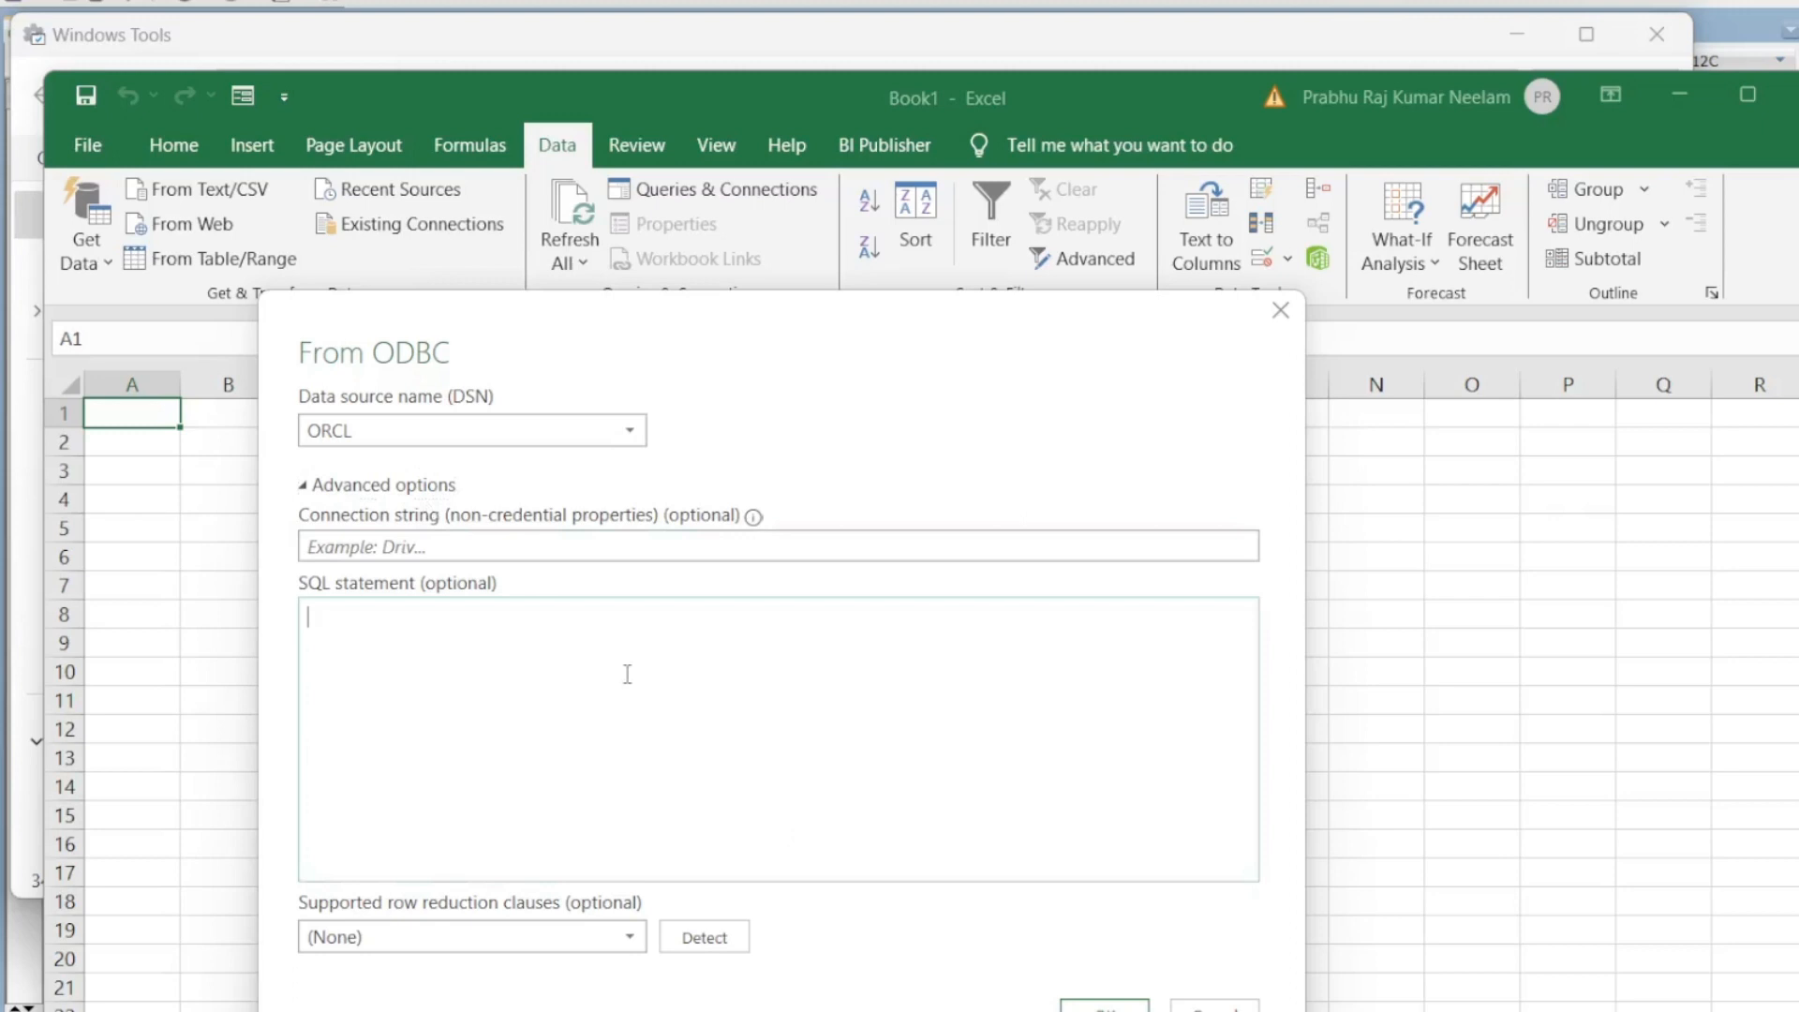
{"action": "type", "text": "select * from emp"}
{"action": "left_click", "coordinate": [1085, 1007]}
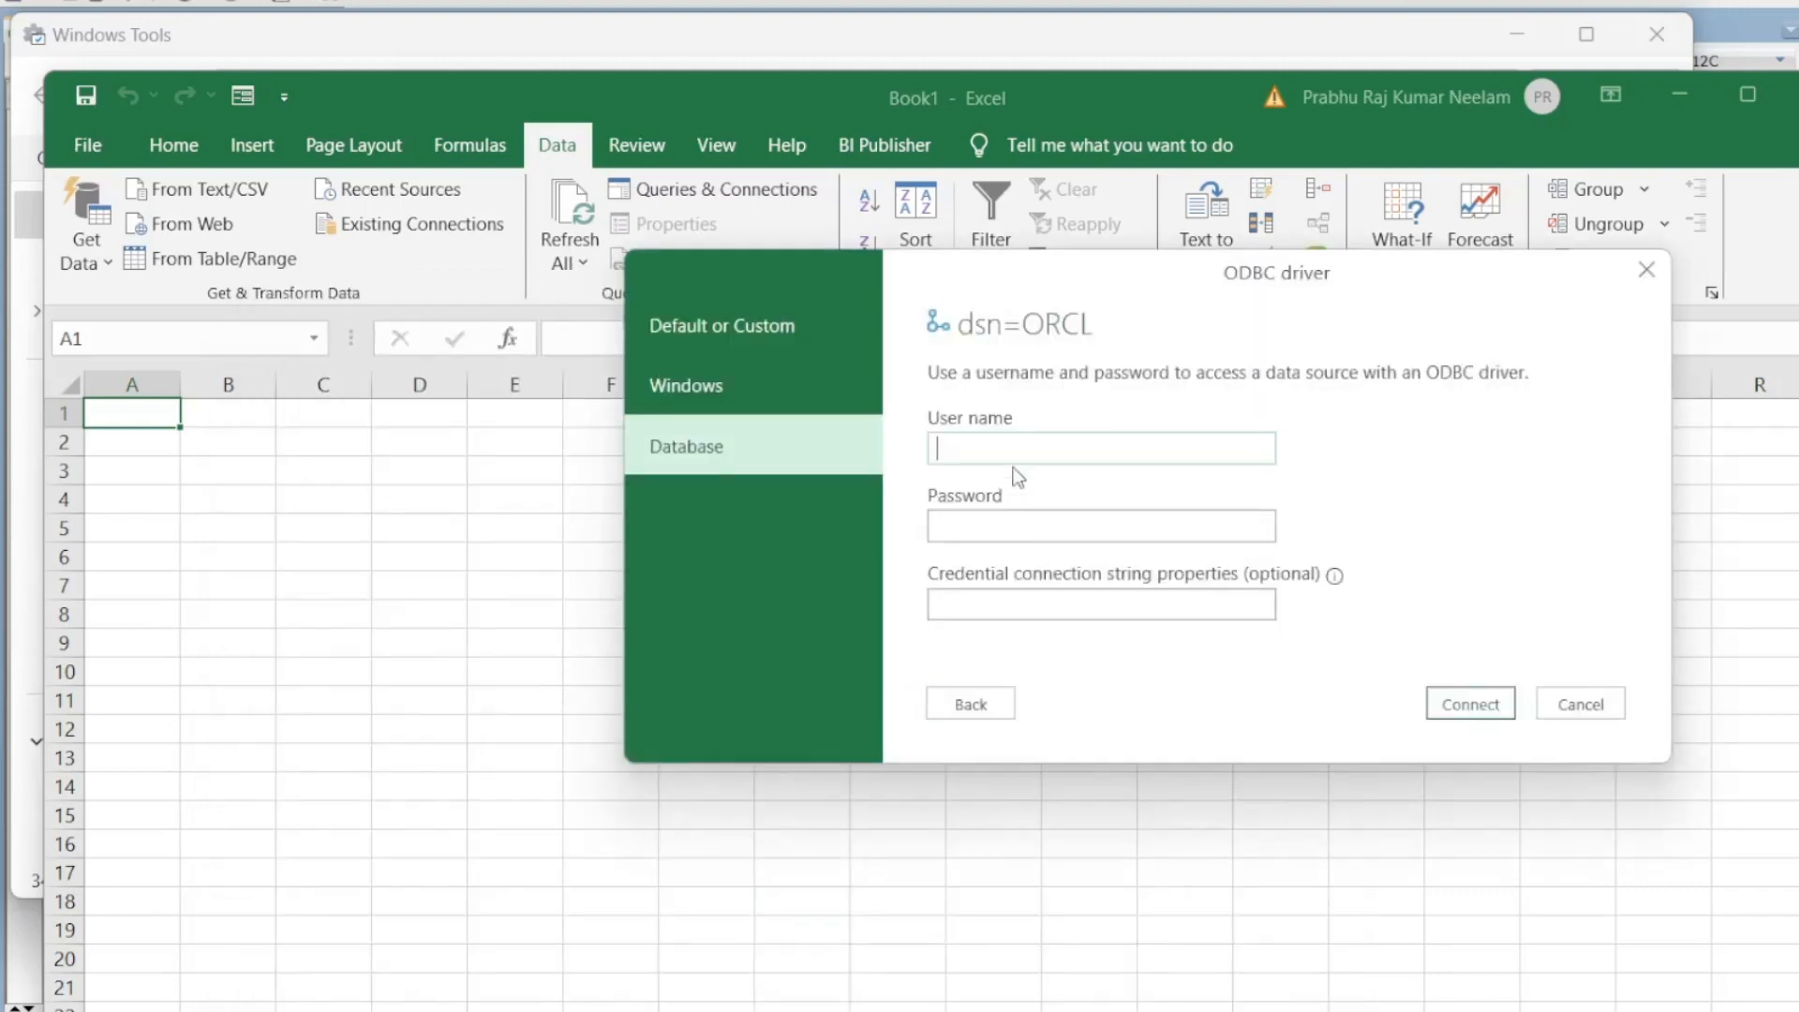
Step: Sign in as SYSTEM with the database password and connect to ORCL
{"action": "type", "text": "SYSTEM"}
{"action": "key", "text": "Tab"}
{"action": "type", "text": "*****"}
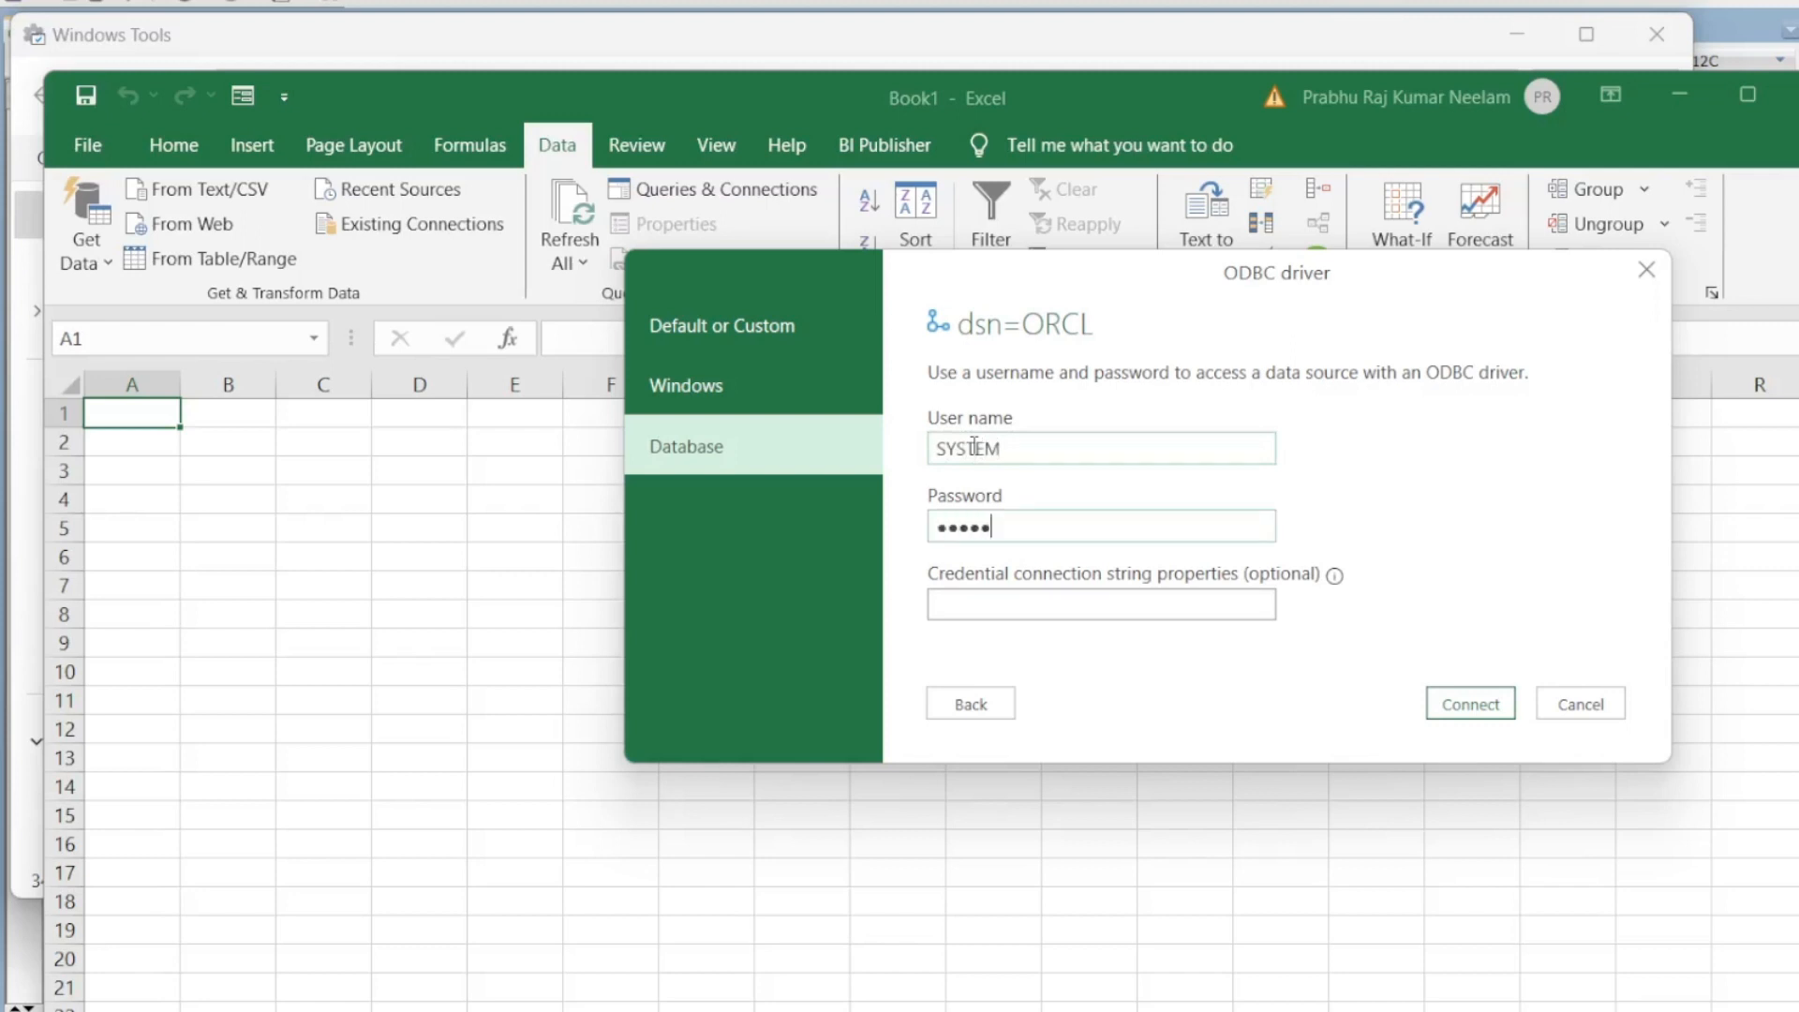
{"action": "type", "text": "***"}
{"action": "left_click", "coordinate": [1471, 715]}
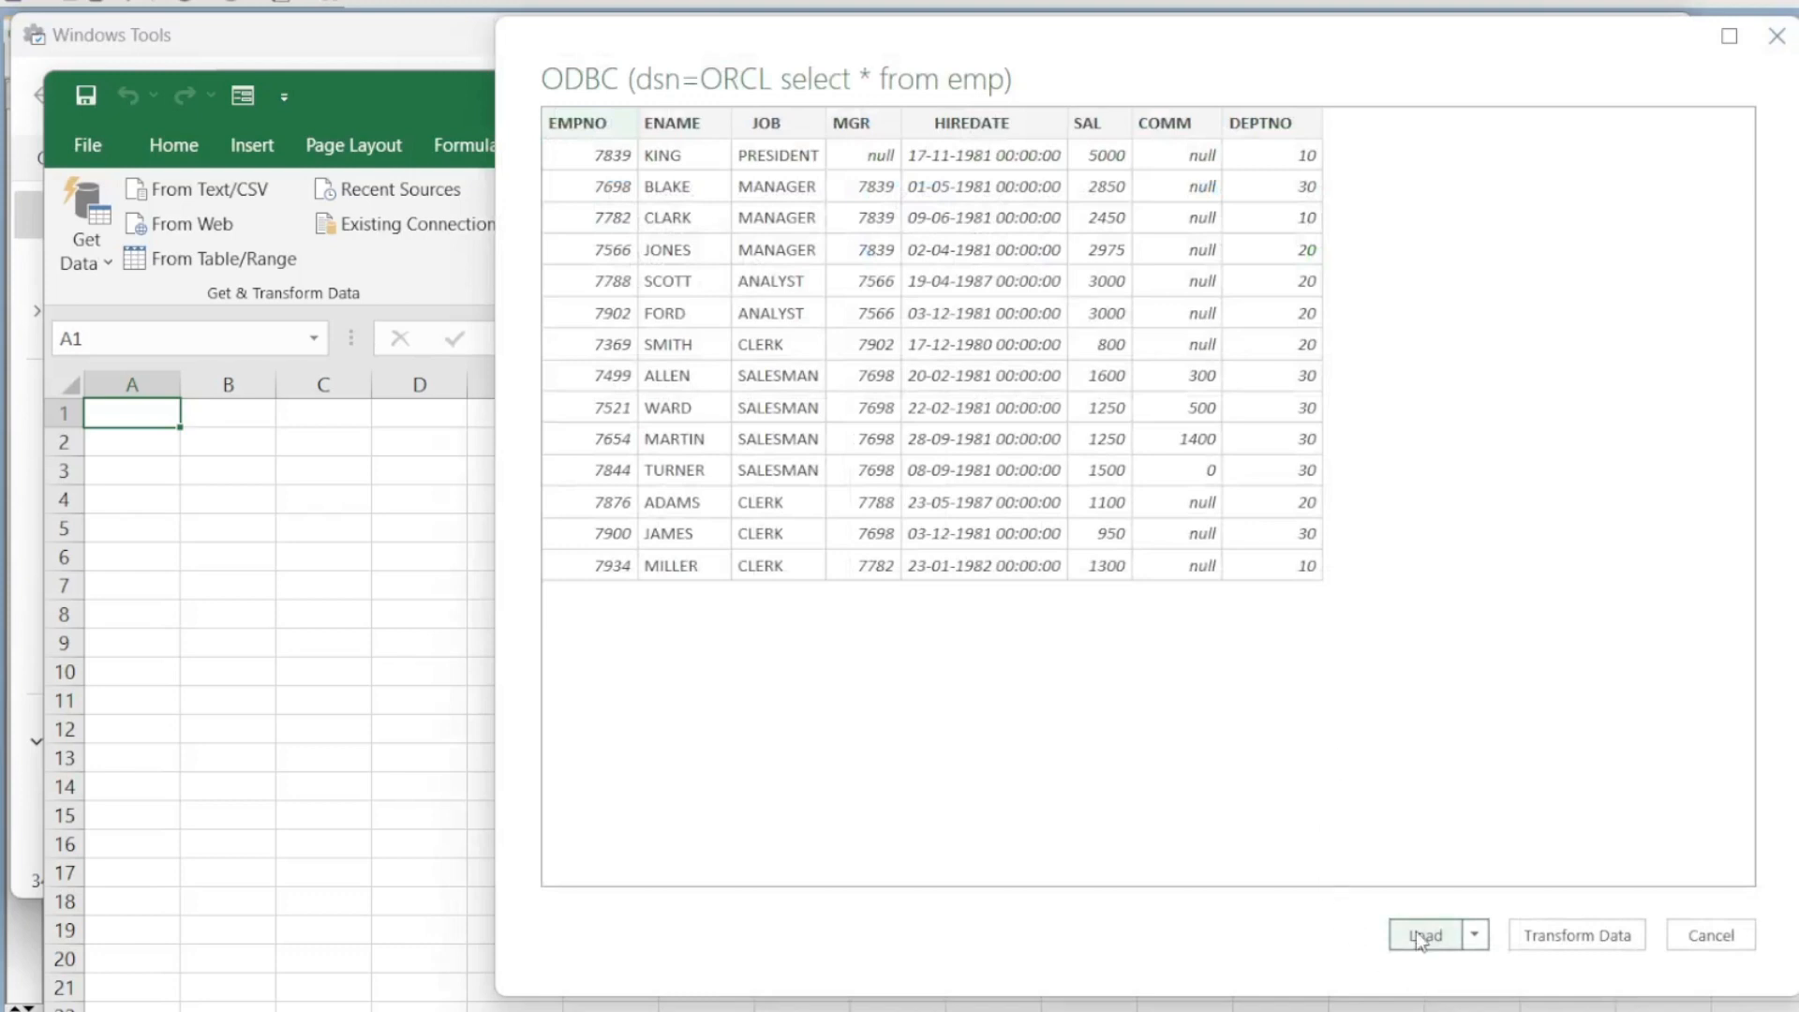
Step: Load the emp query result as a 14-row table on a new Query1 sheet
{"action": "left_click", "coordinate": [1422, 936]}
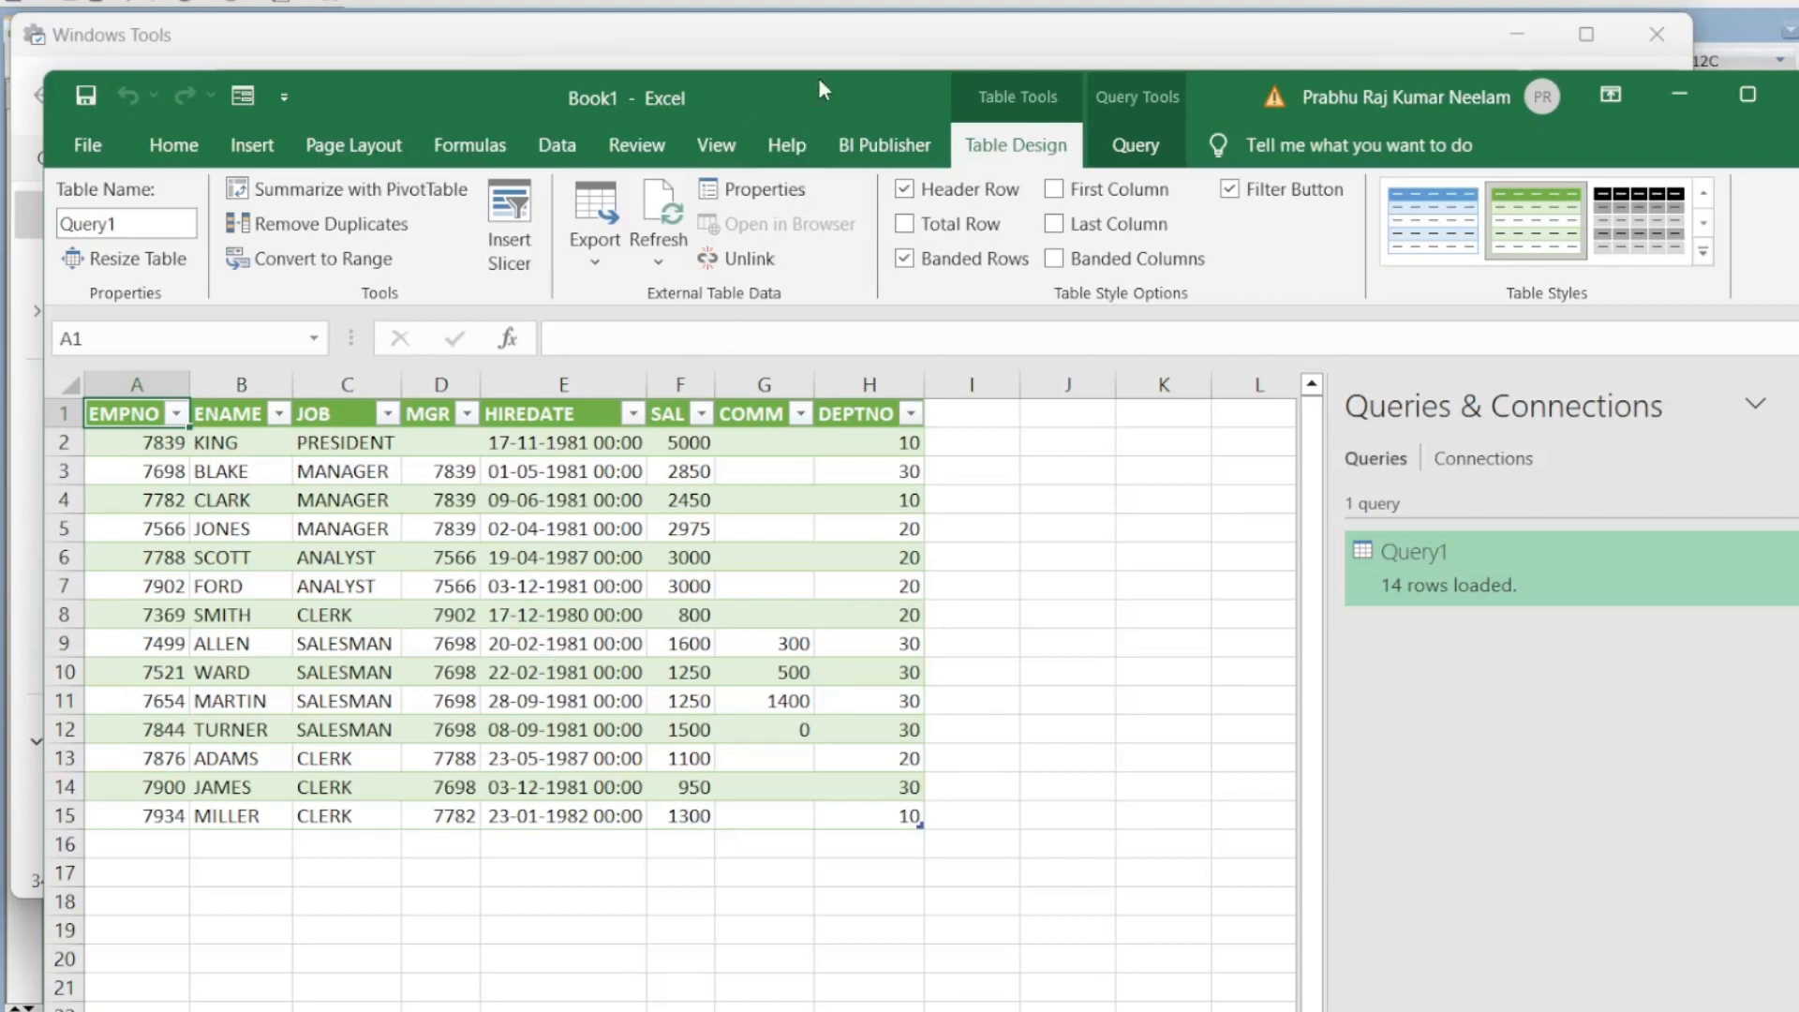
{"action": "mouse_move", "coordinate": [822, 71]}
{"action": "left_mouse_down"}
{"action": "mouse_move", "coordinate": [858, 336]}
{"action": "mouse_move", "coordinate": [838, 86]}
{"action": "left_mouse_up"}
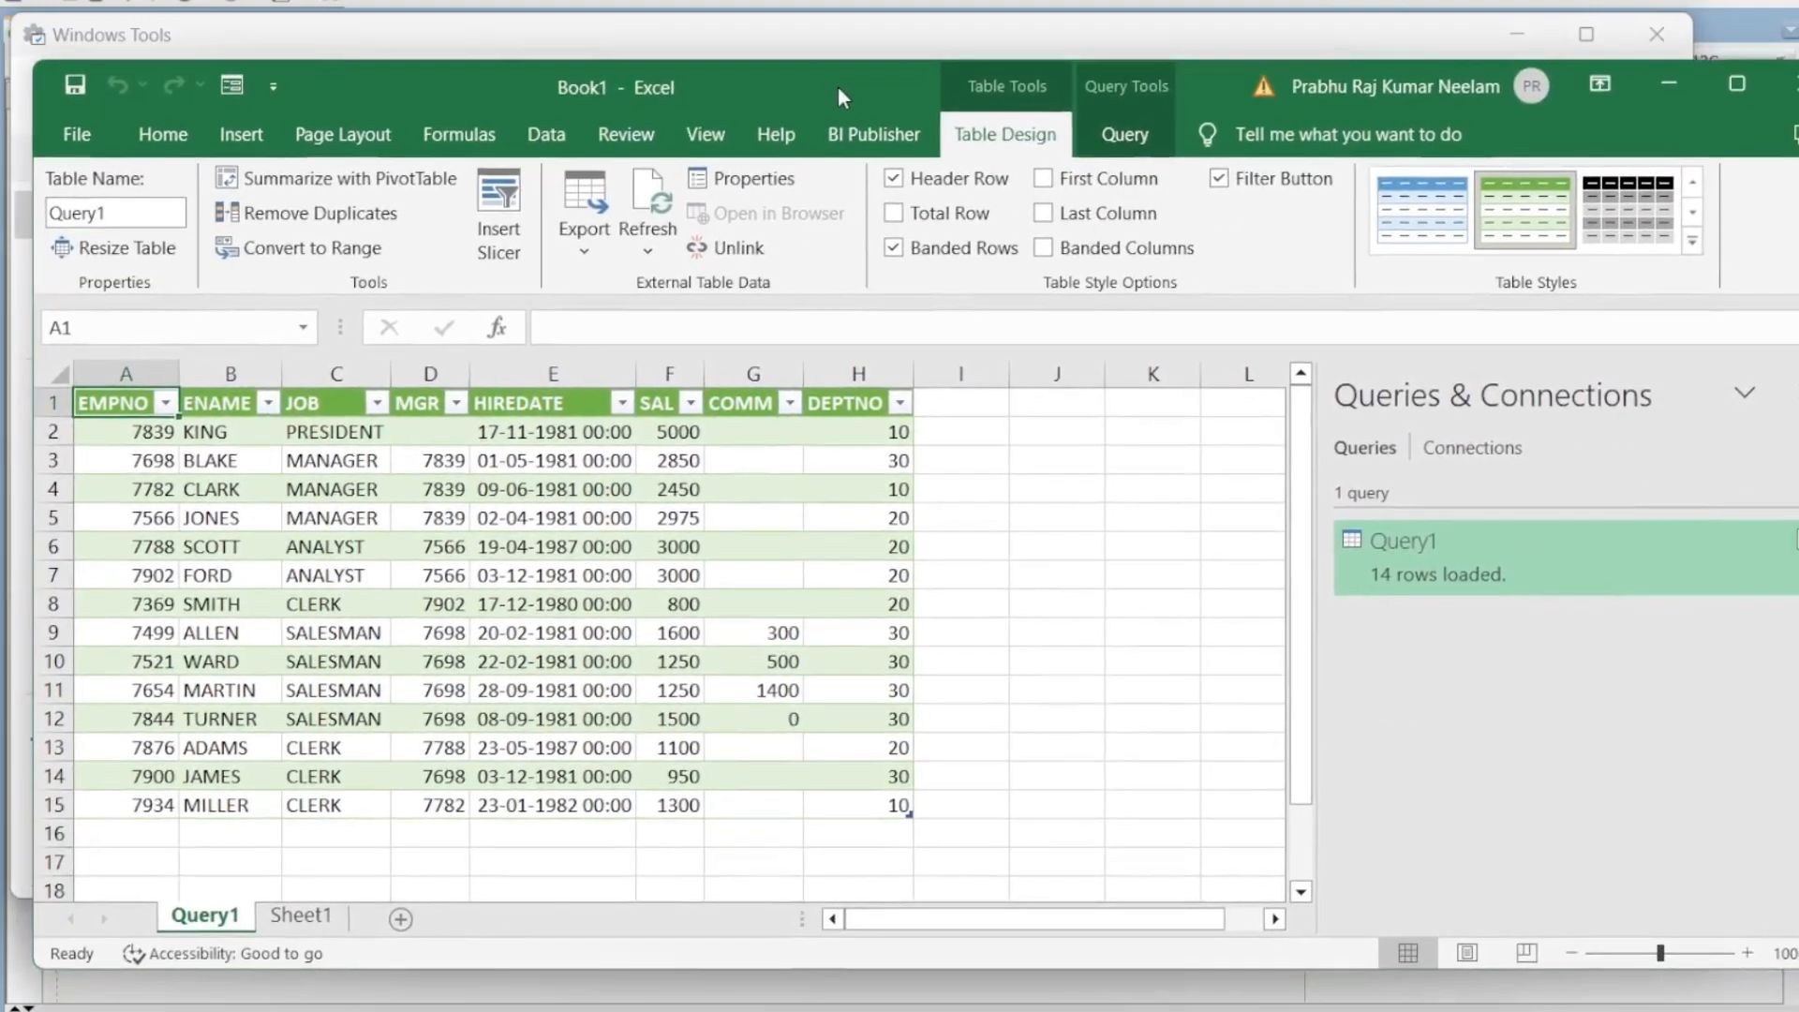